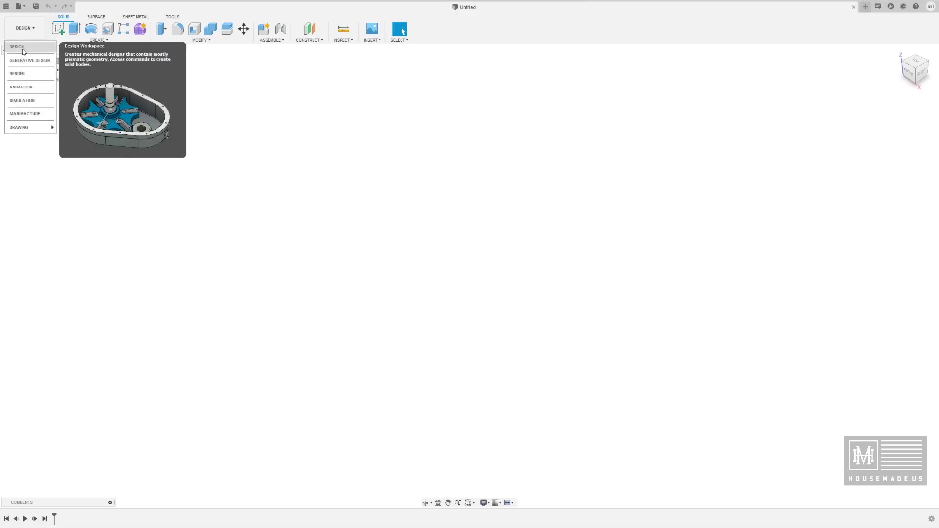
{"action": "mouse_move", "coordinate": [25, 128]}
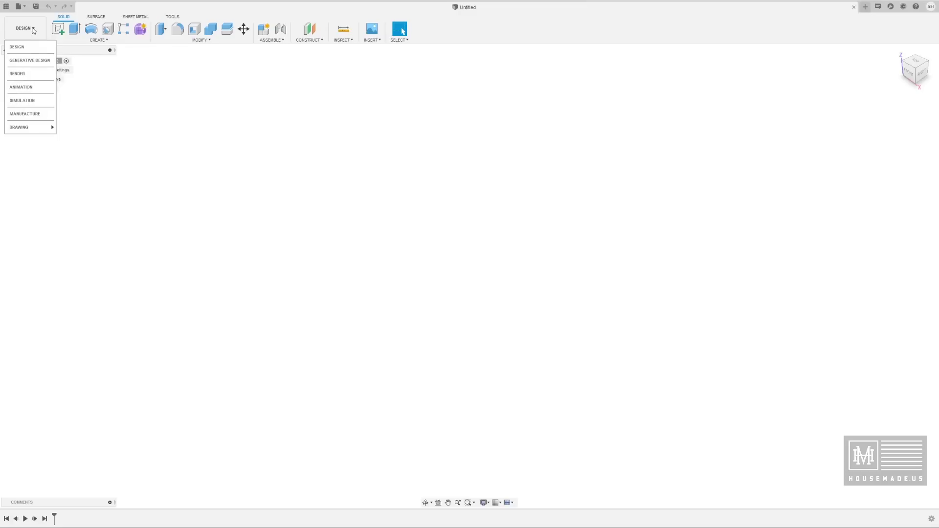
{"action": "left_click", "coordinate": [163, 9]}
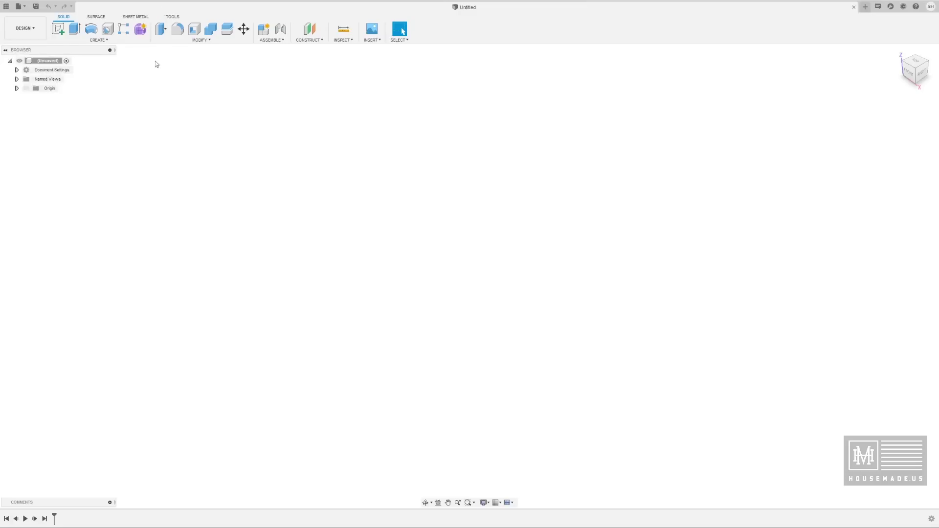
{"action": "left_click", "coordinate": [17, 87]}
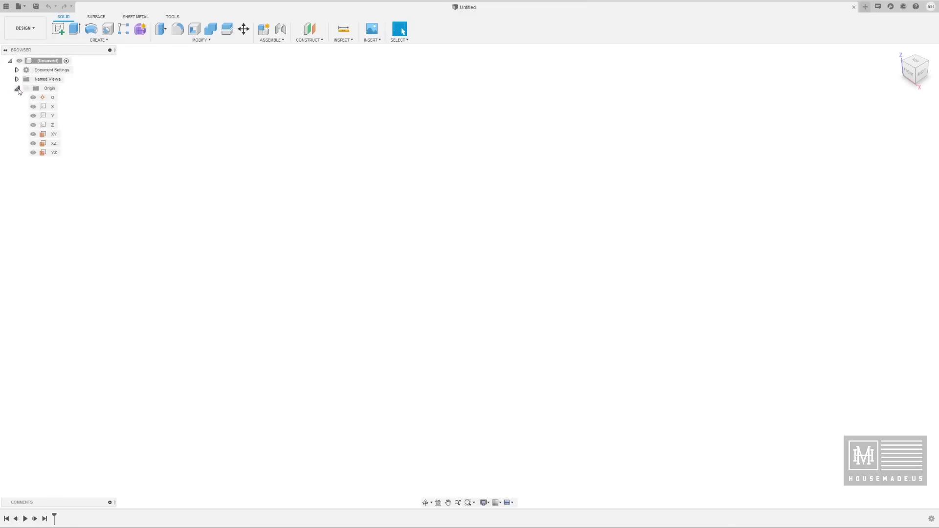
{"action": "left_click", "coordinate": [17, 87]}
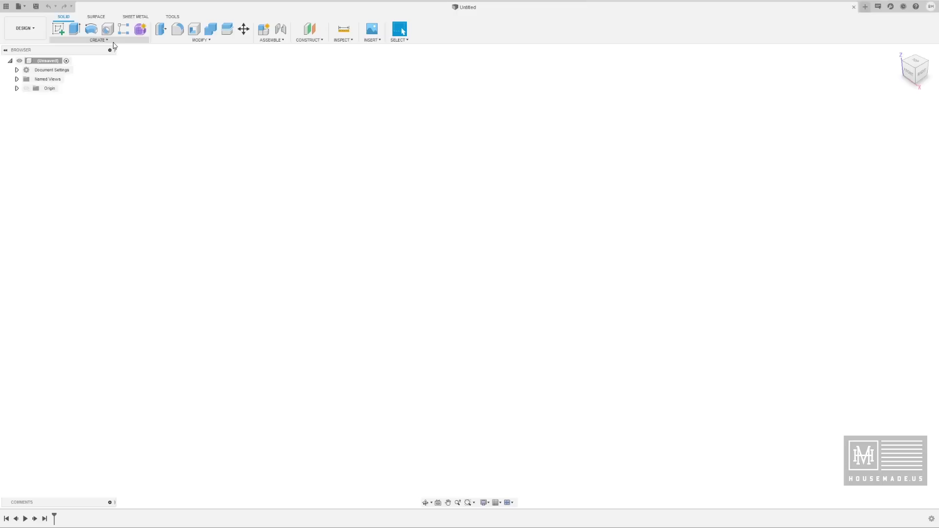
Create a new sketch on the horizontal XY plane, viewed from the top
{"action": "left_click", "coordinate": [106, 40]}
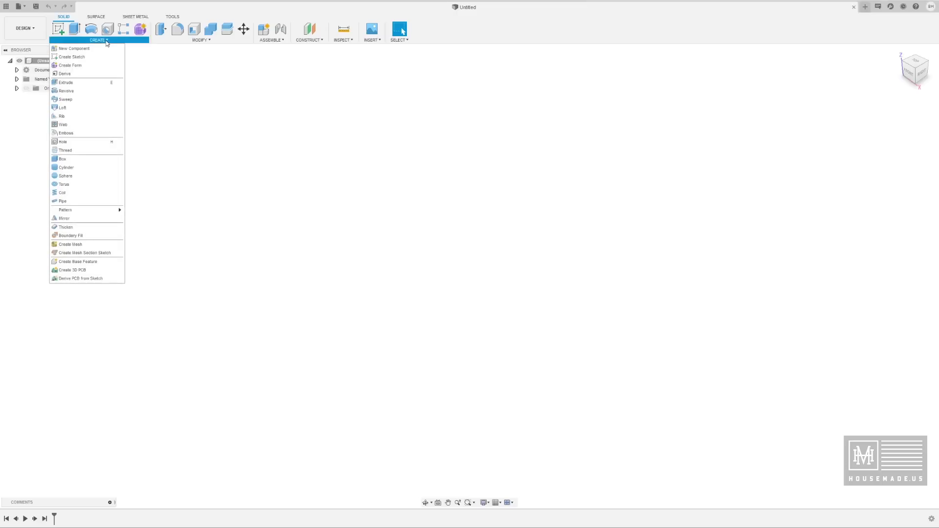
{"action": "left_click", "coordinate": [86, 58]}
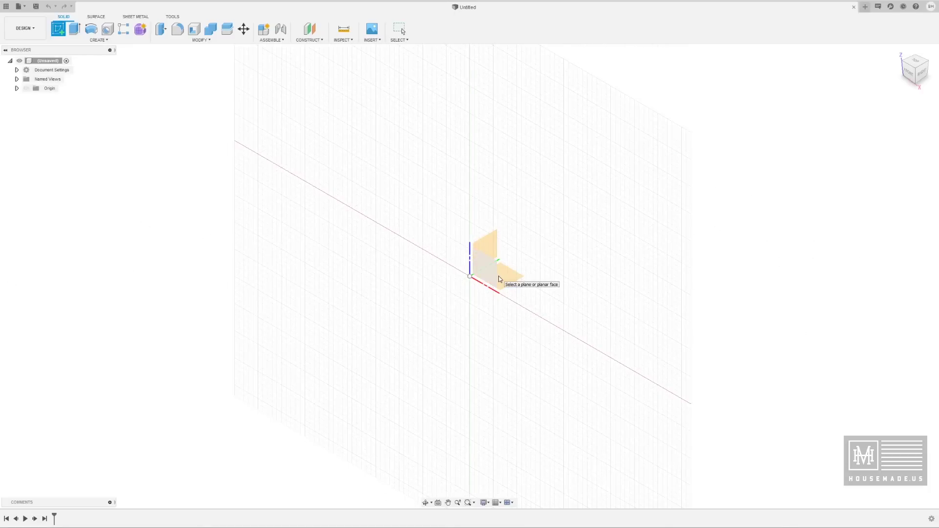
{"action": "left_click", "coordinate": [916, 62]}
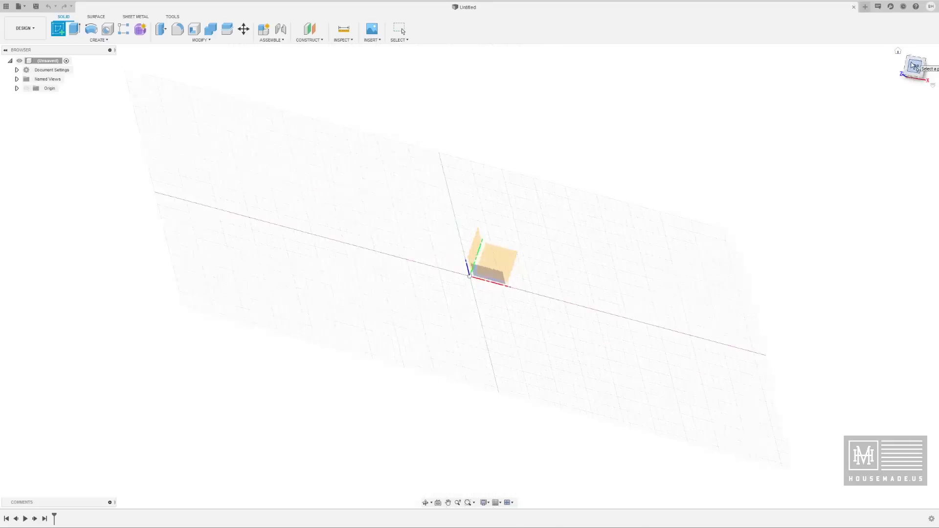
{"action": "left_click", "coordinate": [488, 257]}
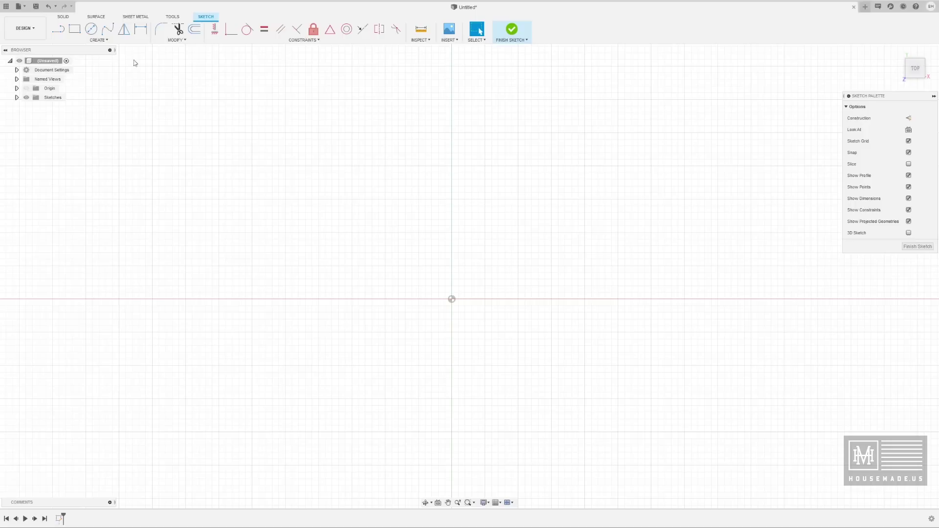
Draw a two-point rectangle 5.5 in wide and 4.237 in high around the sketch origin
{"action": "left_click", "coordinate": [74, 29]}
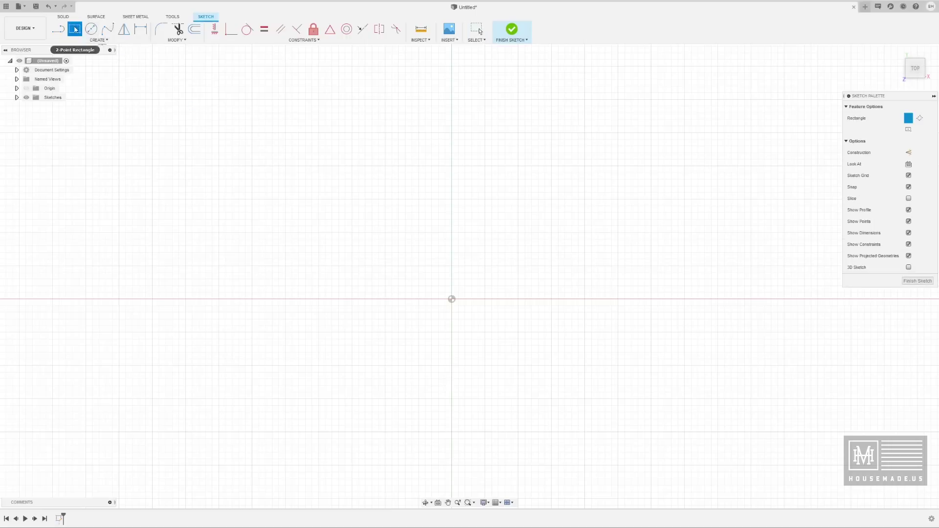
{"action": "left_click", "coordinate": [286, 200]}
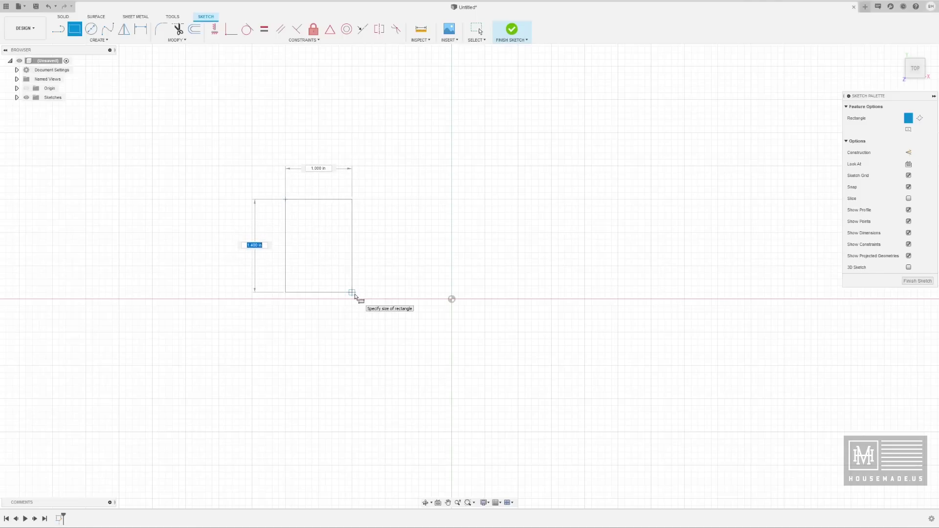
{"action": "key", "text": "Tab"}
{"action": "key", "text": "Tab"}
{"action": "key", "text": "Tab"}
{"action": "key", "text": "Tab"}
{"action": "key", "text": "Tab"}
{"action": "key", "text": "Tab"}
{"action": "type", "text": "4.237"}
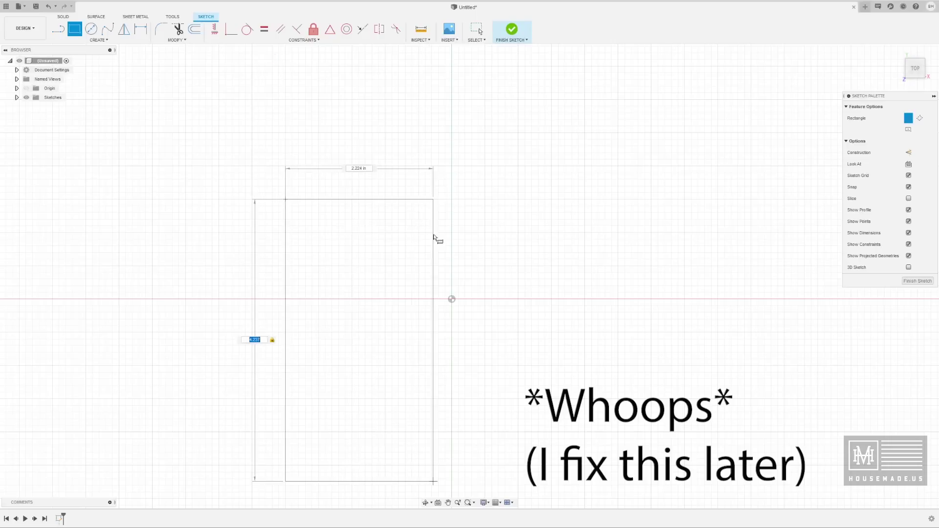
{"action": "key", "text": "Tab"}
{"action": "type", "text": "5"}
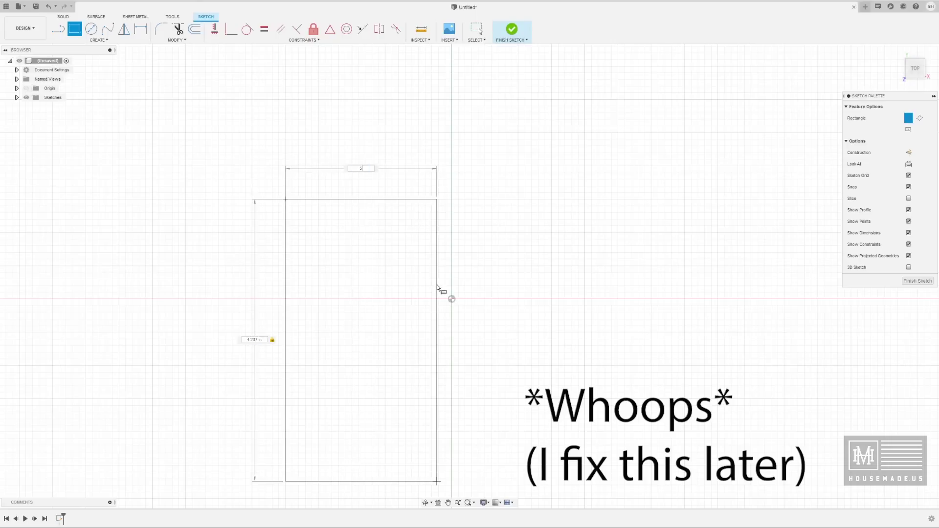
{"action": "type", "text": ".5"}
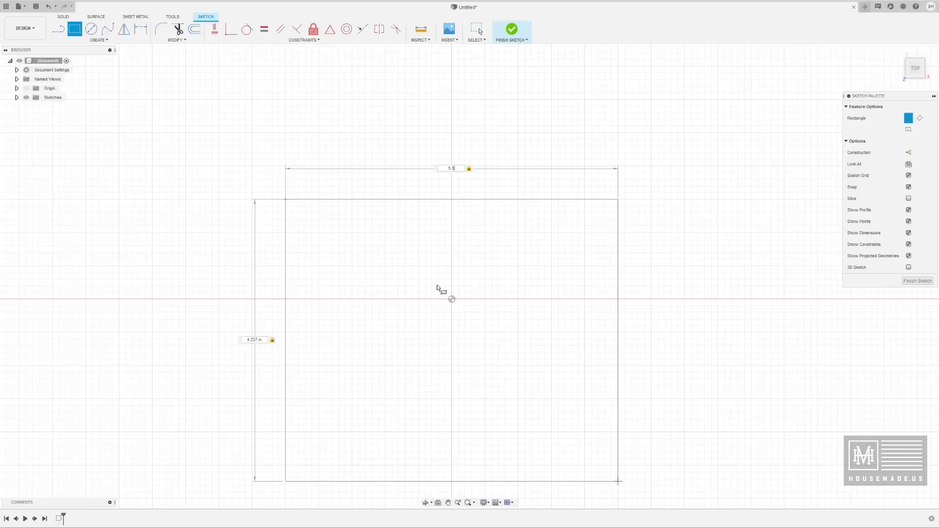
{"action": "key", "text": "Return"}
{"action": "key", "text": "Escape"}
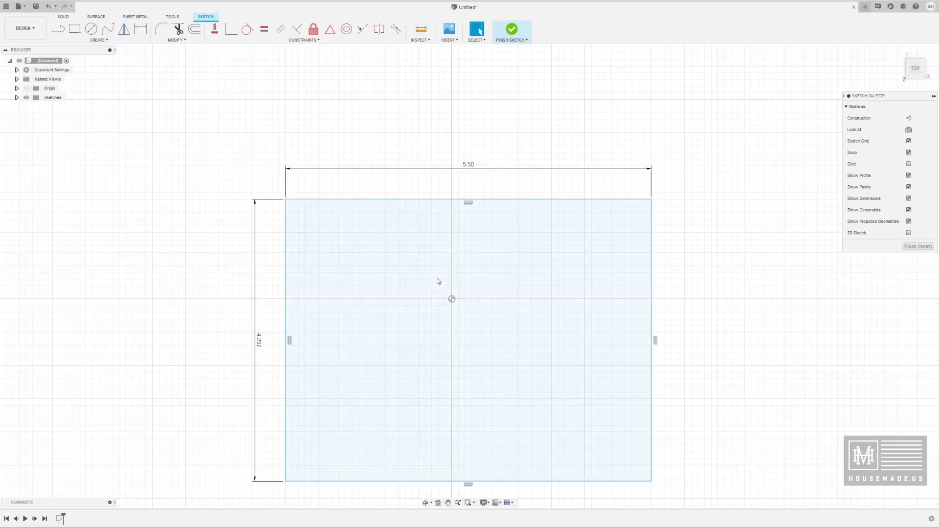
Hide the points, dimensions, constraints and projected geometries in the sketch display options
{"action": "middle_click_drag", "start_coordinate": [503, 335], "coordinate": [480, 250]}
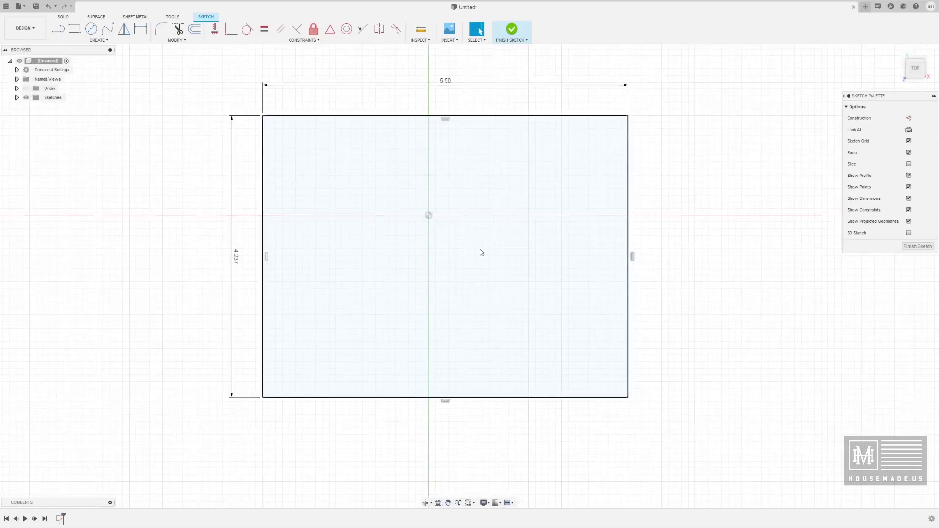
{"action": "left_click", "coordinate": [480, 117]}
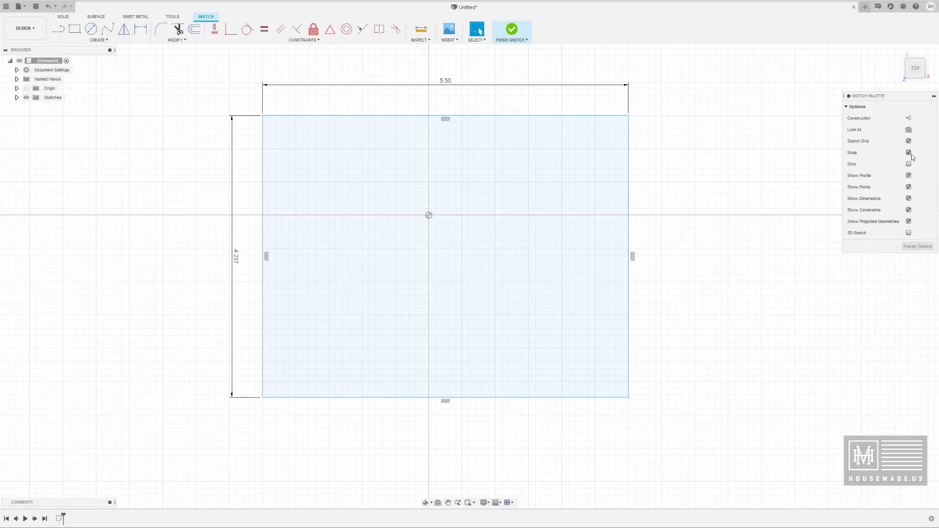
{"action": "left_click", "coordinate": [909, 187]}
{"action": "left_click", "coordinate": [908, 198]}
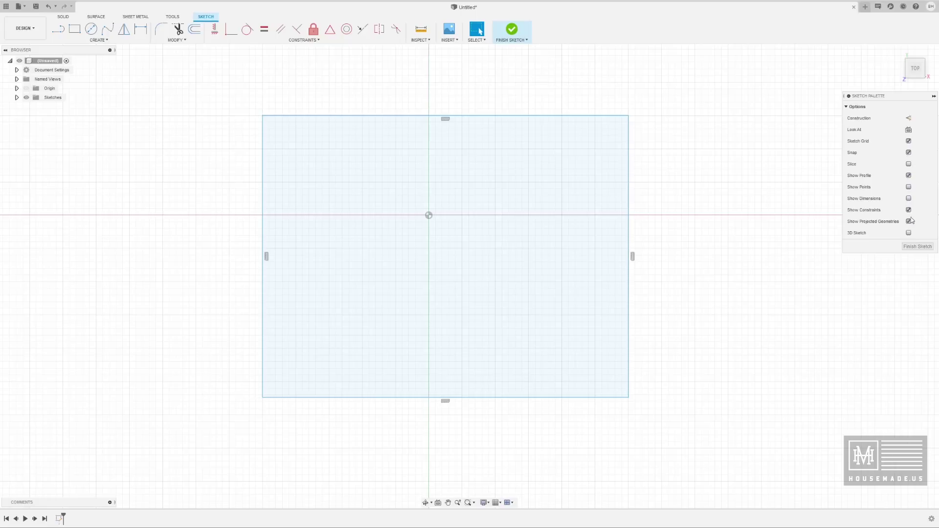
{"action": "left_click", "coordinate": [908, 210]}
{"action": "left_click", "coordinate": [908, 222]}
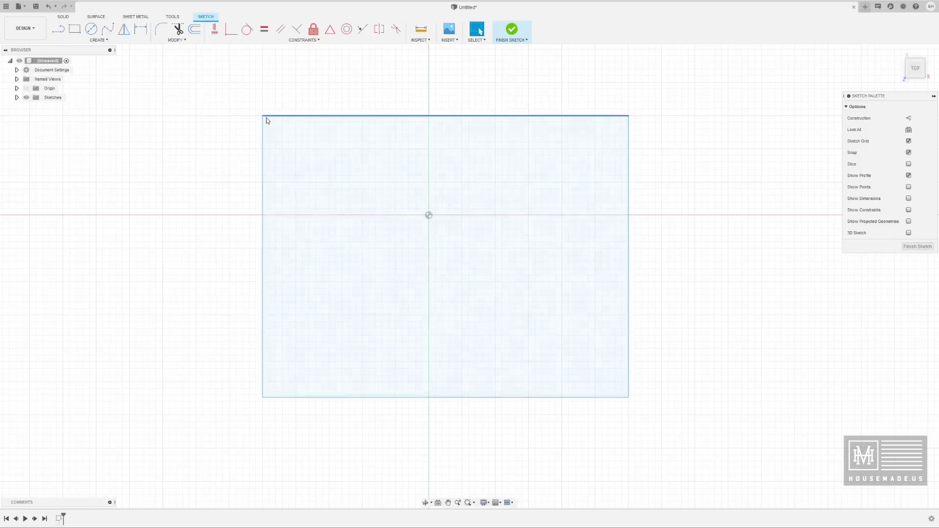
Round the rectangle's upper-left corner with a small sketch fillet
{"action": "left_click", "coordinate": [165, 32]}
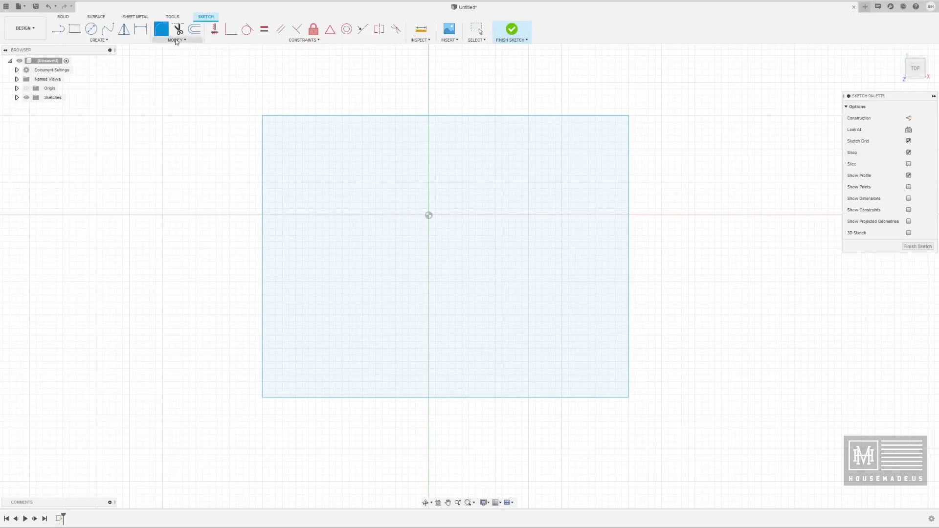
{"action": "left_click", "coordinate": [263, 116]}
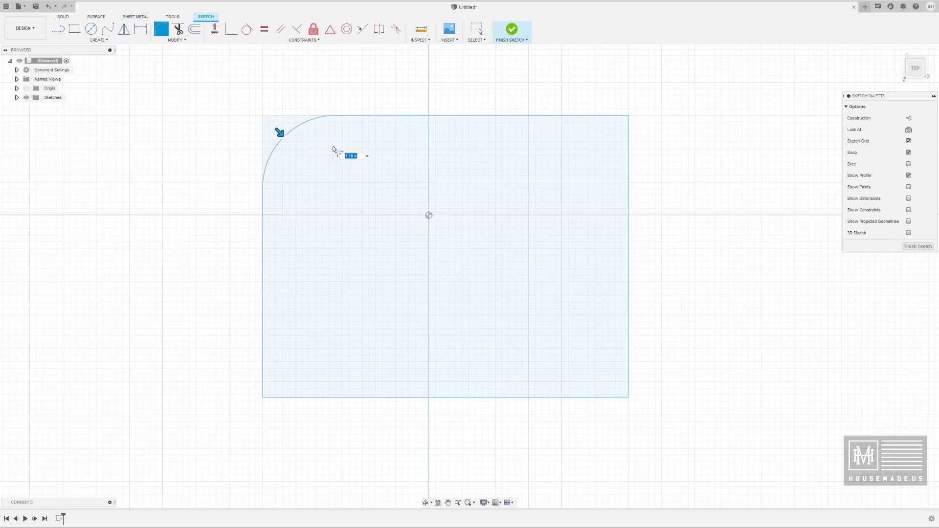
{"action": "mouse_move", "coordinate": [279, 132]}
{"action": "left_mouse_down"}
{"action": "mouse_move", "coordinate": [270, 124]}
{"action": "mouse_move", "coordinate": [342, 189]}
{"action": "mouse_move", "coordinate": [277, 122]}
{"action": "left_mouse_up"}
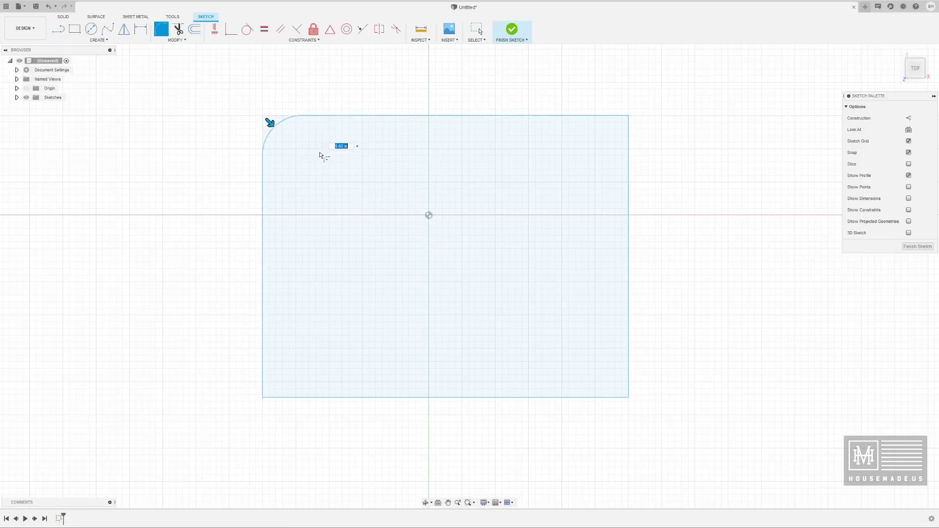
{"action": "key", "text": "Return"}
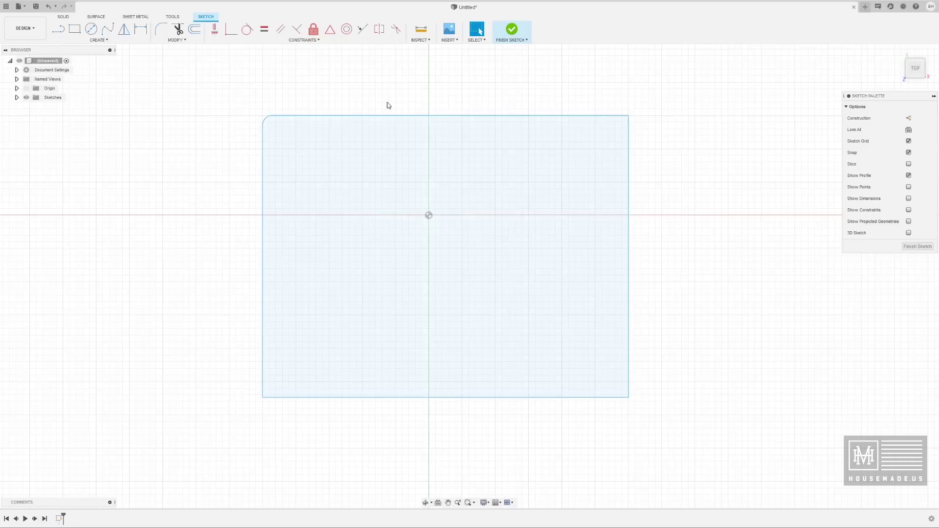
Draw a horizontal guide line across the rectangle, just below its upper edge, from the left side to the right side
{"action": "key", "text": "l"}
{"action": "left_click", "coordinate": [263, 136]}
{"action": "double_click", "coordinate": [629, 136]}
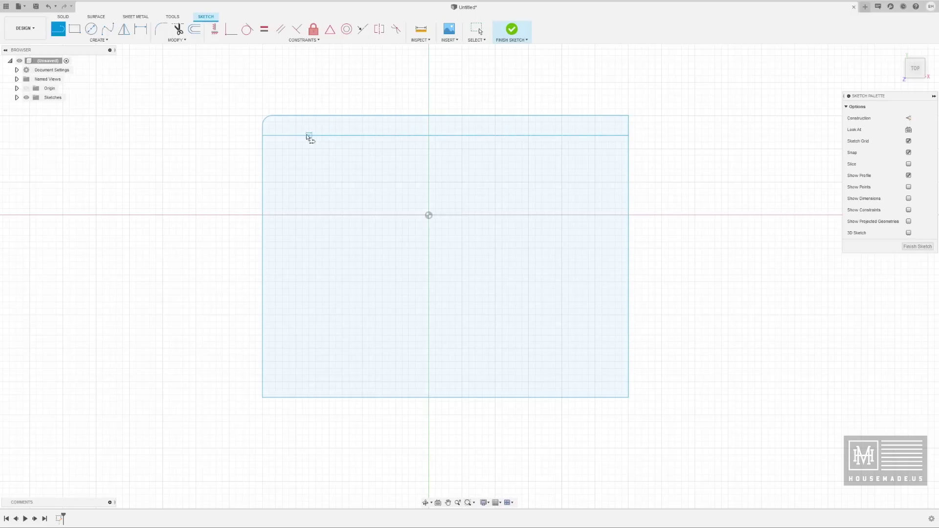
Draw a circle 0.3 in in diameter centred on the guide line near the rounded corner
{"action": "key", "text": "c"}
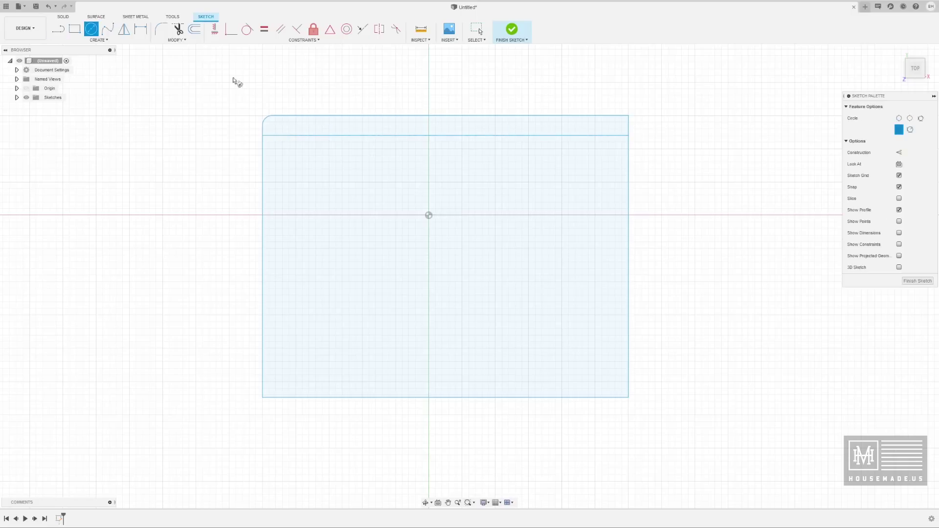
{"action": "left_click", "coordinate": [282, 135]}
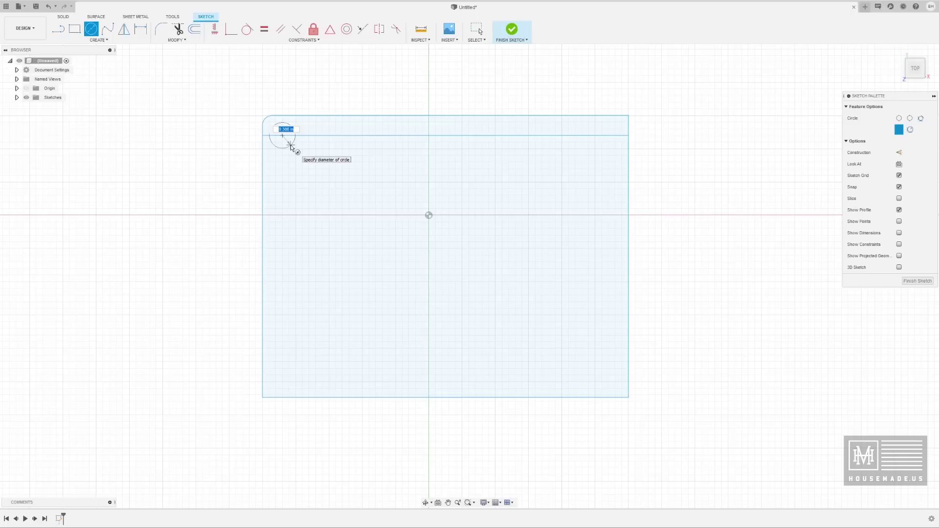
{"action": "key", "text": "BackSpace"}
{"action": "type", "text": "3"}
{"action": "key", "text": "Tab"}
{"action": "key", "text": "Return"}
{"action": "key", "text": "Escape"}
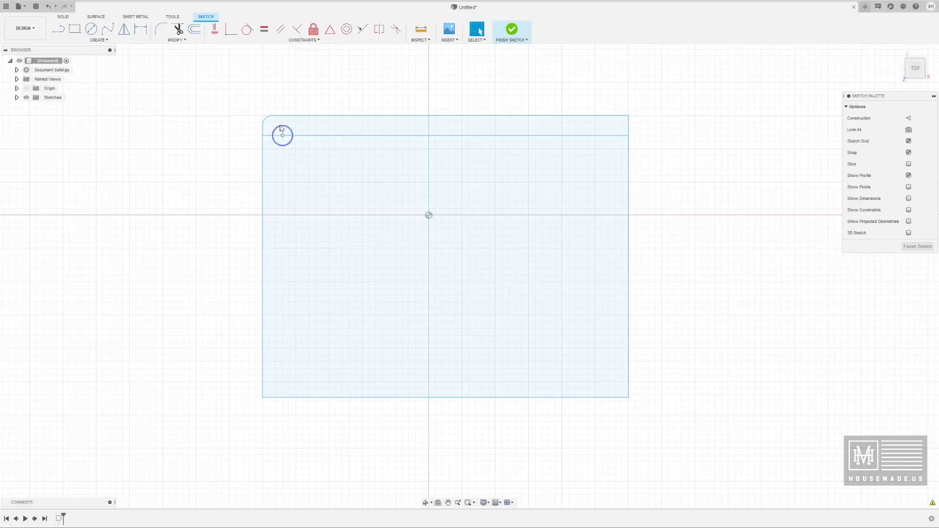
Trim away the guide line inside the circle and between the circle and the rectangle's left edge
{"action": "key", "text": "t"}
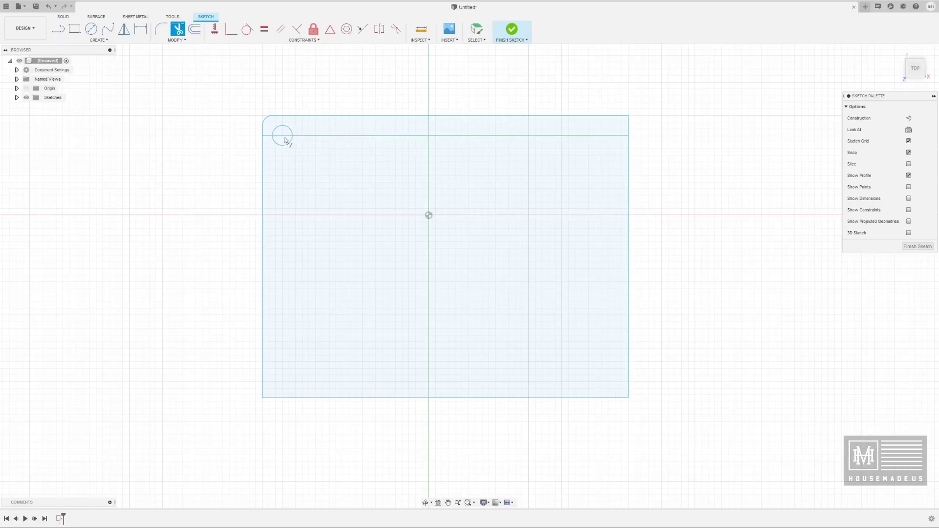
{"action": "left_click", "coordinate": [288, 137]}
{"action": "left_click", "coordinate": [267, 122]}
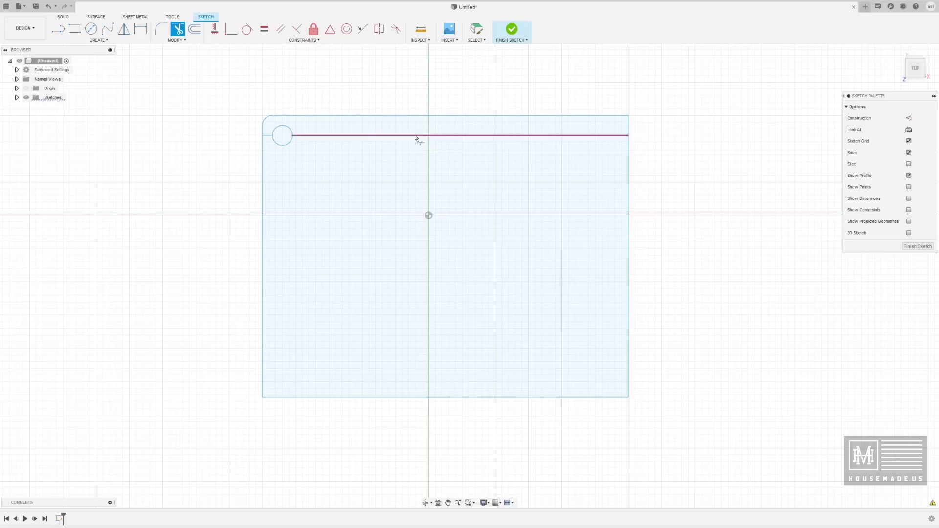
{"action": "left_click", "coordinate": [264, 138]}
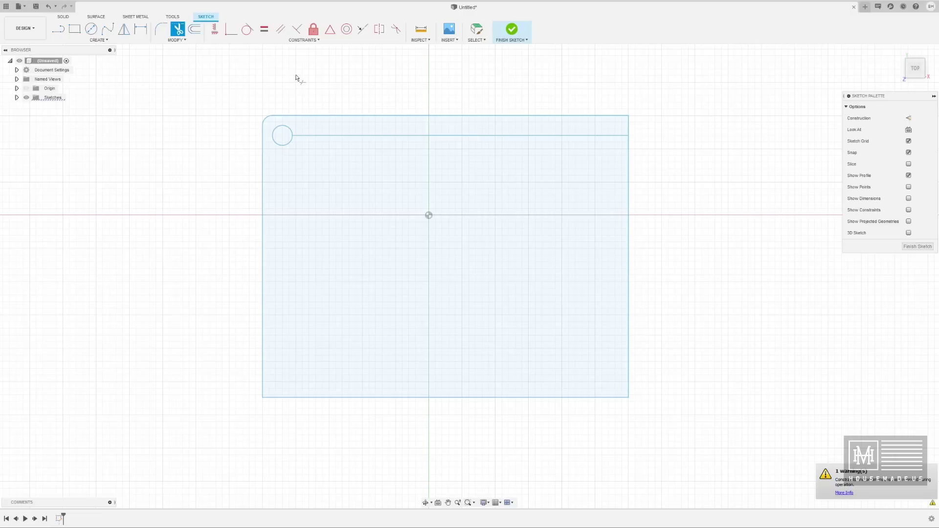
Draw a horizontal slot 1 in long overall and 0.3 in wide on the guide line, just right of the circle
{"action": "left_click", "coordinate": [94, 40]}
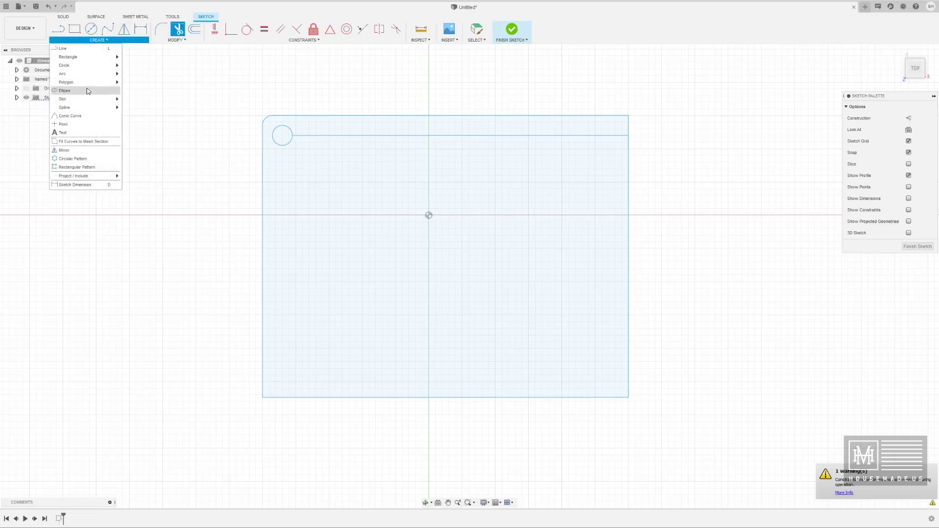
{"action": "mouse_move", "coordinate": [90, 100]}
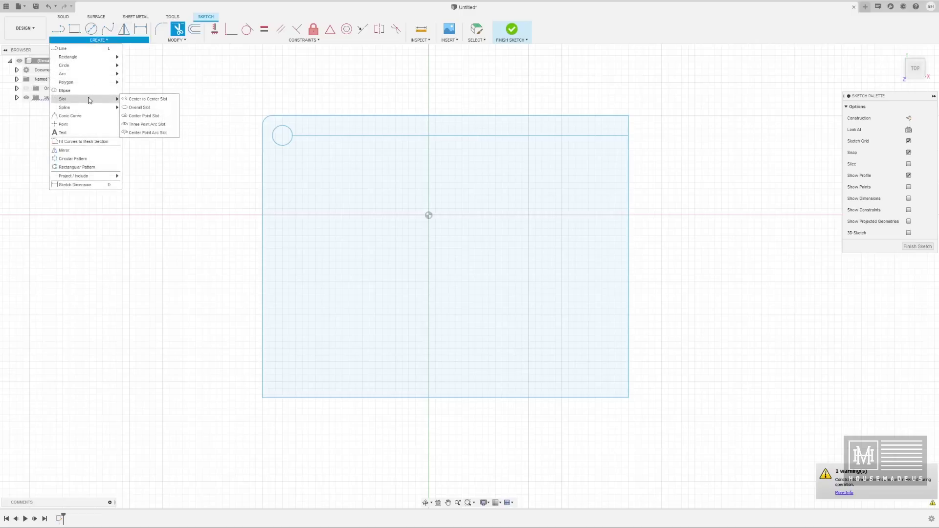
{"action": "left_click", "coordinate": [138, 116]}
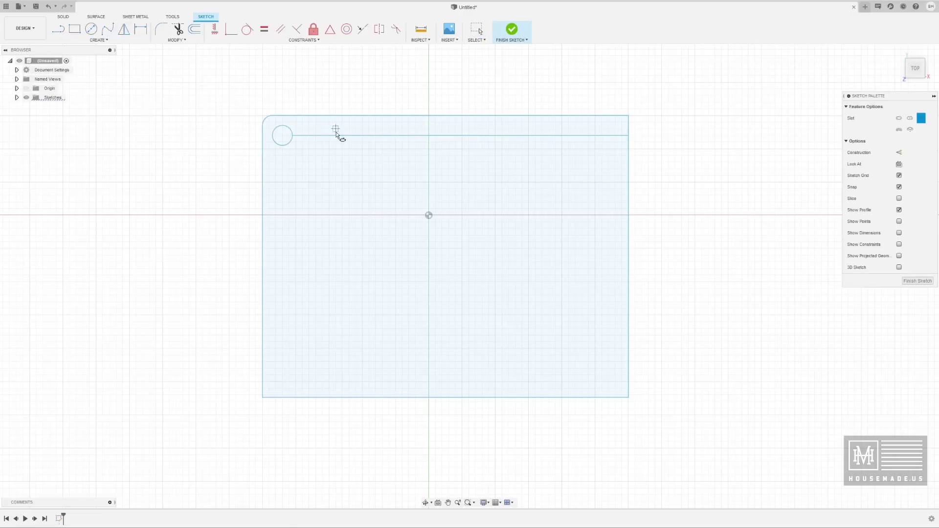
{"action": "left_click", "coordinate": [309, 136]}
{"action": "type", "text": "1"}
{"action": "key", "text": "Tab"}
{"action": "left_click", "coordinate": [380, 137]}
{"action": "key", "text": "BackSpace"}
{"action": "type", "text": "3"}
{"action": "key", "text": "Tab"}
{"action": "left_click", "coordinate": [380, 149]}
{"action": "key", "text": "Escape"}
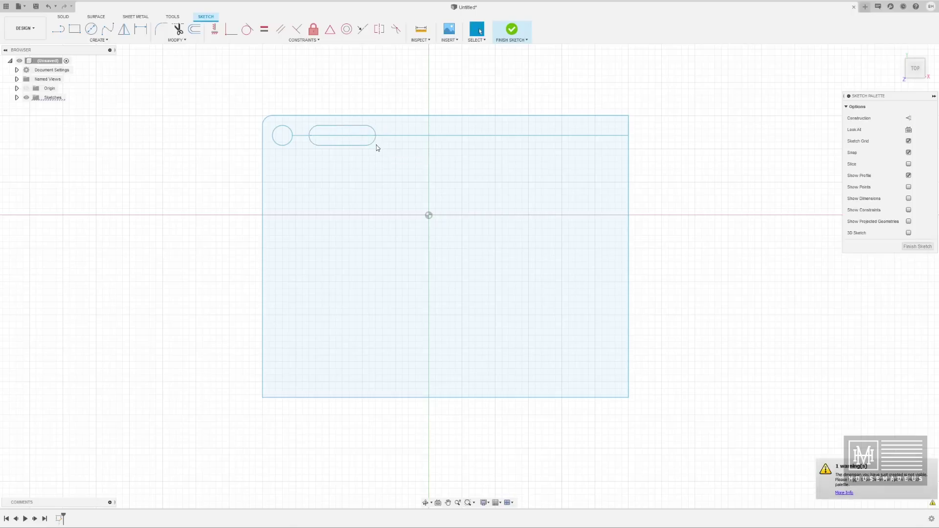
Trim away the remaining guide line inside the slot and on both sides of it
{"action": "key", "text": "t"}
{"action": "left_click", "coordinate": [346, 137]}
{"action": "left_click", "coordinate": [299, 136]}
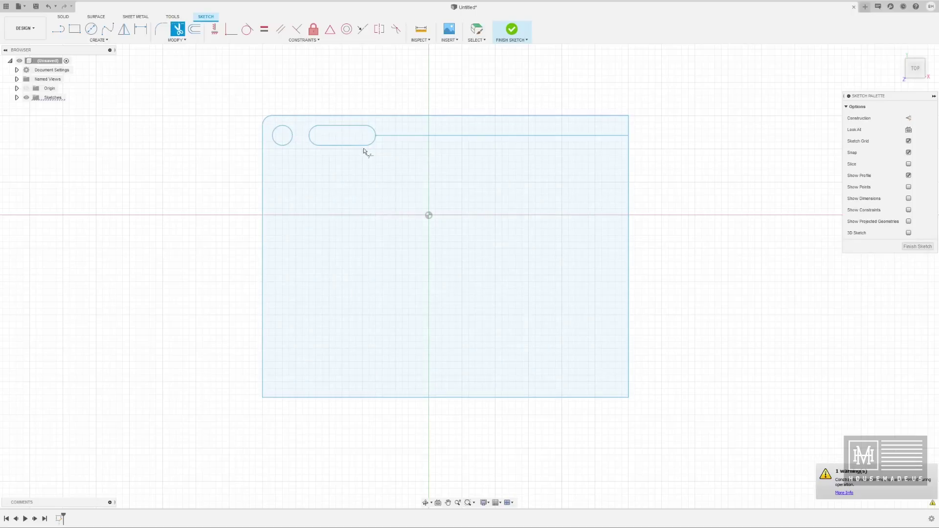
{"action": "left_click", "coordinate": [402, 136]}
Draw a 0.3 in diameter circle centred on the rectangle's right edge, level with the slot, and trim away its outer half
{"action": "left_click", "coordinate": [91, 29]}
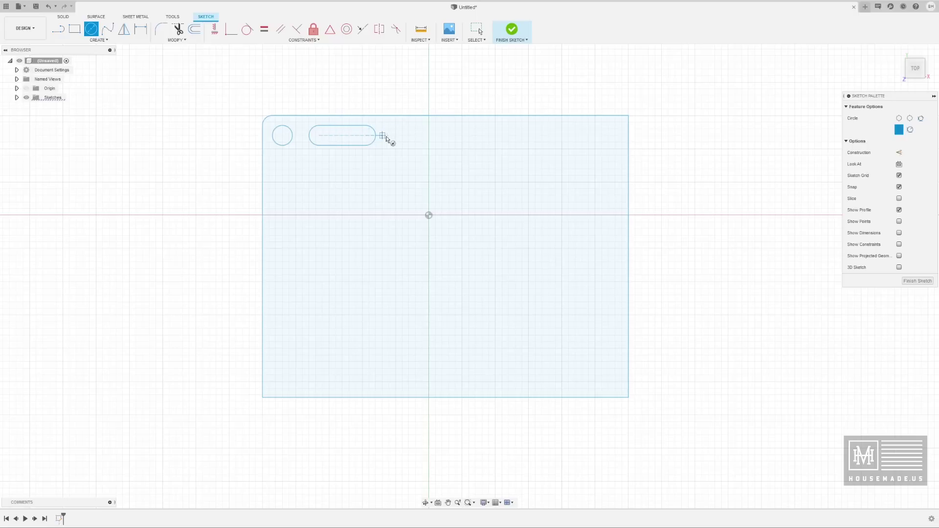
{"action": "left_click", "coordinate": [628, 136]}
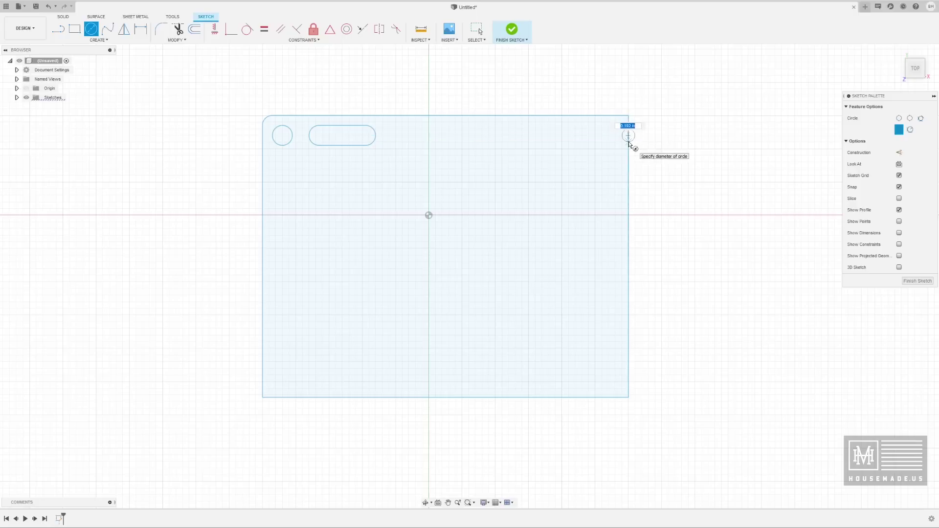
{"action": "key", "text": "BackSpace"}
{"action": "type", "text": "3"}
{"action": "key", "text": "Return"}
{"action": "key", "text": "Escape"}
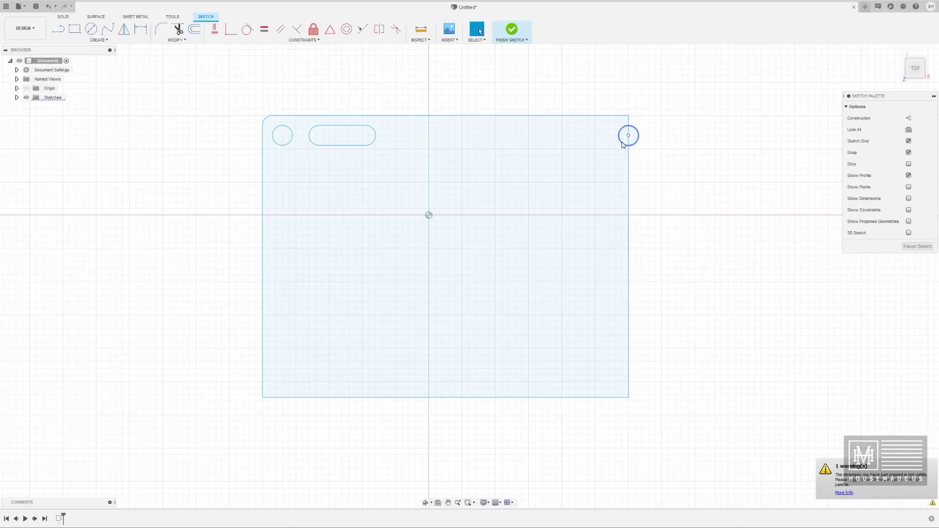
{"action": "key", "text": "t"}
{"action": "left_click", "coordinate": [636, 135]}
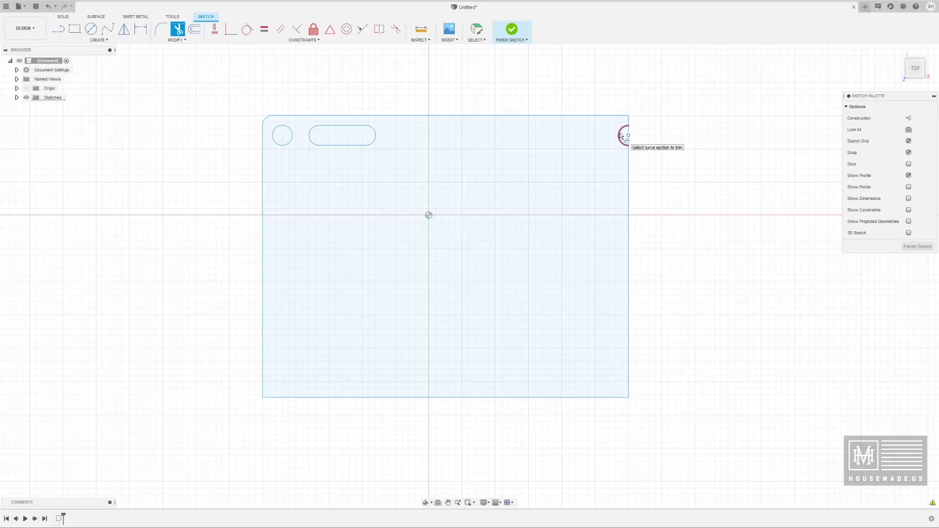
{"action": "left_click", "coordinate": [102, 41]}
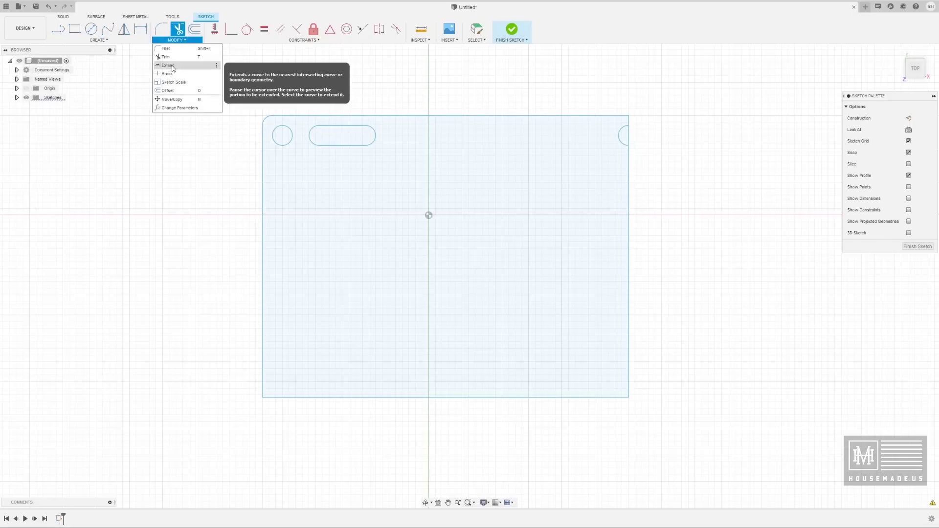
{"action": "left_click", "coordinate": [98, 40]}
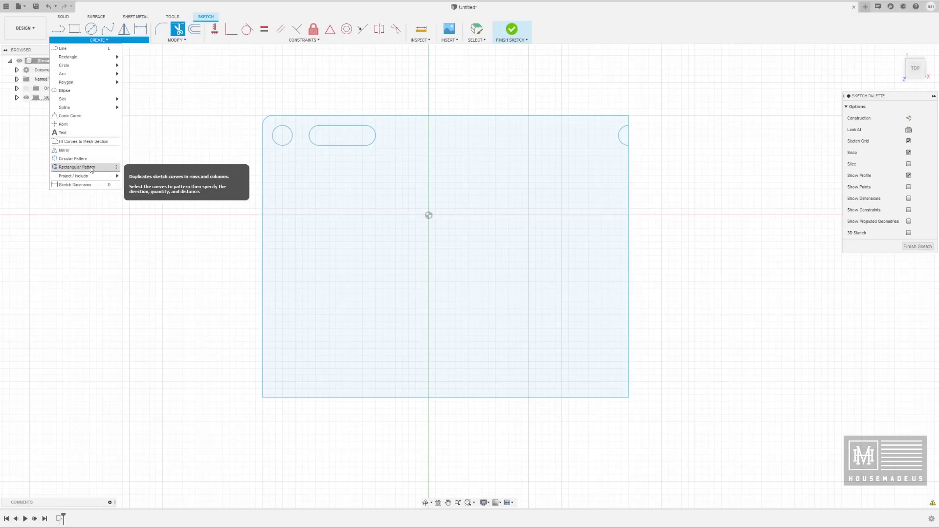
{"action": "left_click", "coordinate": [76, 168]}
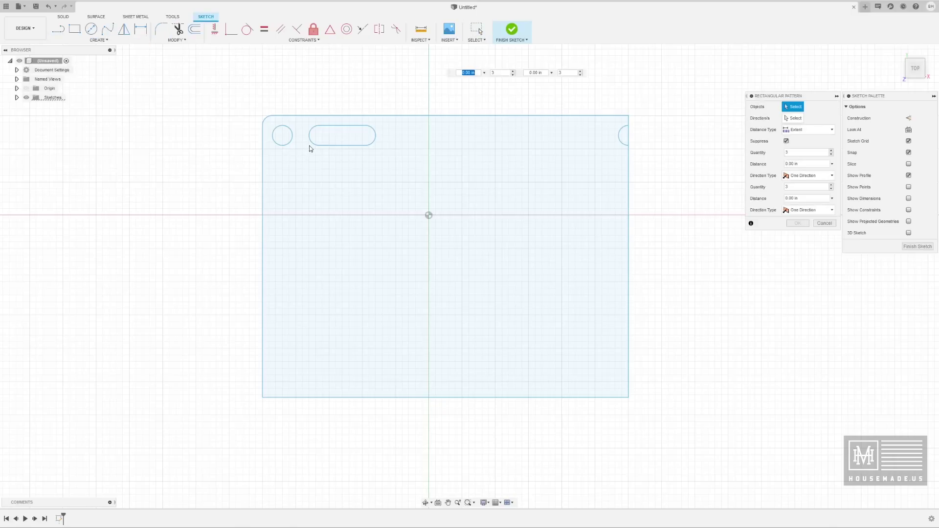
{"action": "left_click_drag", "start_coordinate": [303, 125], "coordinate": [390, 155]}
{"action": "key", "text": "Tab"}
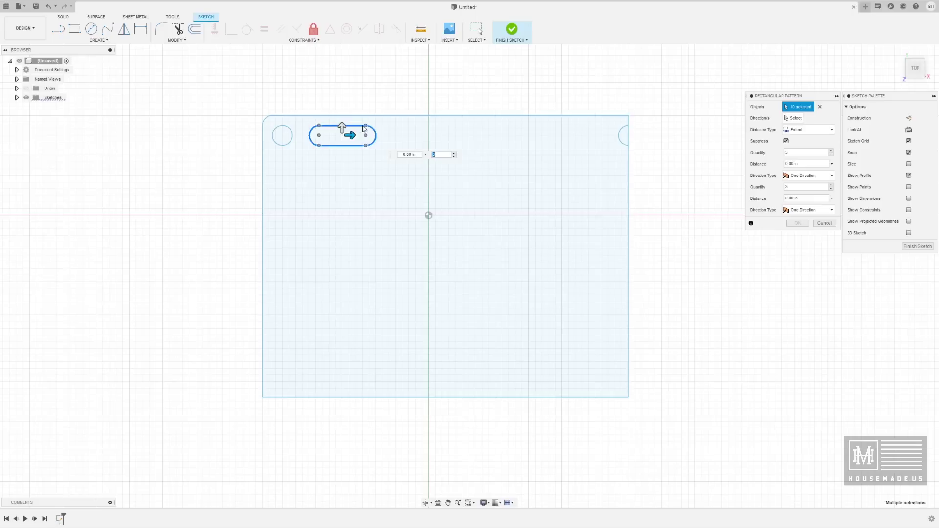
{"action": "key", "text": "Escape"}
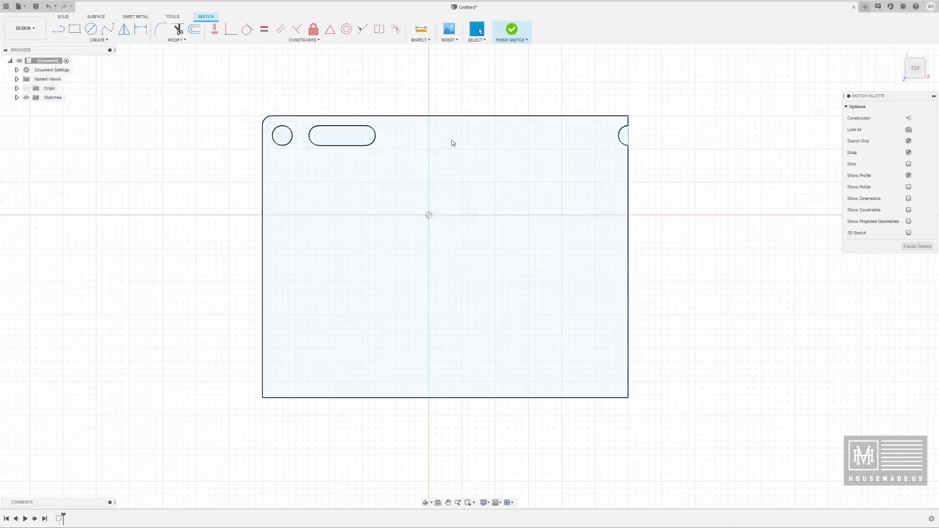
Create a horizontal rectangular pattern of the slot with a quantity of 3 over an extent of 3.4 in
{"action": "left_click", "coordinate": [109, 41]}
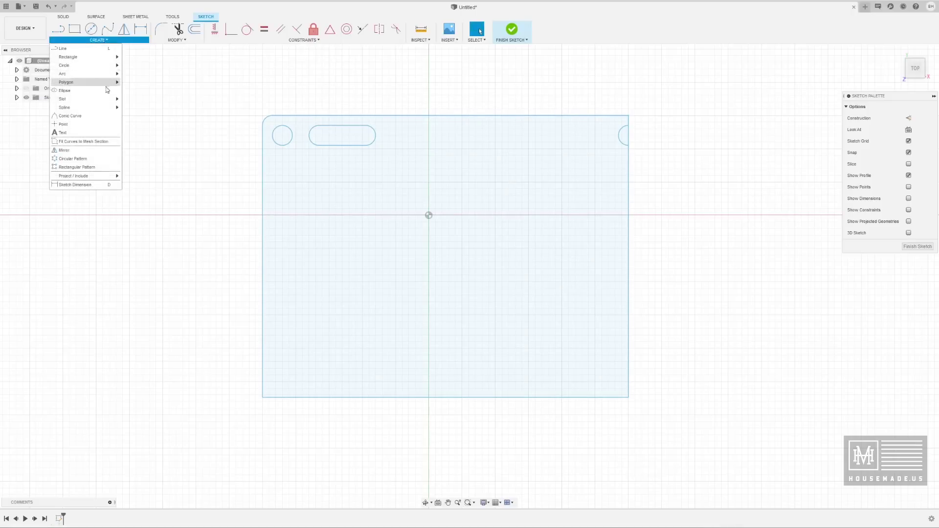
{"action": "left_click", "coordinate": [102, 168]}
{"action": "left_click_drag", "start_coordinate": [302, 122], "coordinate": [381, 159]}
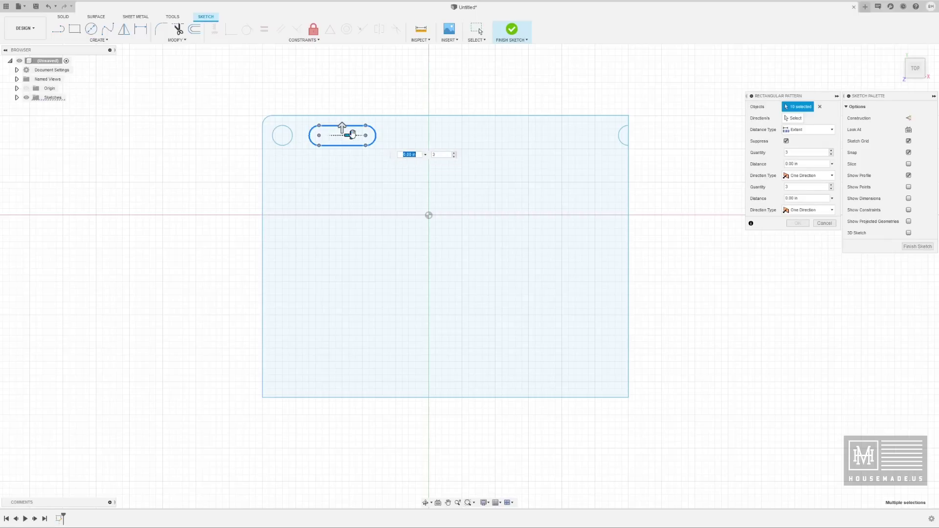
{"action": "left_click_drag", "start_coordinate": [349, 135], "coordinate": [566, 142]}
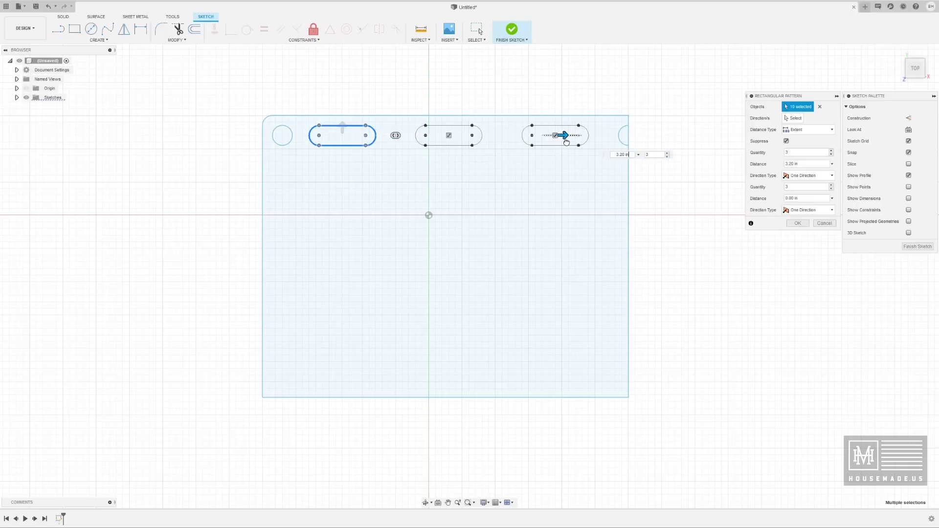
{"action": "key", "text": "Tab"}
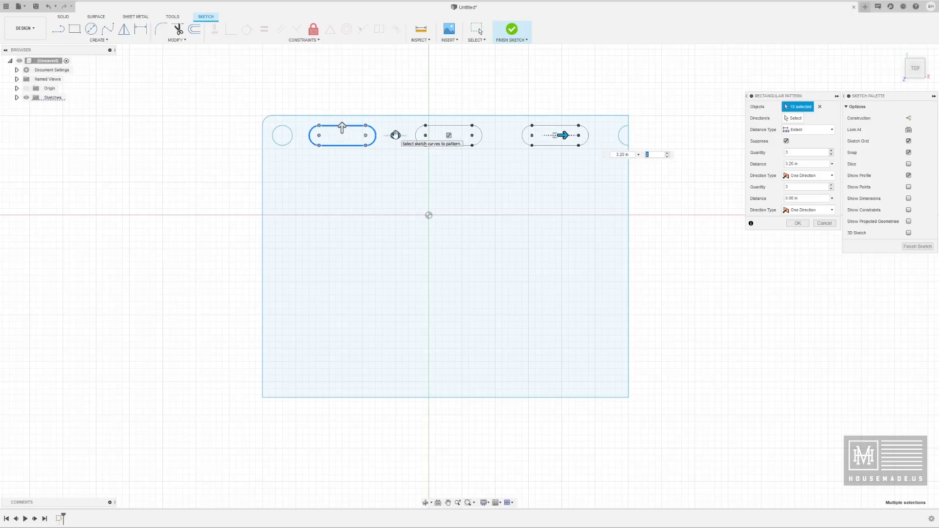
{"action": "left_click_drag", "start_coordinate": [562, 136], "coordinate": [579, 136]}
{"action": "key", "text": "Tab"}
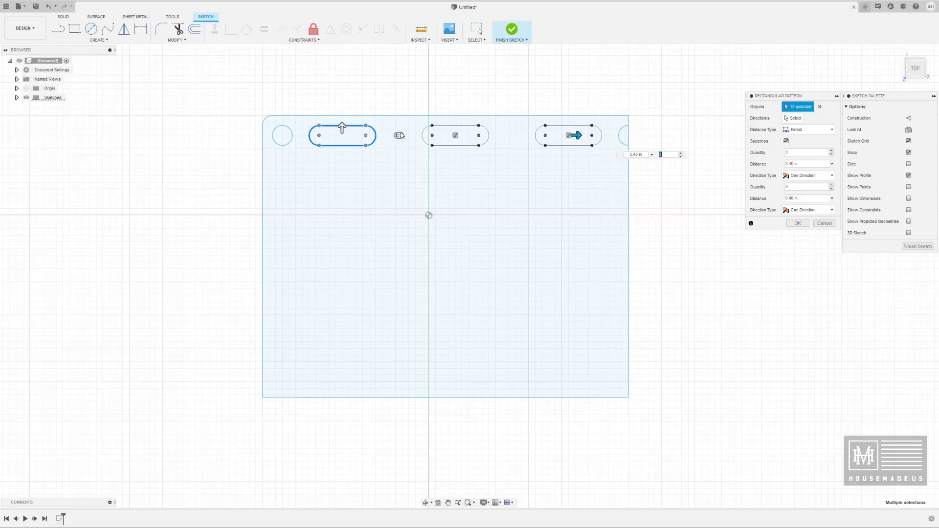
{"action": "left_click_drag", "start_coordinate": [575, 135], "coordinate": [510, 137]}
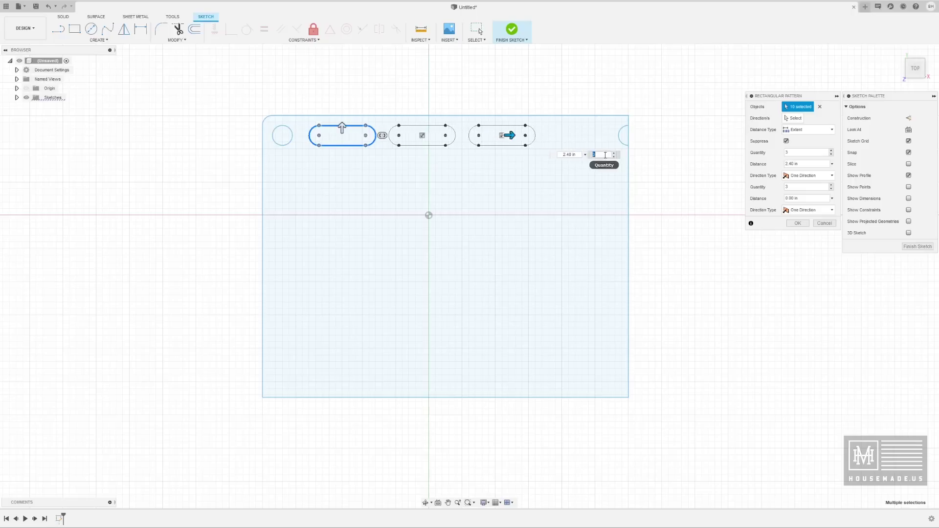
{"action": "key", "text": "Tab"}
{"action": "left_click_drag", "start_coordinate": [511, 135], "coordinate": [642, 135]}
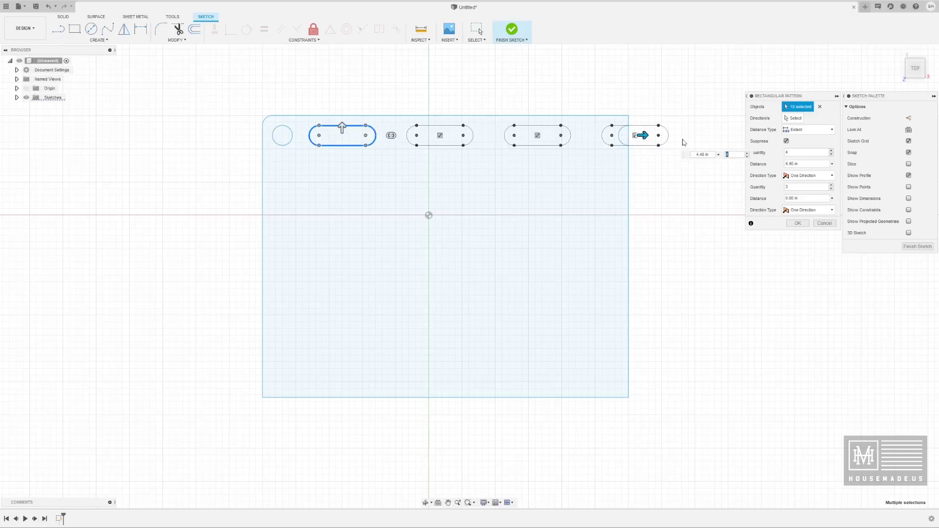
{"action": "key", "text": "Tab"}
{"action": "left_click_drag", "start_coordinate": [641, 135], "coordinate": [580, 136]}
{"action": "key", "text": "Tab"}
{"action": "key", "text": "Tab"}
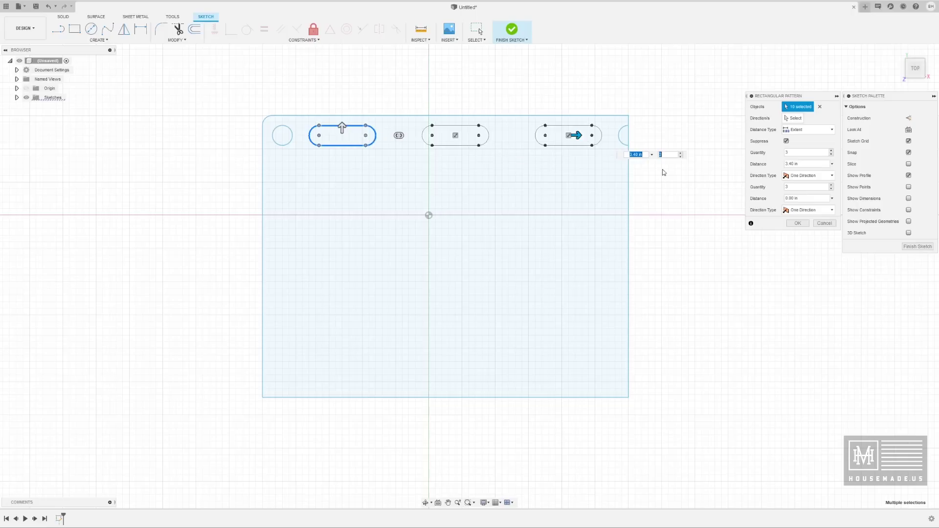
{"action": "left_click", "coordinate": [797, 223]}
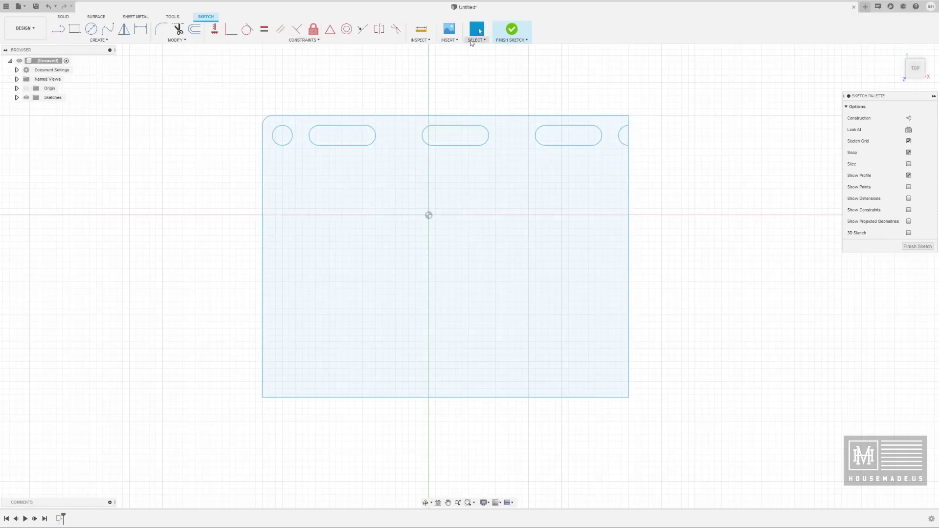
Measure the gap between the circle and the first slot, and the gap between the last slot and the half circle
{"action": "left_click", "coordinate": [418, 40]}
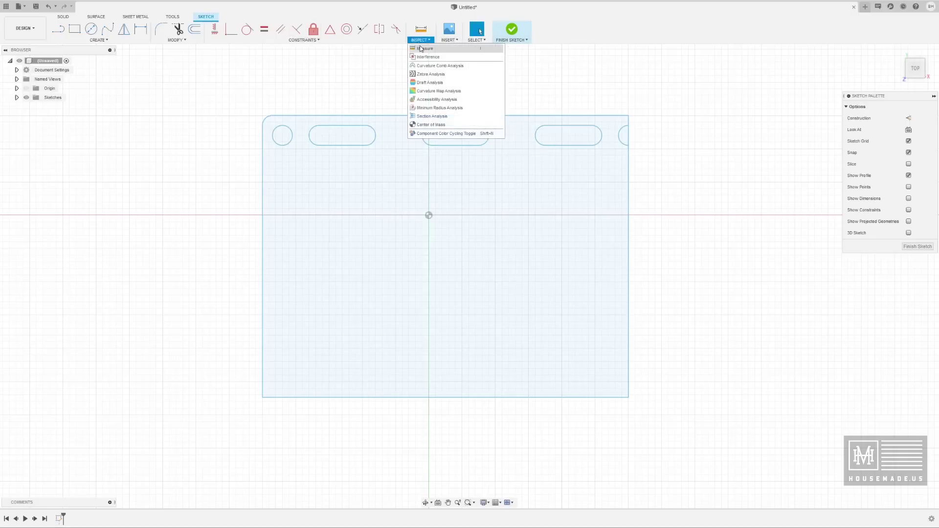
{"action": "left_click", "coordinate": [421, 49]}
{"action": "left_click", "coordinate": [292, 138]}
{"action": "left_click", "coordinate": [310, 136]}
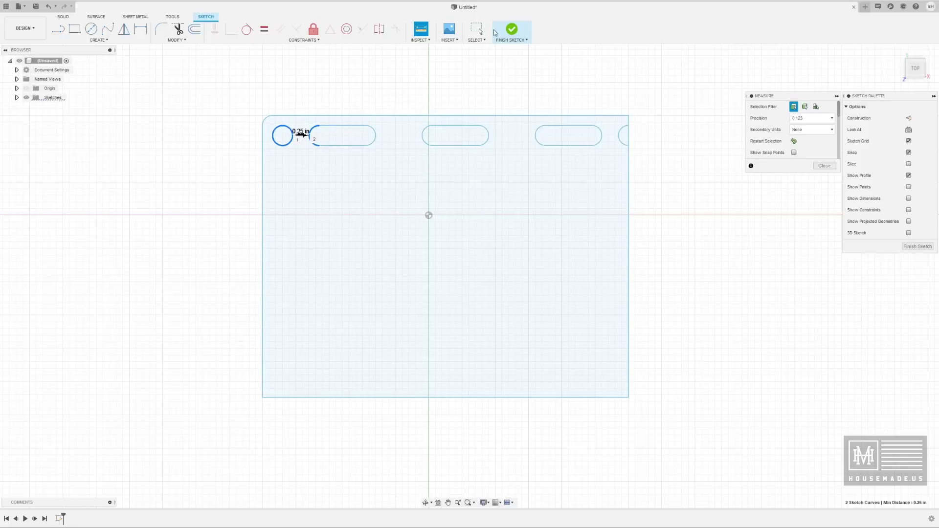
{"action": "left_click", "coordinate": [419, 40]}
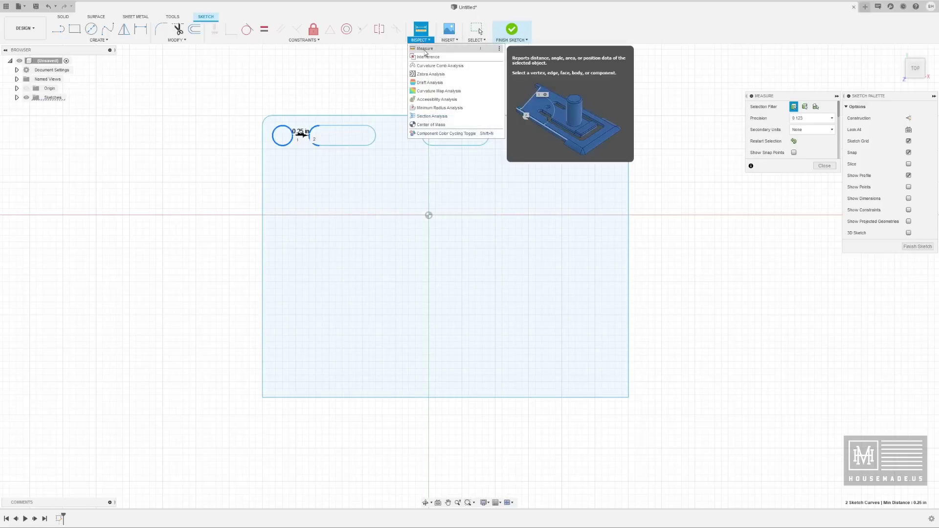
{"action": "left_click", "coordinate": [424, 48]}
{"action": "left_click", "coordinate": [605, 138]}
{"action": "left_click", "coordinate": [620, 137]}
{"action": "key", "text": "Escape"}
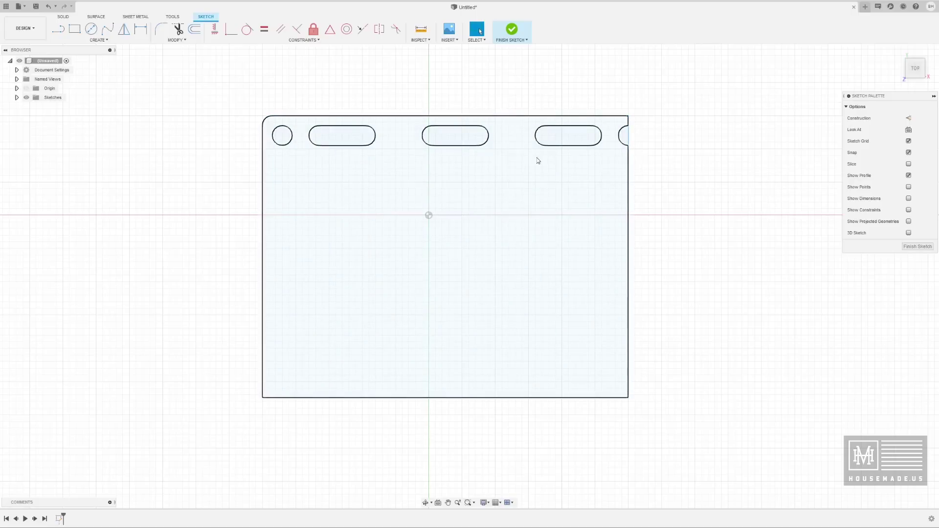
Mirror the holes, slots, rounded corner, and the top and side edges about the rectangle's bottom edge
{"action": "scroll", "coordinate": [518, 233], "scroll_direction": "down", "scroll_amount": 3}
{"action": "mouse_move", "coordinate": [640, 267]}
{"action": "middle_mouse_down"}
{"action": "mouse_move", "coordinate": [608, 233]}
{"action": "mouse_move", "coordinate": [598, 200]}
{"action": "middle_mouse_up"}
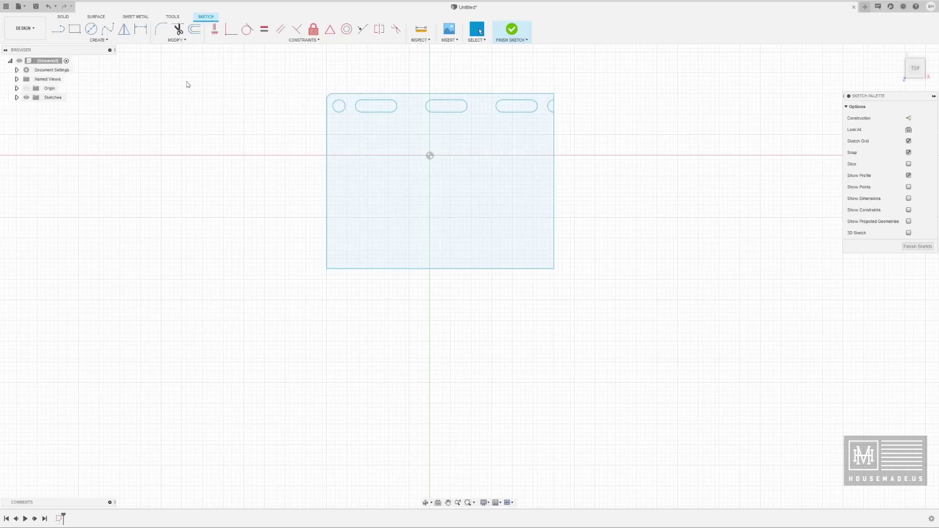
{"action": "left_click", "coordinate": [125, 30]}
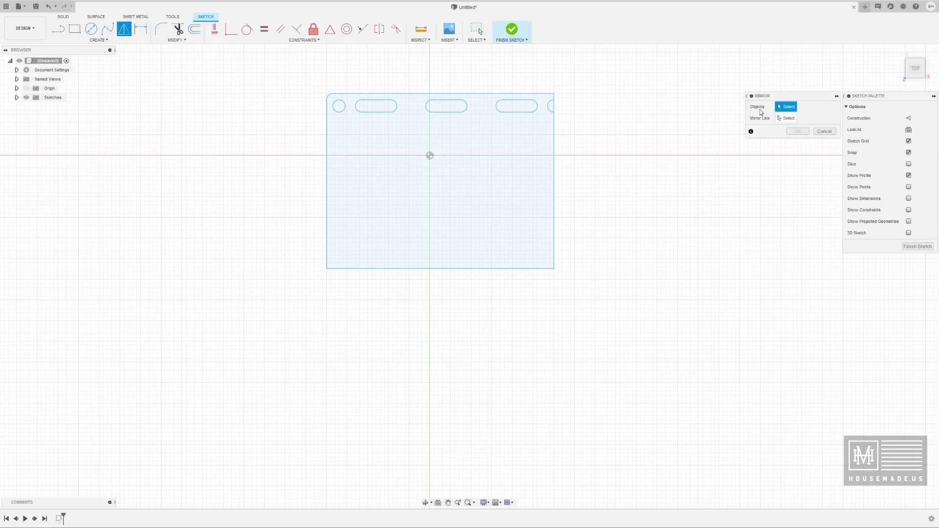
{"action": "left_click_drag", "start_coordinate": [293, 71], "coordinate": [655, 260]}
{"action": "left_click", "coordinate": [327, 221]}
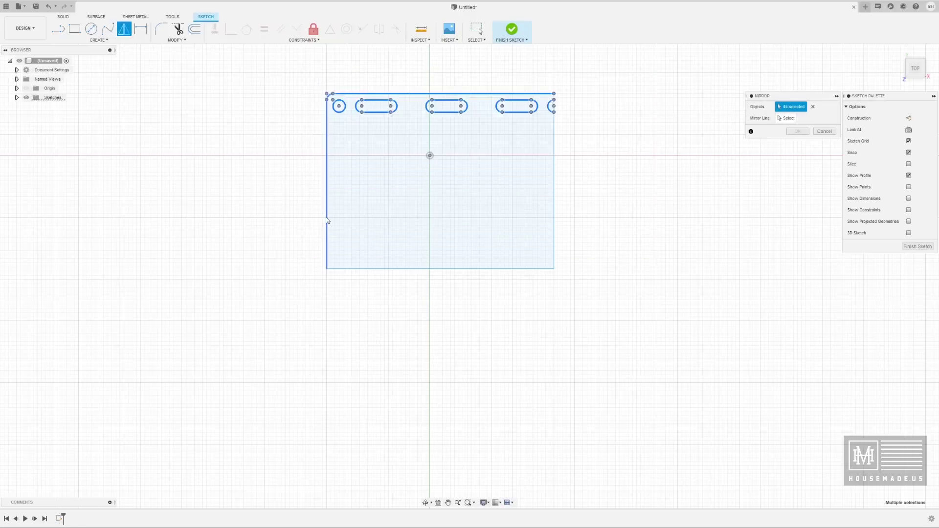
{"action": "left_click", "coordinate": [554, 223]}
{"action": "left_click", "coordinate": [443, 268]}
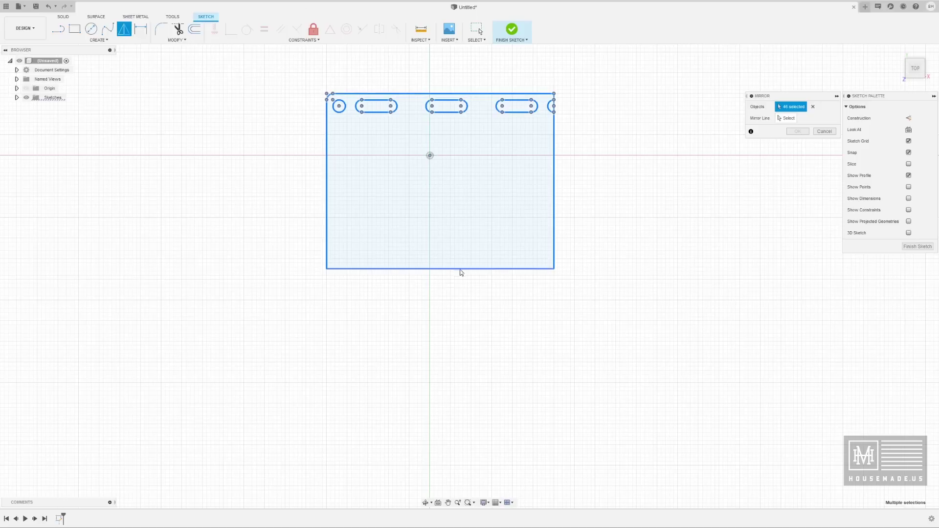
{"action": "left_click", "coordinate": [789, 120]}
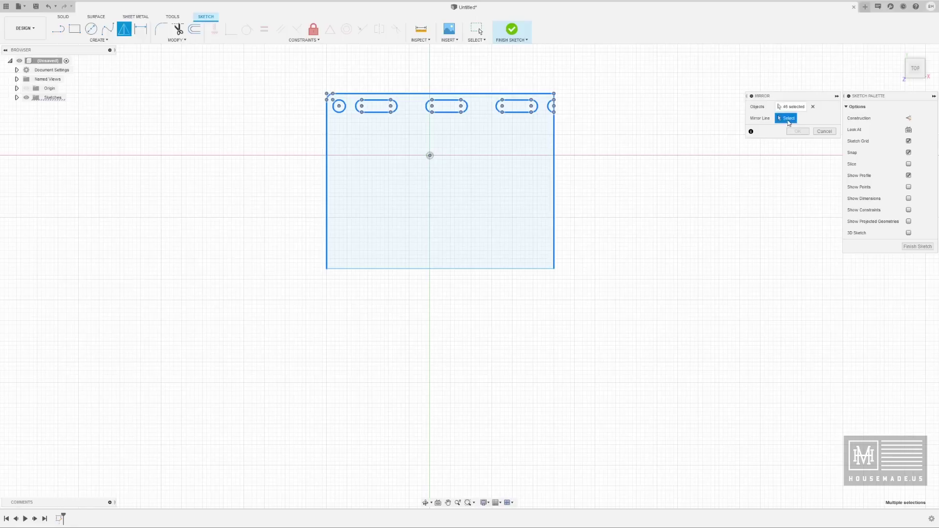
{"action": "left_click", "coordinate": [435, 269]}
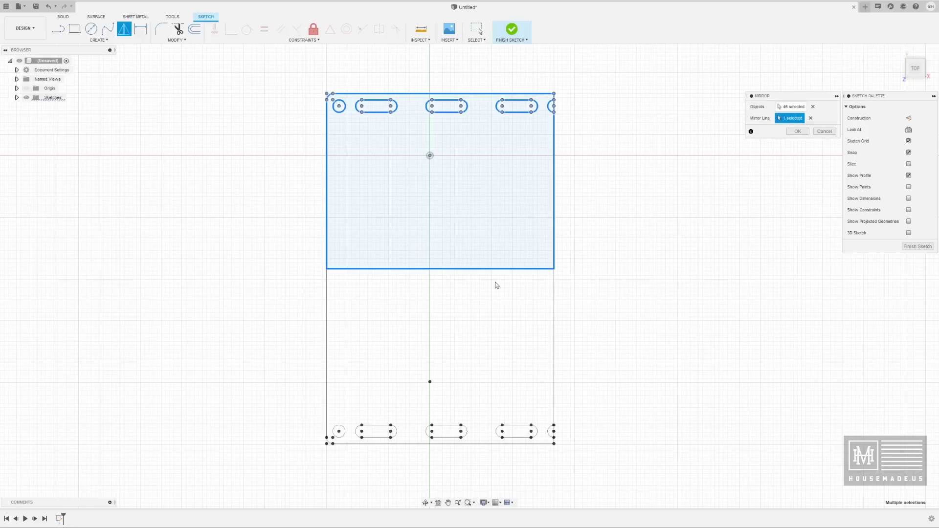
{"action": "left_click", "coordinate": [799, 132]}
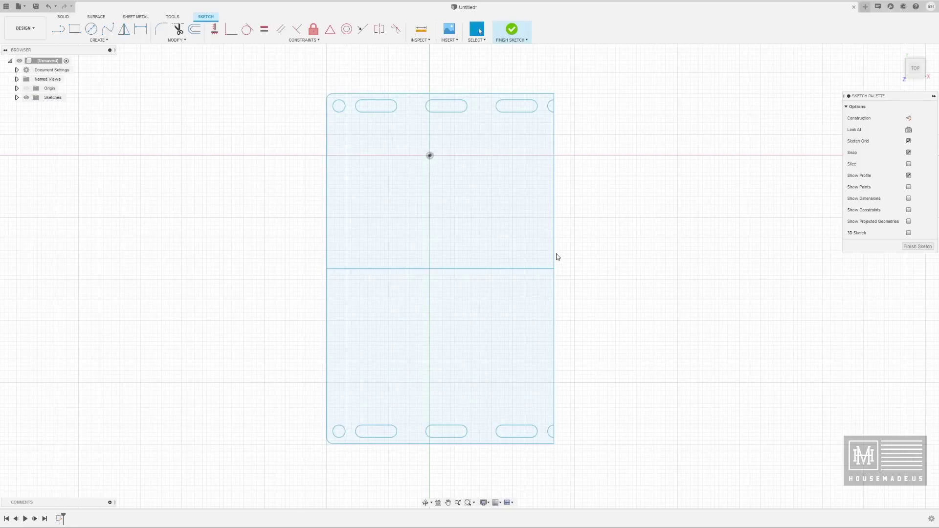
Trim away the shared middle line and both halves of the left and right side edges
{"action": "key", "text": "t"}
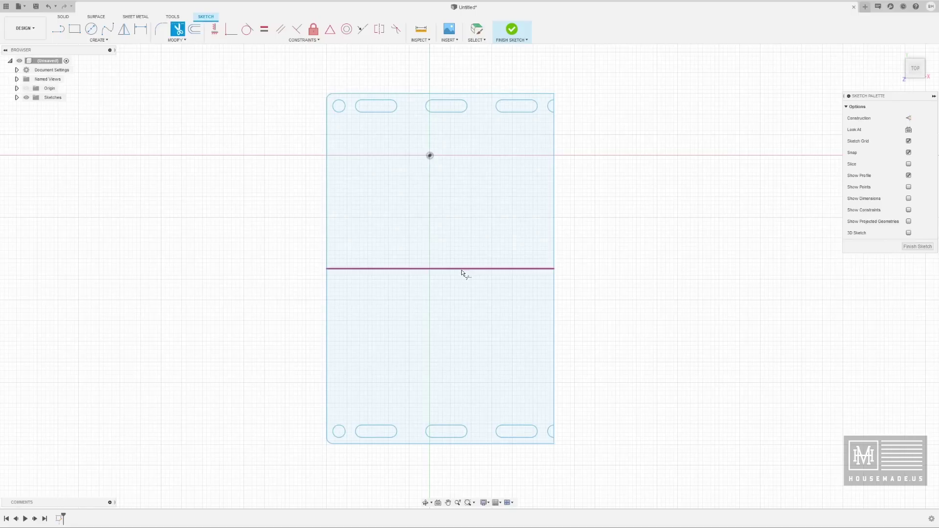
{"action": "left_click", "coordinate": [462, 268]}
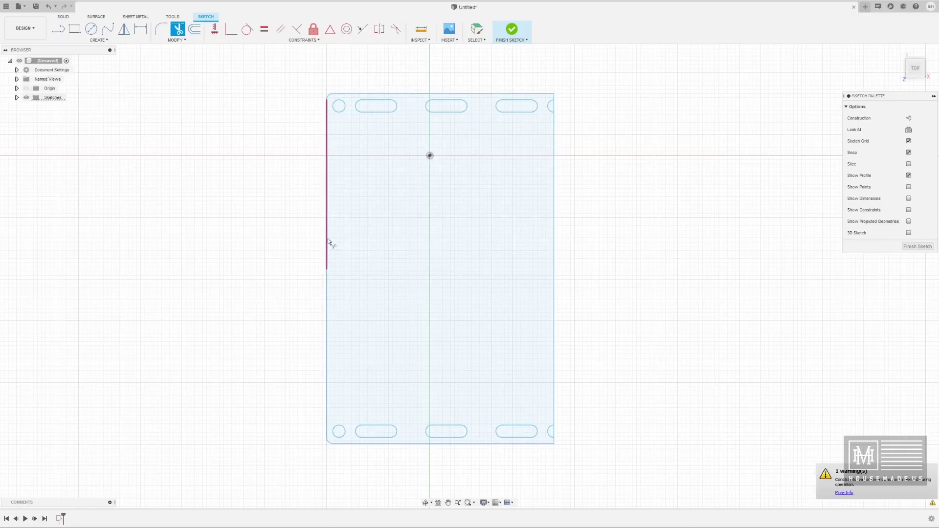
{"action": "left_click", "coordinate": [327, 254]}
{"action": "left_click", "coordinate": [327, 289]}
{"action": "left_click", "coordinate": [553, 250]}
{"action": "left_click", "coordinate": [554, 297]}
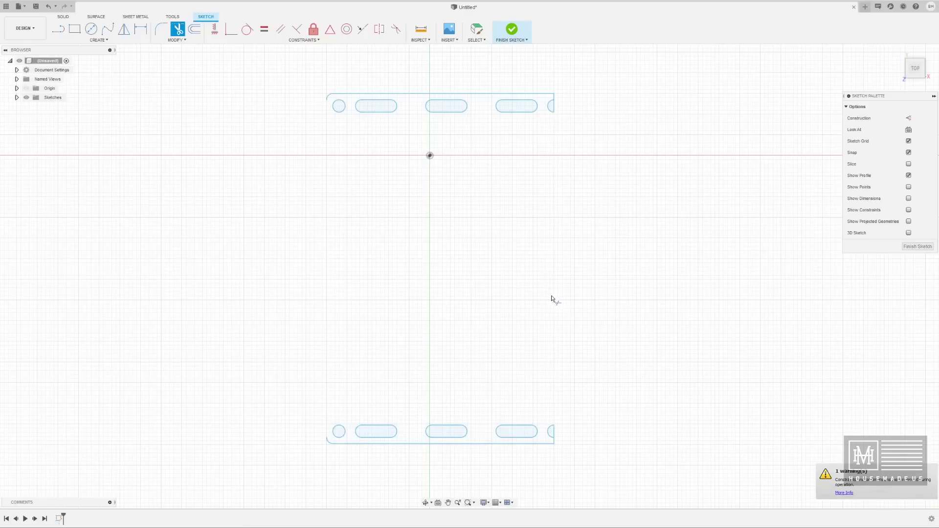
Draw one continuous line between the two left rounded corners and another between the two half circles on the right edge
{"action": "key", "text": "l"}
{"action": "left_click", "coordinate": [326, 99]}
{"action": "left_click", "coordinate": [327, 441]}
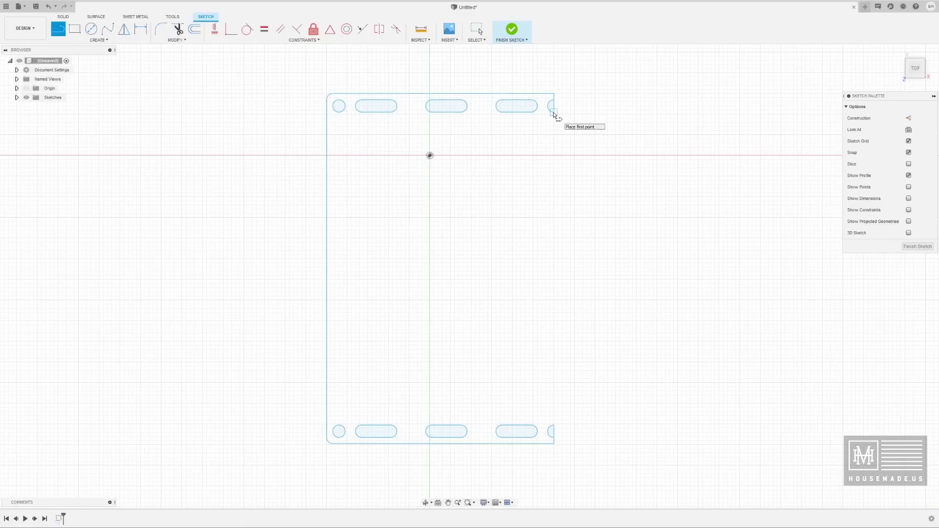
{"action": "left_click", "coordinate": [554, 112]}
{"action": "left_click", "coordinate": [556, 427]}
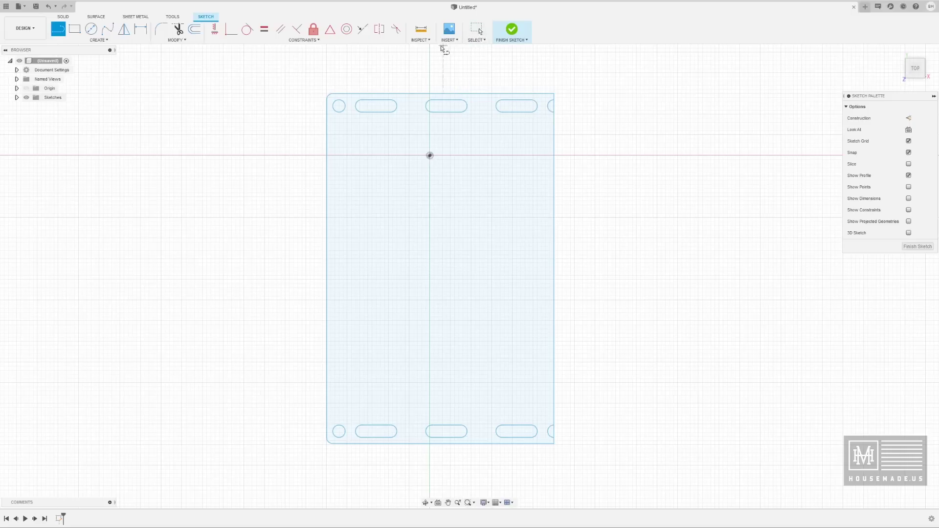
Measure the overall distance between the plate's top and bottom edges
{"action": "left_click", "coordinate": [420, 39]}
{"action": "left_click", "coordinate": [424, 50]}
{"action": "left_click", "coordinate": [429, 94]}
{"action": "left_click", "coordinate": [416, 445]}
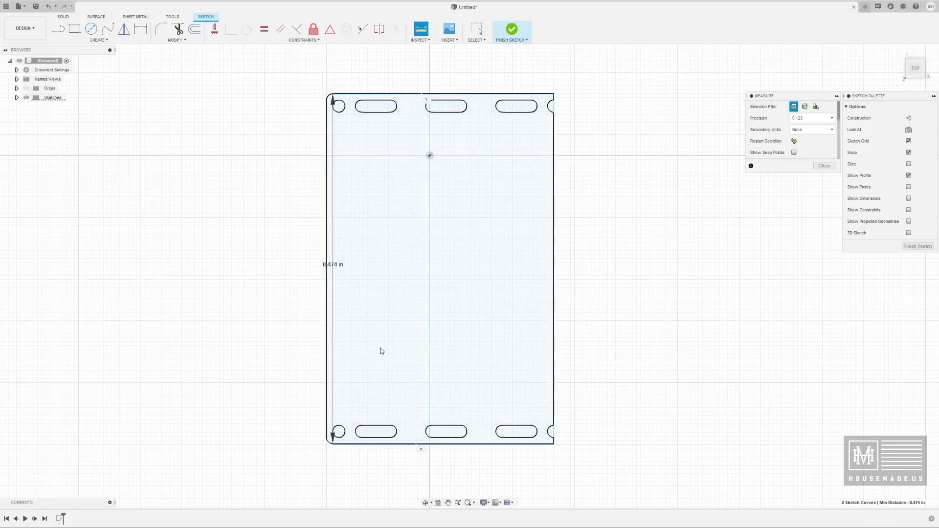
Undo the redrawn side lines, the trims, and the mirroring of the plate's upper half
{"action": "key", "text": "Escape"}
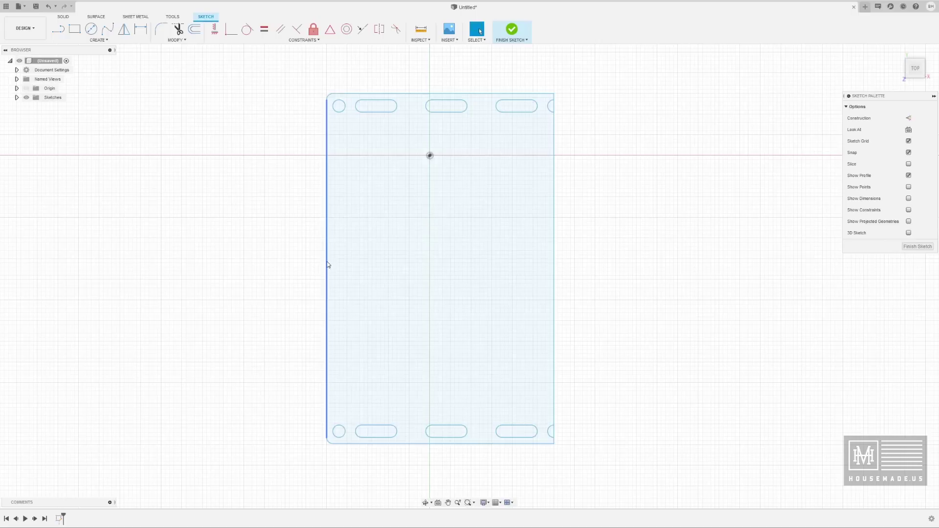
{"action": "key", "text": "Delete"}
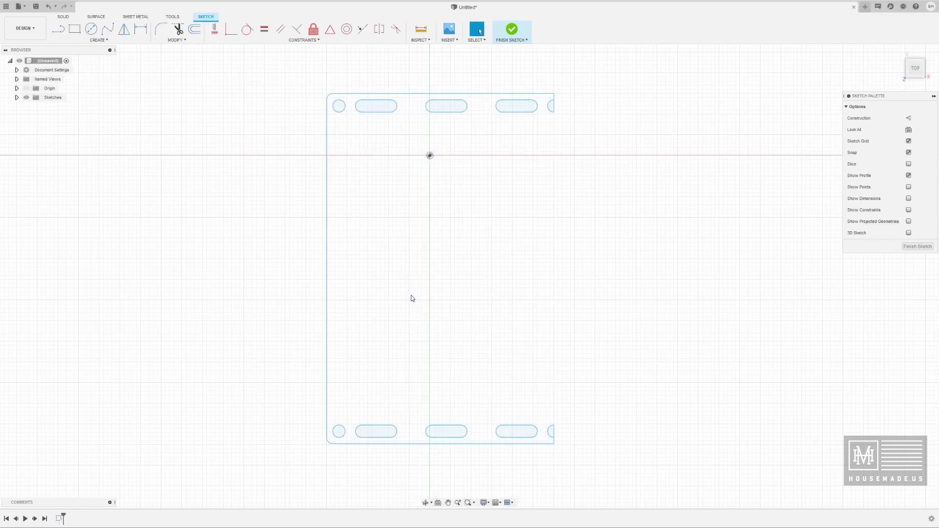
{"action": "key", "text": "ctrl+z"}
{"action": "key", "text": "ctrl+z"}
{"action": "key", "text": "ctrl+z"}
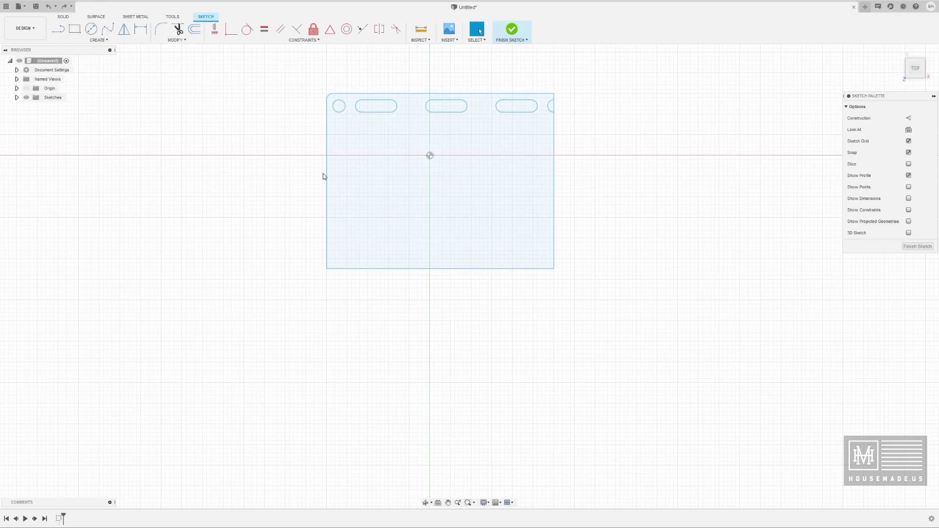
Measure the distance between the rectangle's top and bottom edges
{"action": "key", "text": "i"}
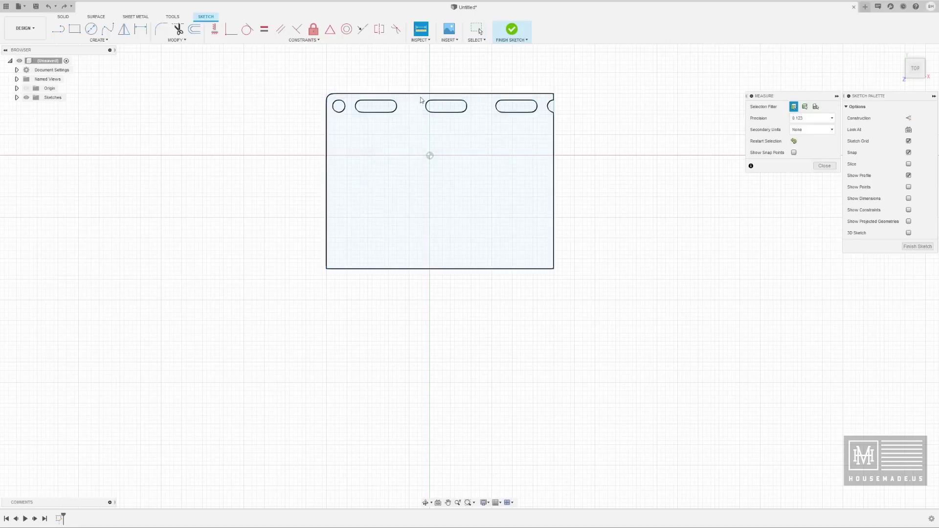
{"action": "left_click", "coordinate": [421, 93]}
{"action": "left_click", "coordinate": [430, 269]}
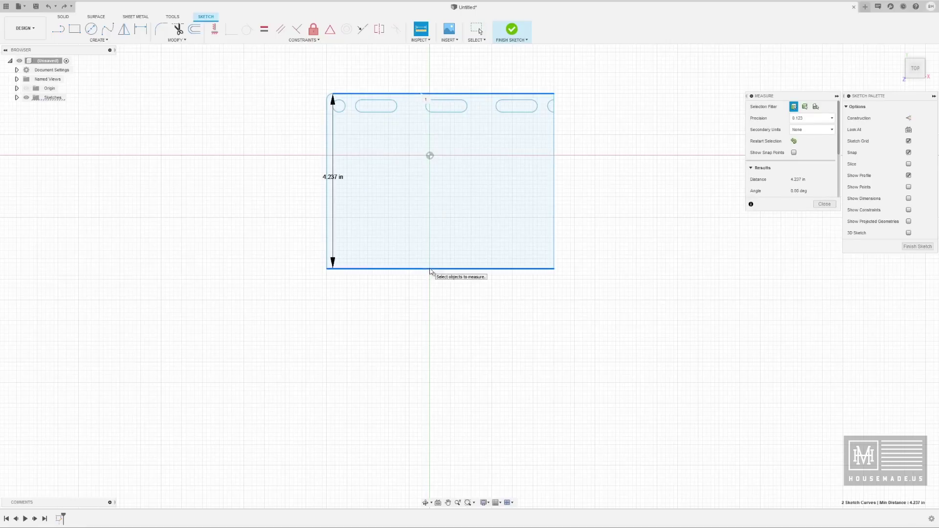
{"action": "key", "text": "Escape"}
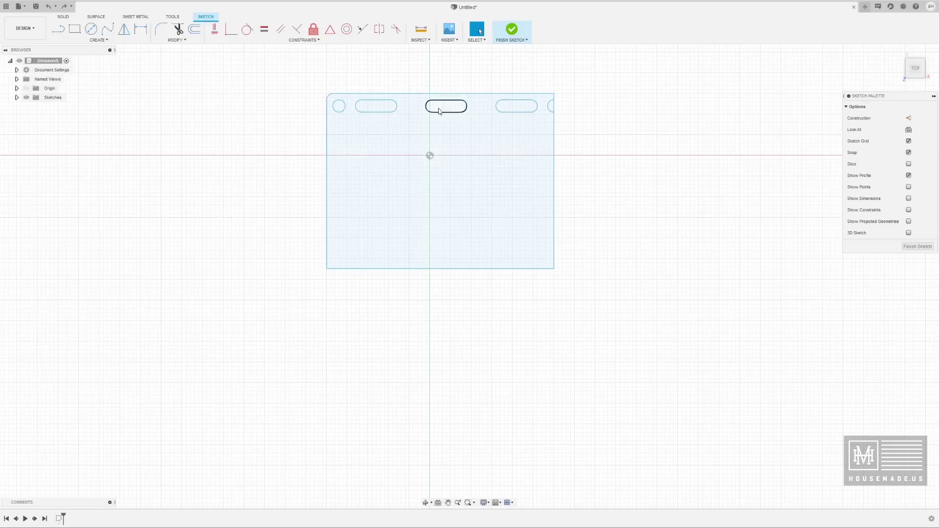
Draw a vertical line just over 2.3 in long straight down from the plate's top edge, between the first two slots
{"action": "key", "text": "l"}
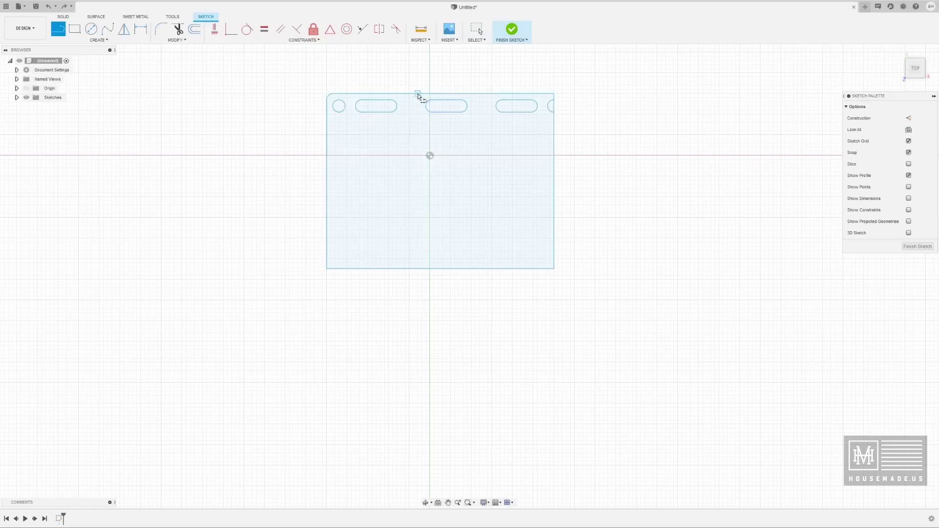
{"action": "left_click", "coordinate": [406, 94]}
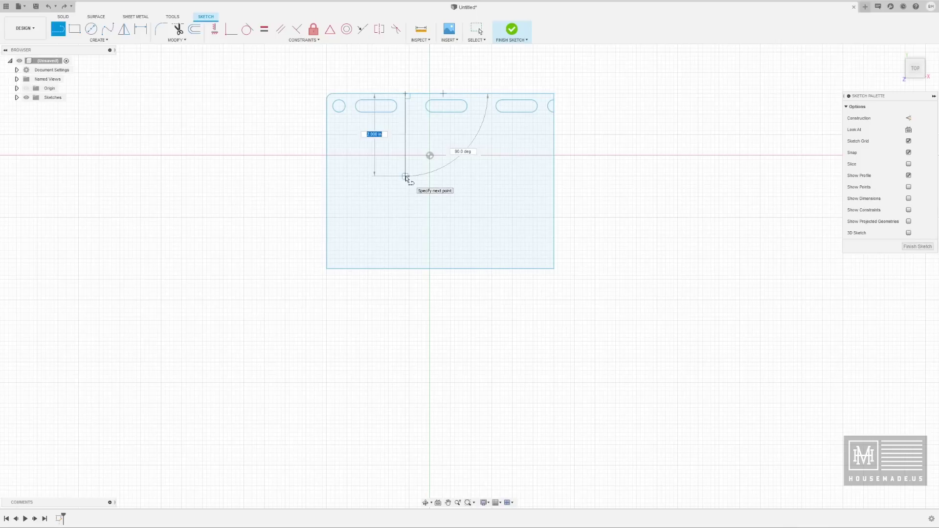
{"action": "type", "text": "2.3"}
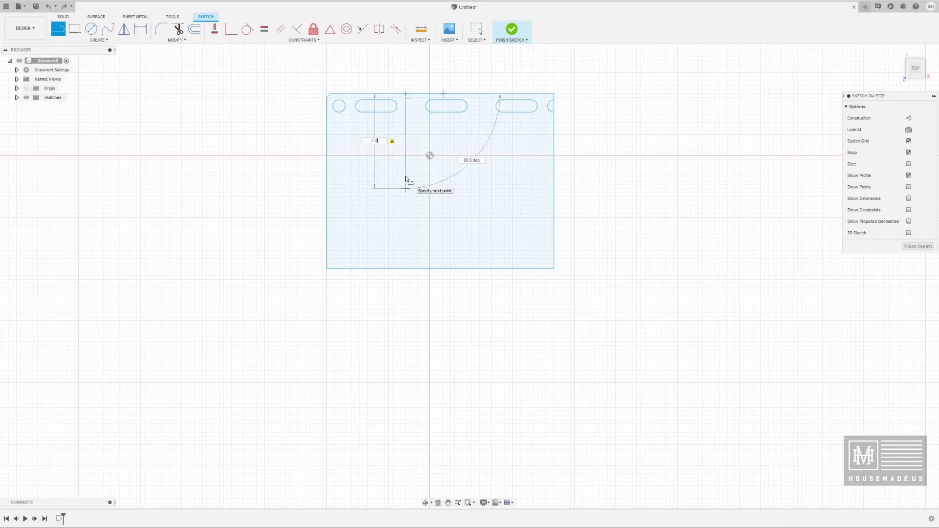
{"action": "key", "text": "Return"}
{"action": "key", "text": "Escape"}
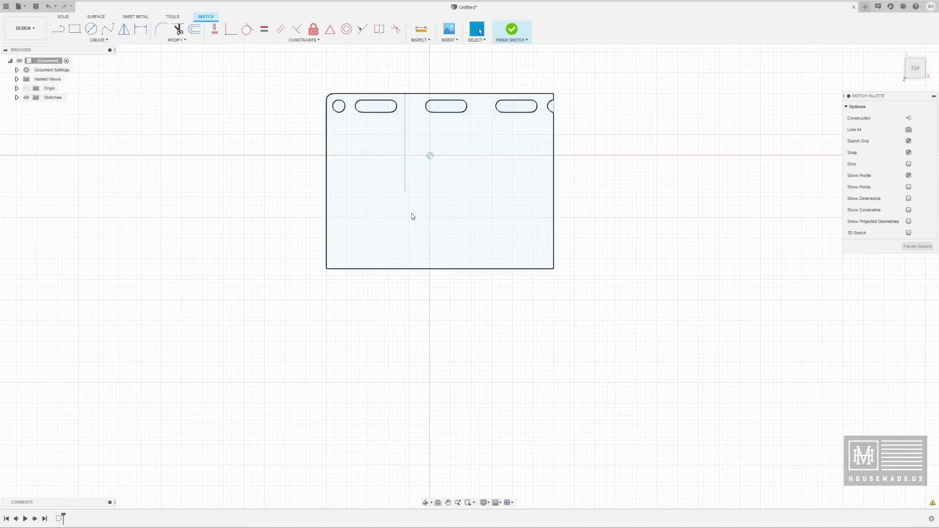
Draw horizontal lines from the vertical line's lower end to the plate's left and right side edges
{"action": "key", "text": "l"}
{"action": "left_click", "coordinate": [405, 192]}
{"action": "left_click", "coordinate": [327, 191]}
{"action": "left_click", "coordinate": [406, 192]}
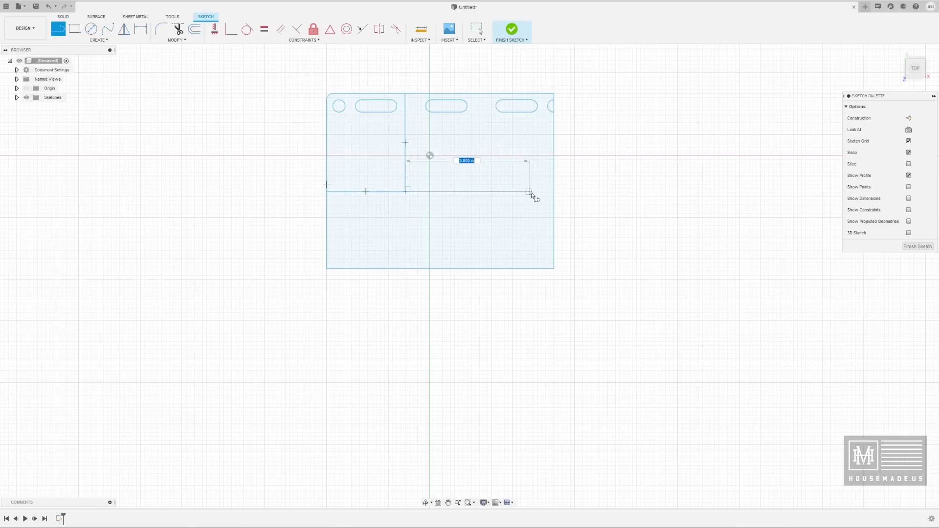
{"action": "left_click", "coordinate": [554, 192]}
Trim away the vertical helper line, the old bottom edge, the sides' lower portions, and both horizontal segments
{"action": "key", "text": "t"}
{"action": "left_click", "coordinate": [405, 152]}
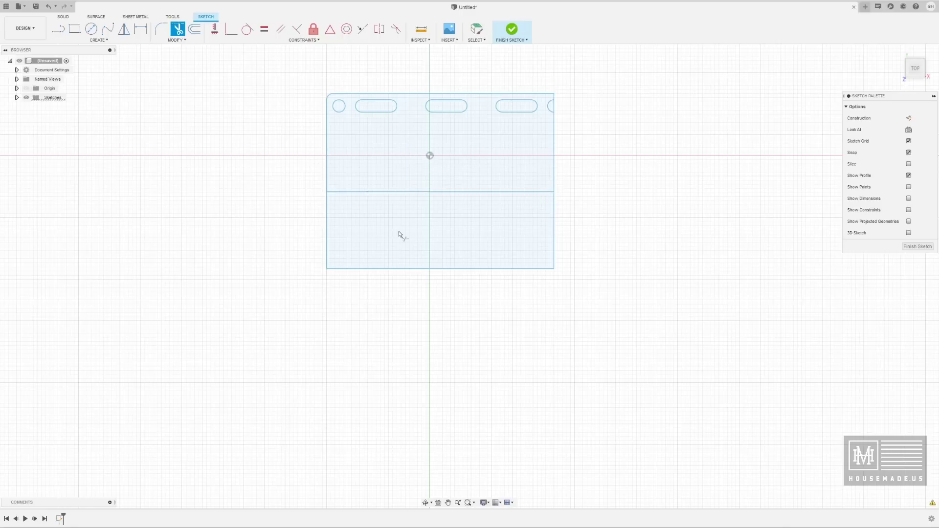
{"action": "left_click", "coordinate": [394, 269]}
{"action": "left_click", "coordinate": [327, 236]}
{"action": "left_click", "coordinate": [554, 234]}
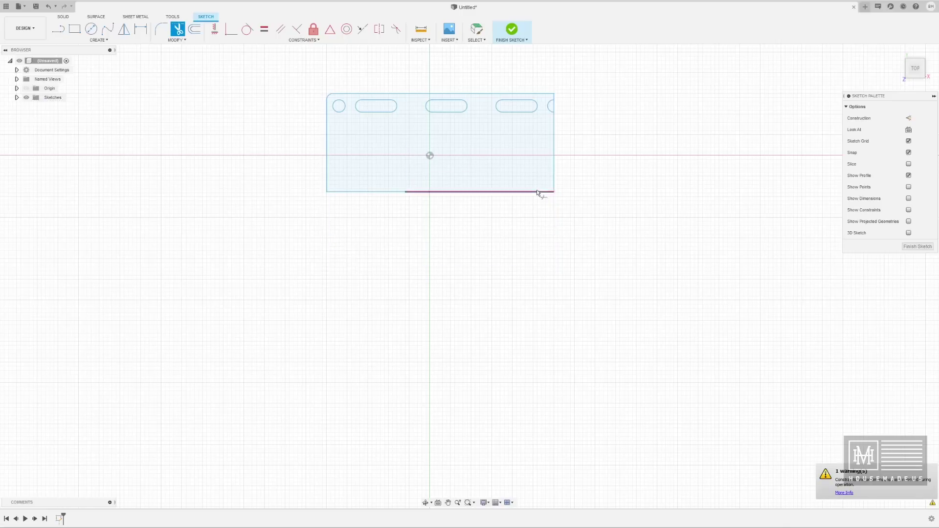
{"action": "left_click", "coordinate": [395, 192]}
{"action": "left_click", "coordinate": [416, 193]}
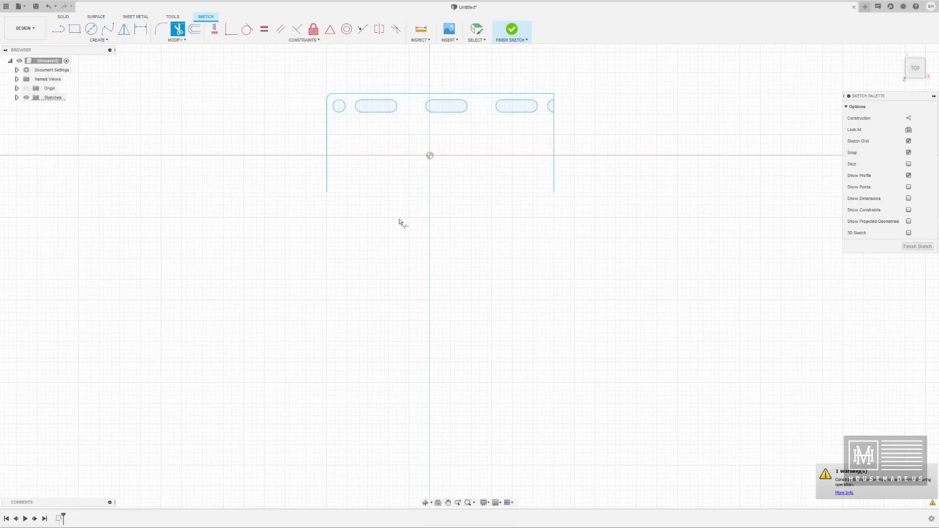
Close the shortened outline with one horizontal line joining the lower ends of the two side edges
{"action": "key", "text": "l"}
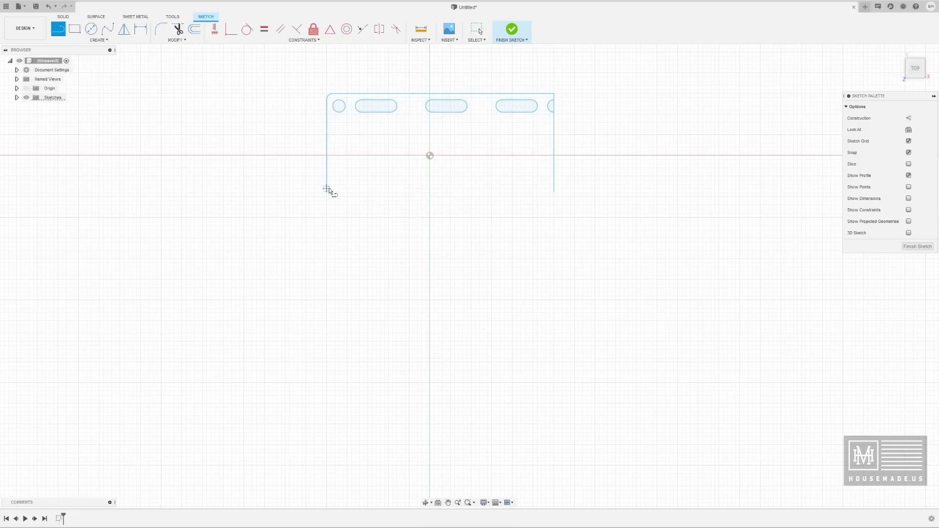
{"action": "left_click", "coordinate": [327, 192]}
{"action": "left_click", "coordinate": [554, 192]}
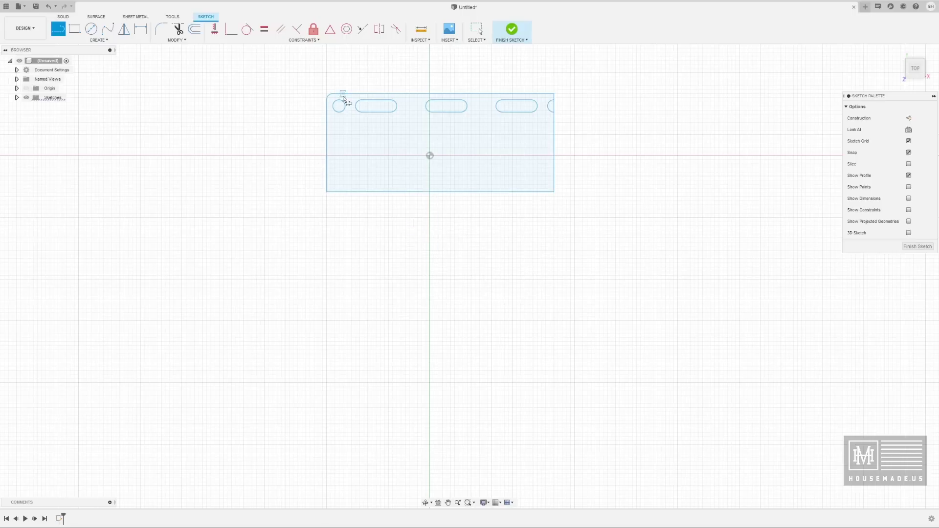
Mirror the holes, slots, rounded corner, and the top and side edges about the new bottom line
{"action": "left_click", "coordinate": [125, 29]}
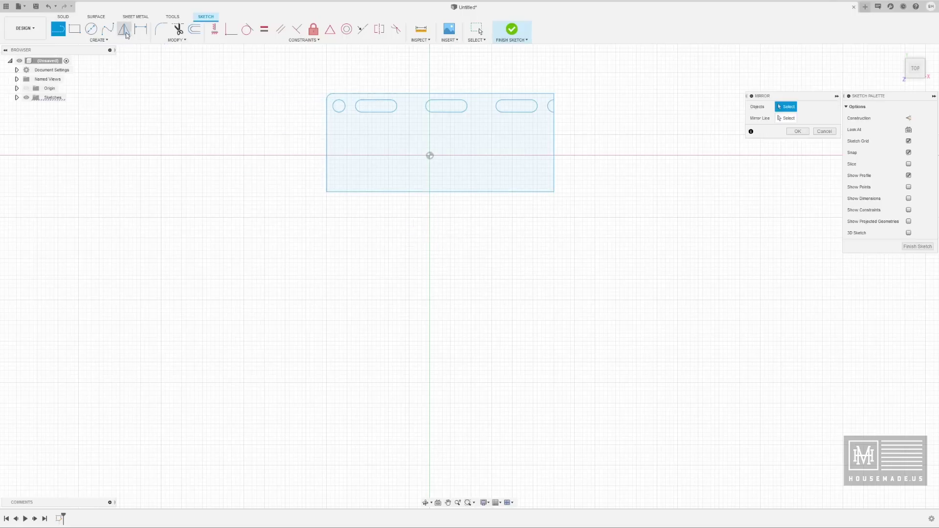
{"action": "mouse_move", "coordinate": [304, 70]}
{"action": "left_mouse_down"}
{"action": "mouse_move", "coordinate": [342, 107]}
{"action": "mouse_move", "coordinate": [612, 165]}
{"action": "left_mouse_up"}
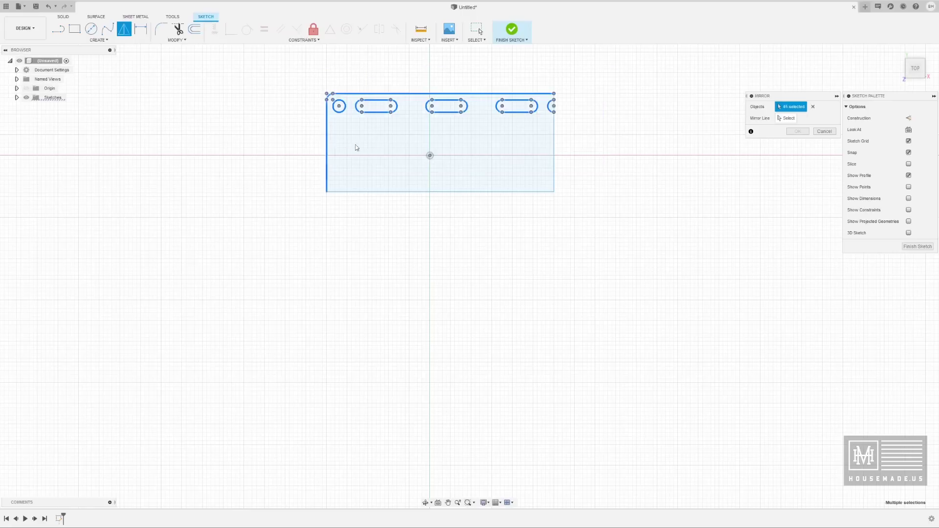
{"action": "left_click", "coordinate": [554, 150]}
{"action": "left_click", "coordinate": [813, 107]}
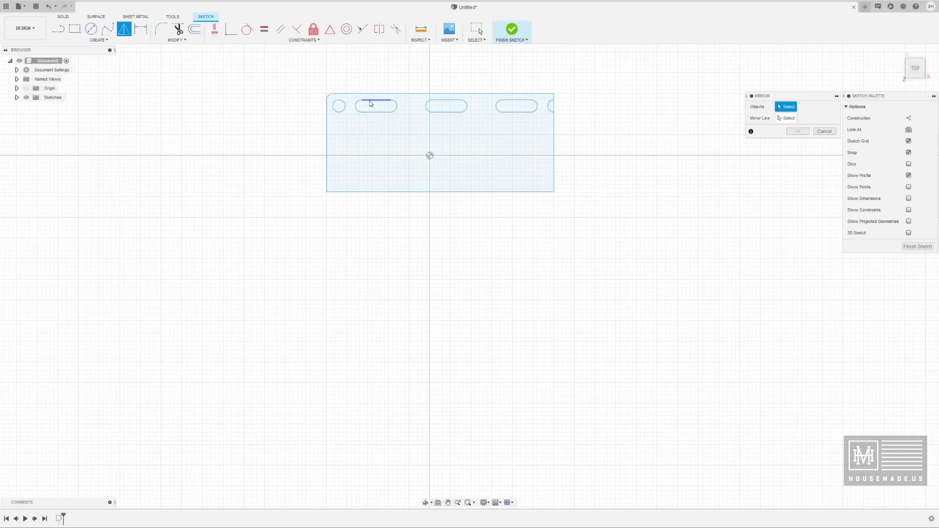
{"action": "mouse_move", "coordinate": [289, 71]}
{"action": "left_mouse_down"}
{"action": "mouse_move", "coordinate": [666, 194]}
{"action": "mouse_move", "coordinate": [664, 185]}
{"action": "left_mouse_up"}
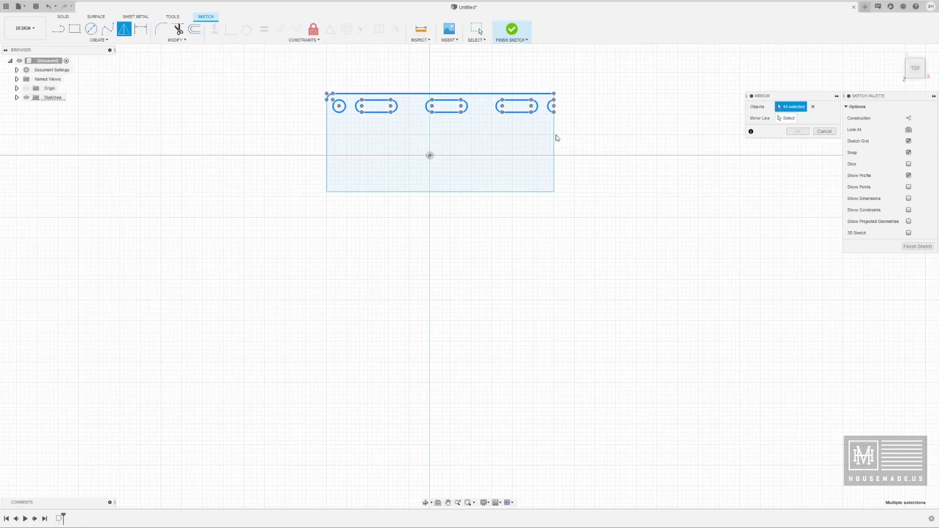
{"action": "left_click", "coordinate": [328, 140]}
{"action": "left_click", "coordinate": [553, 152]}
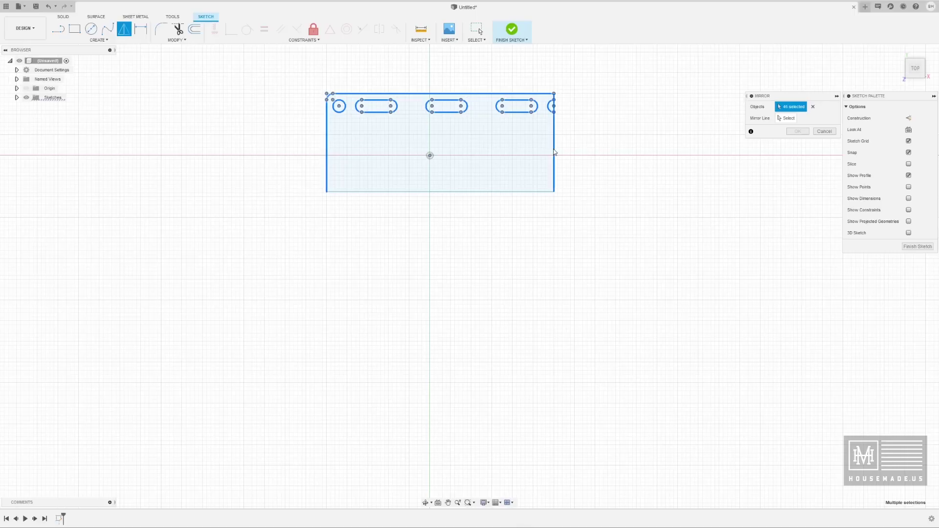
{"action": "left_click", "coordinate": [790, 119]}
{"action": "left_click", "coordinate": [502, 192]}
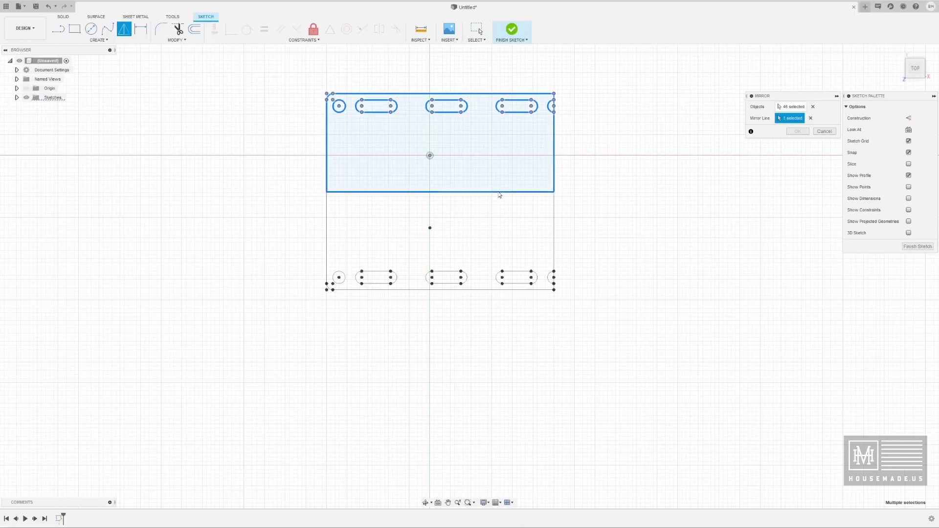
{"action": "left_click", "coordinate": [798, 131]}
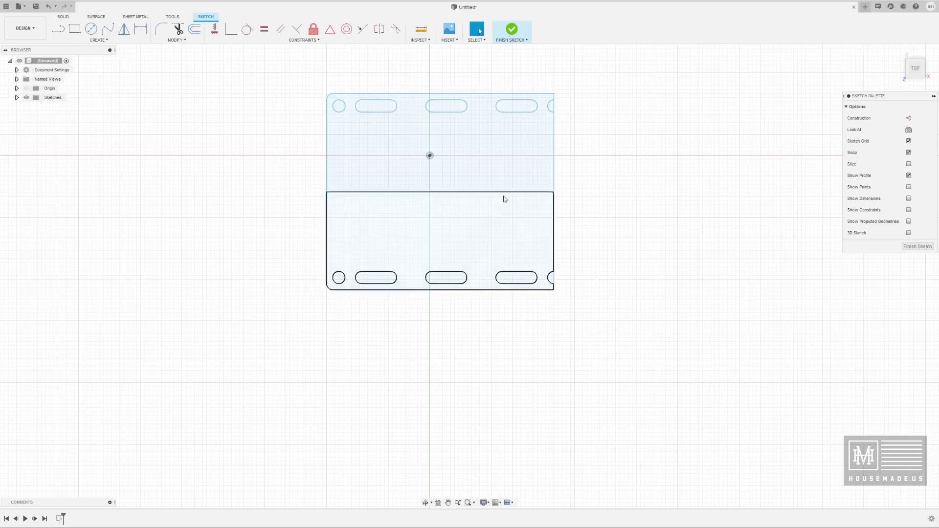
Trim away the shared middle line and both halves of the plate's left and right side edges
{"action": "key", "text": "t"}
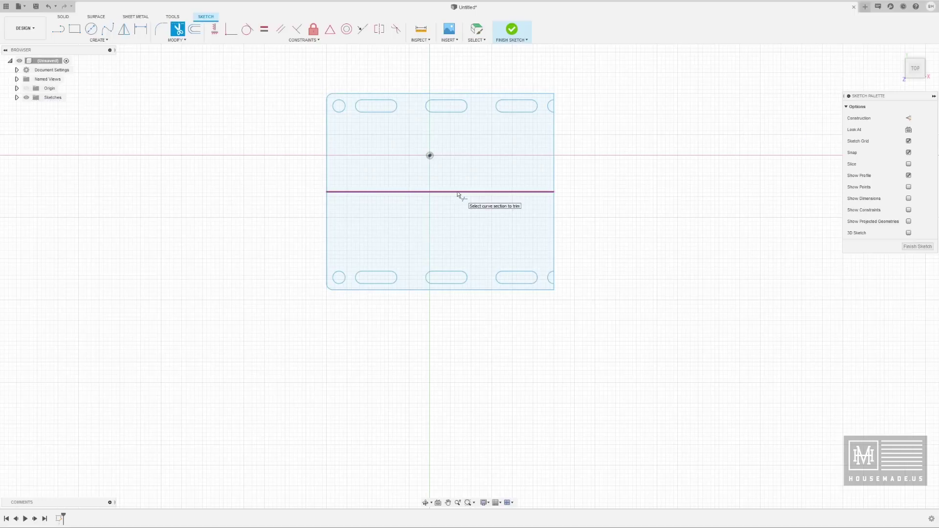
{"action": "left_click", "coordinate": [459, 193]}
{"action": "left_click", "coordinate": [554, 182]}
{"action": "left_click", "coordinate": [554, 217]}
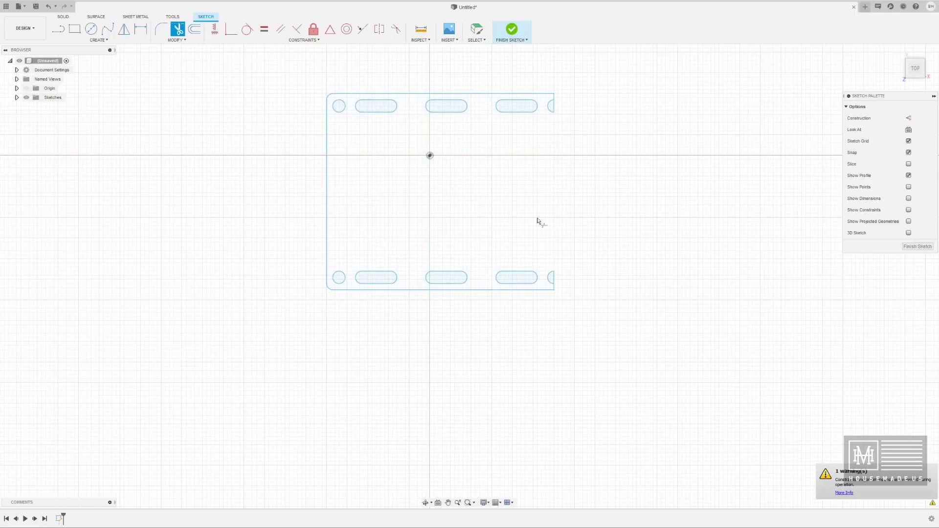
{"action": "left_click", "coordinate": [327, 212]}
{"action": "left_click", "coordinate": [328, 191]}
Draw one continuous line between the left rounded corners and another between the half circles on the right edge
{"action": "key", "text": "l"}
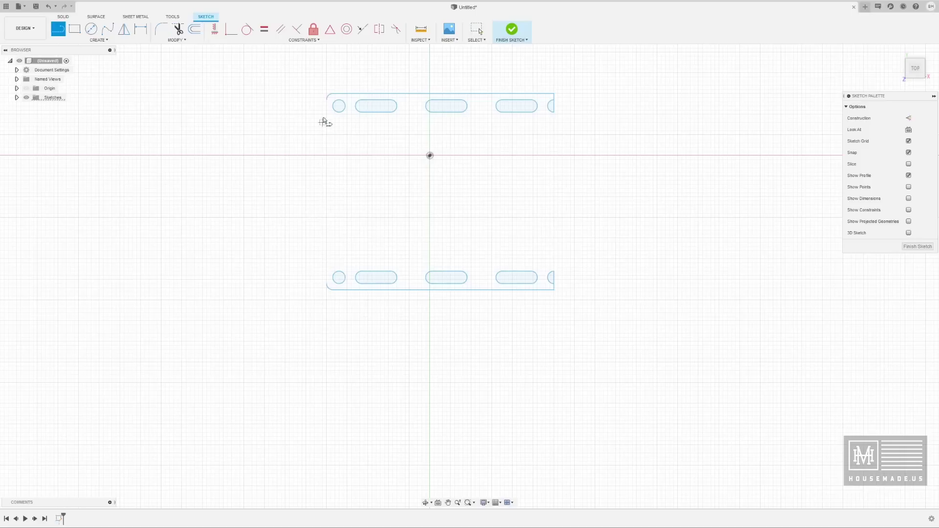
{"action": "left_click", "coordinate": [327, 99]}
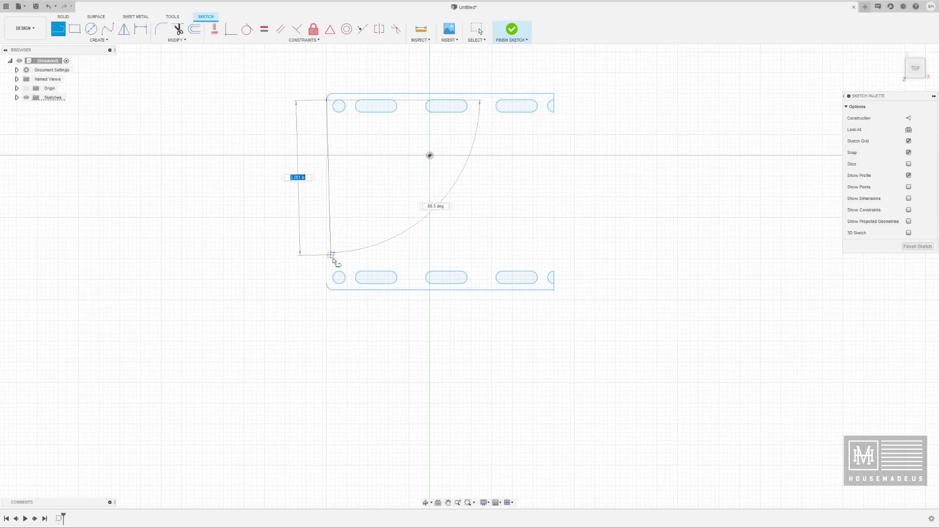
{"action": "double_click", "coordinate": [327, 284]}
{"action": "left_click", "coordinate": [553, 113]}
{"action": "double_click", "coordinate": [553, 271]}
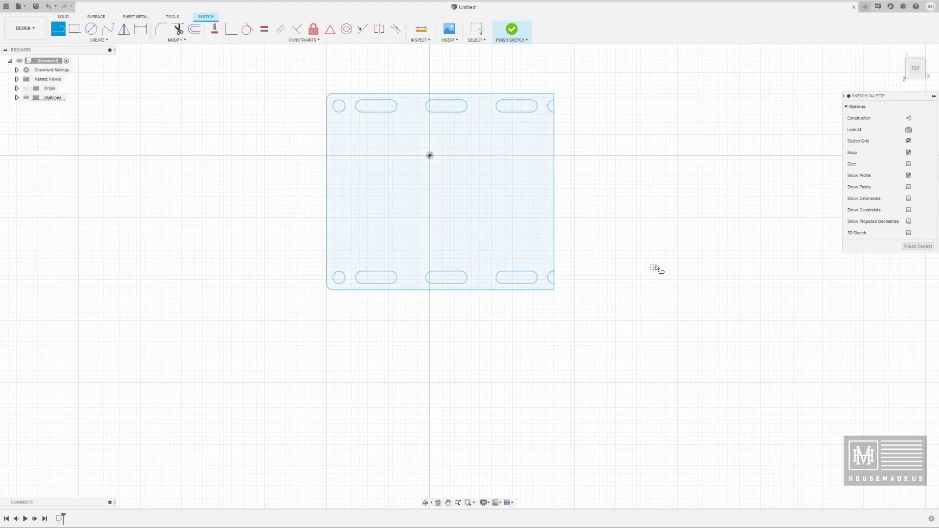
{"action": "key", "text": "Escape"}
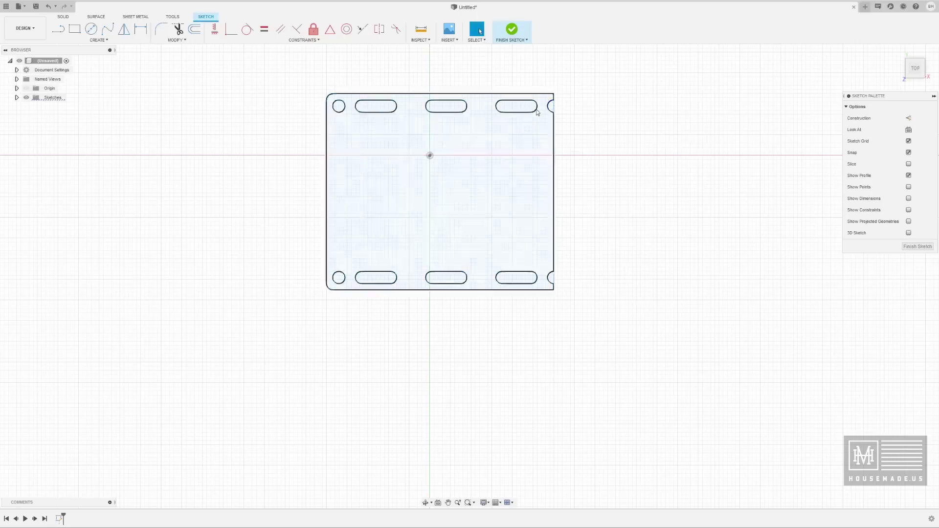
Trim the right edge's upper and middle segments and redraw the edge as one line from the lower to the upper right corner
{"action": "left_click", "coordinate": [401, 127]}
{"action": "key", "text": "t"}
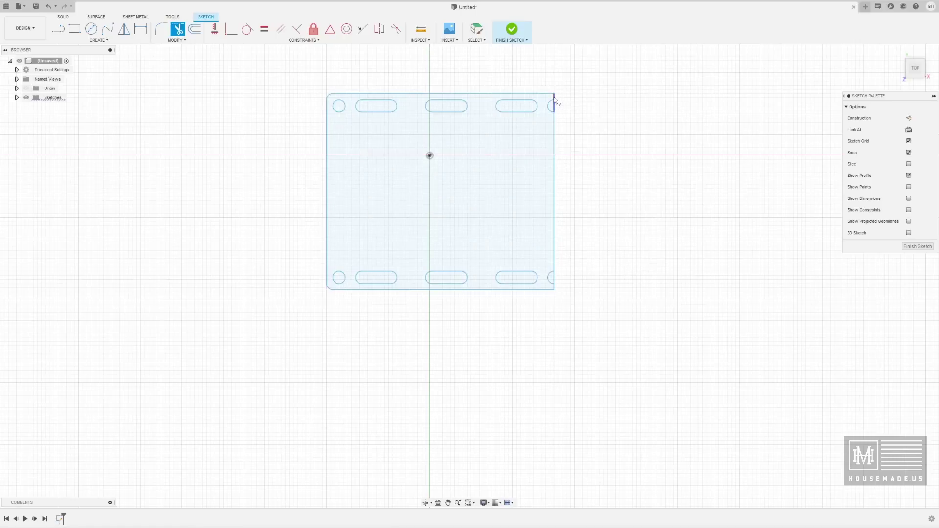
{"action": "left_click", "coordinate": [555, 102]}
{"action": "left_click", "coordinate": [555, 139]}
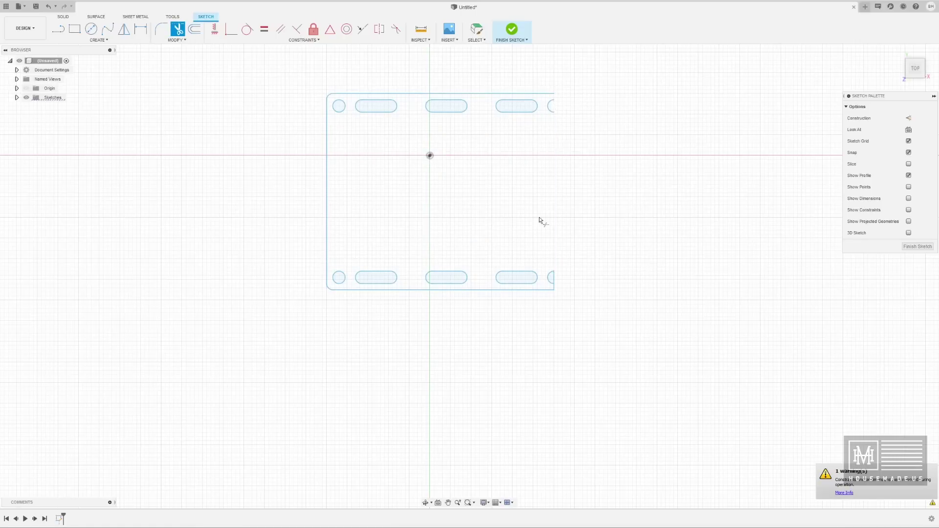
{"action": "key", "text": "l"}
{"action": "left_click", "coordinate": [554, 290]}
{"action": "left_click", "coordinate": [555, 94]}
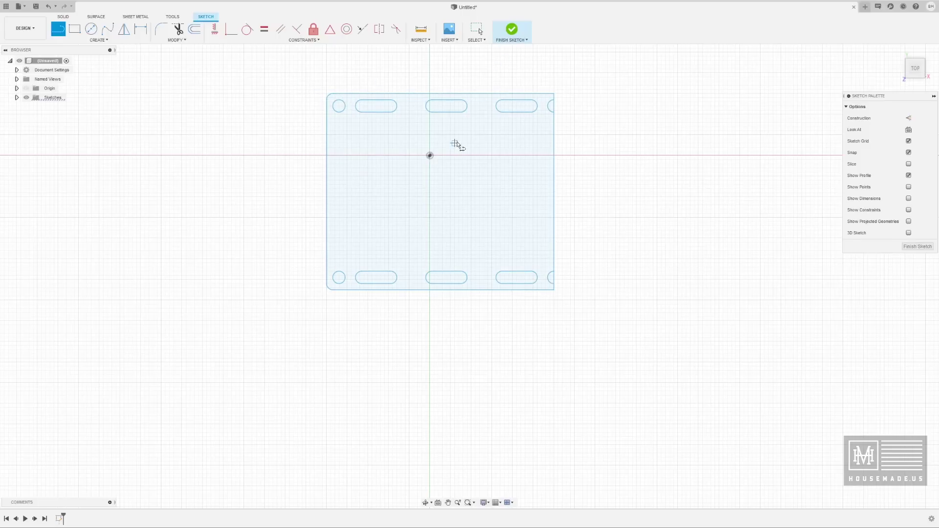
Mirror the holes, slots, half circles, rounded corners, left edge, and top and bottom edges about the plate's right edge line
{"action": "left_click", "coordinate": [125, 30]}
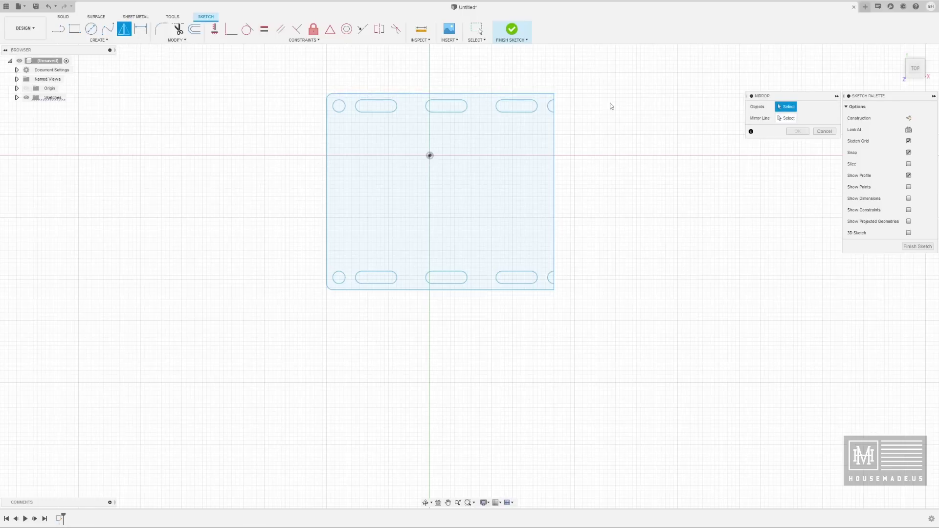
{"action": "mouse_move", "coordinate": [300, 72]}
{"action": "left_mouse_down"}
{"action": "mouse_move", "coordinate": [413, 205]}
{"action": "mouse_move", "coordinate": [546, 329]}
{"action": "left_mouse_up"}
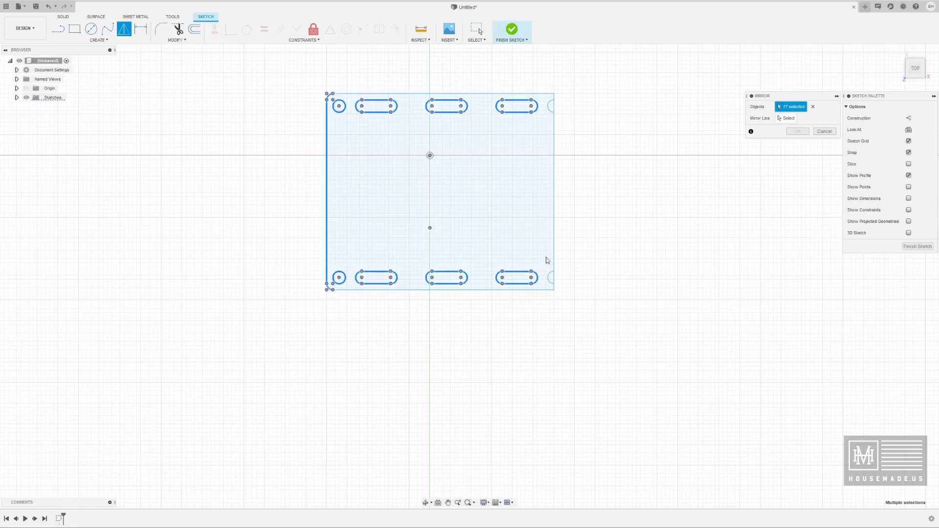
{"action": "left_click", "coordinate": [511, 93]}
{"action": "left_click", "coordinate": [528, 290]}
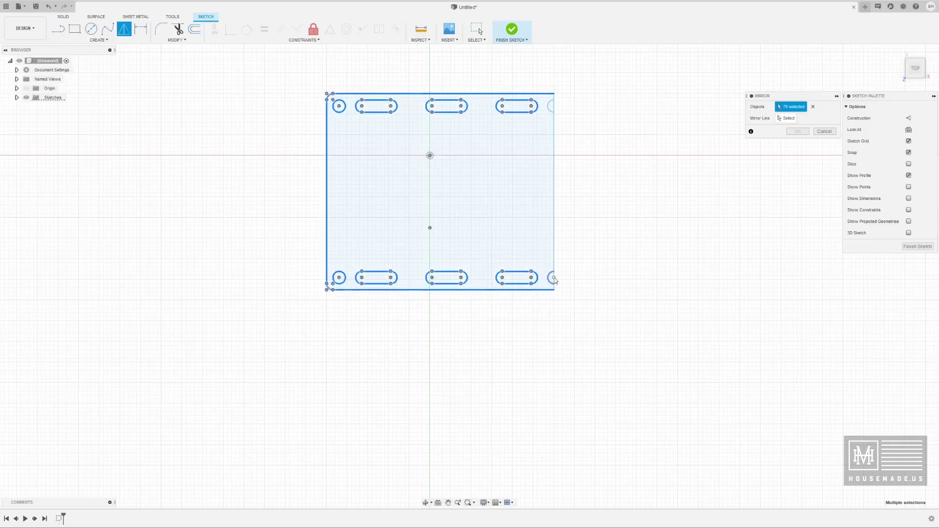
{"action": "left_click", "coordinate": [548, 108]}
{"action": "left_click", "coordinate": [792, 121]}
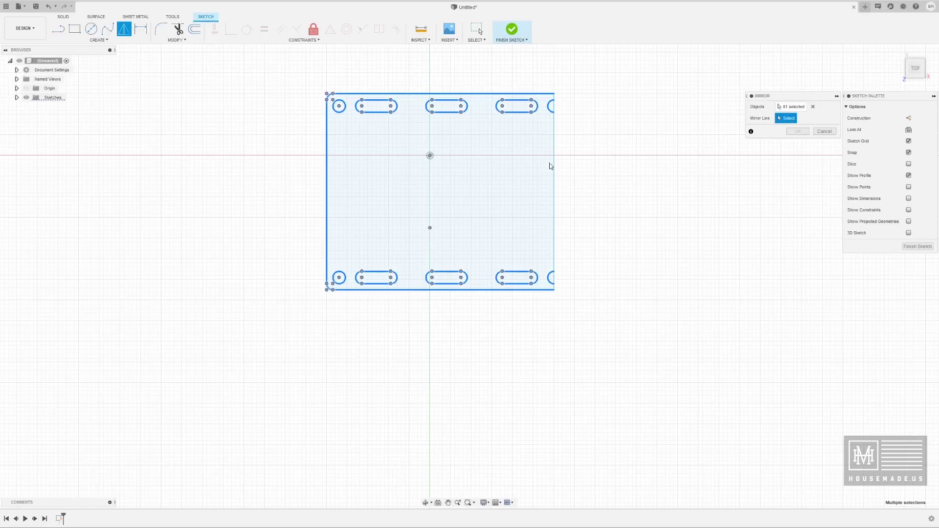
{"action": "left_click", "coordinate": [554, 171]}
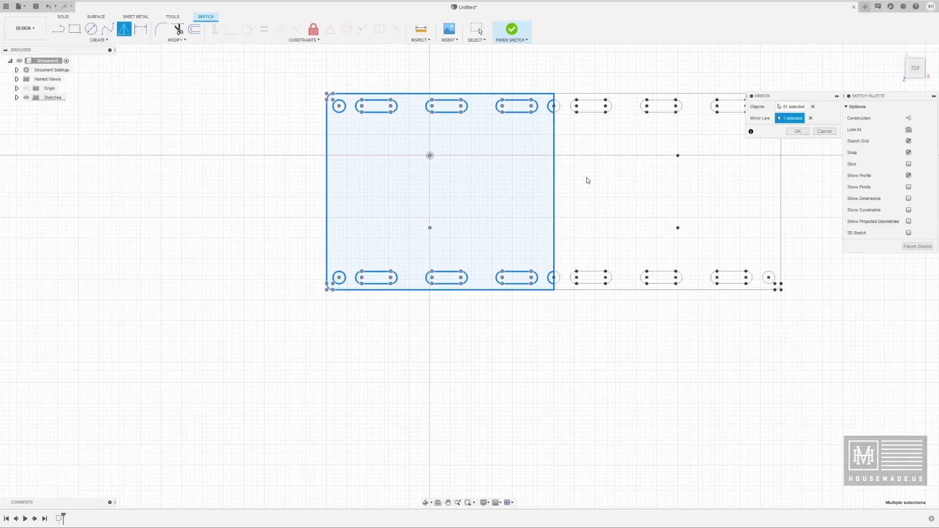
{"action": "left_click", "coordinate": [797, 131]}
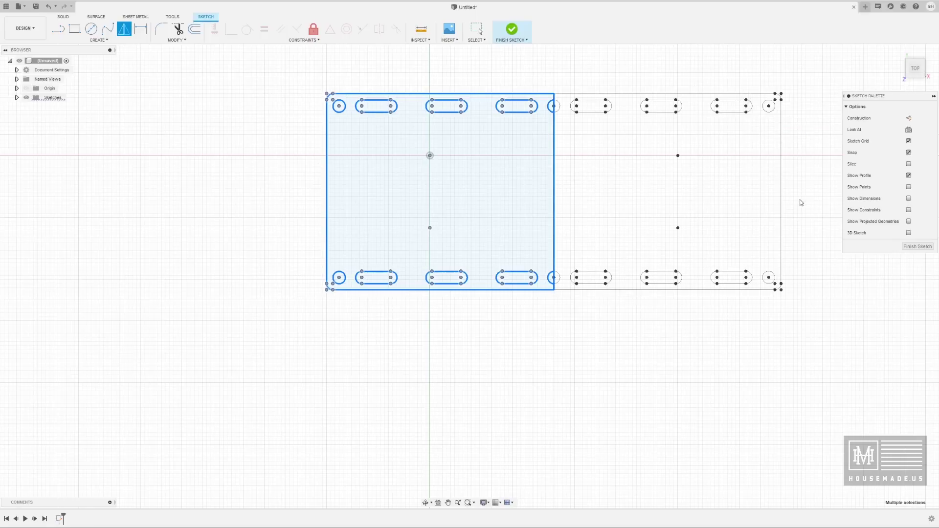
Trim away the vertical line between the two plate halves, including its pieces through the middle holes
{"action": "mouse_move", "coordinate": [800, 201]}
{"action": "middle_mouse_down"}
{"action": "mouse_move", "coordinate": [763, 209]}
{"action": "mouse_move", "coordinate": [709, 278]}
{"action": "middle_mouse_up"}
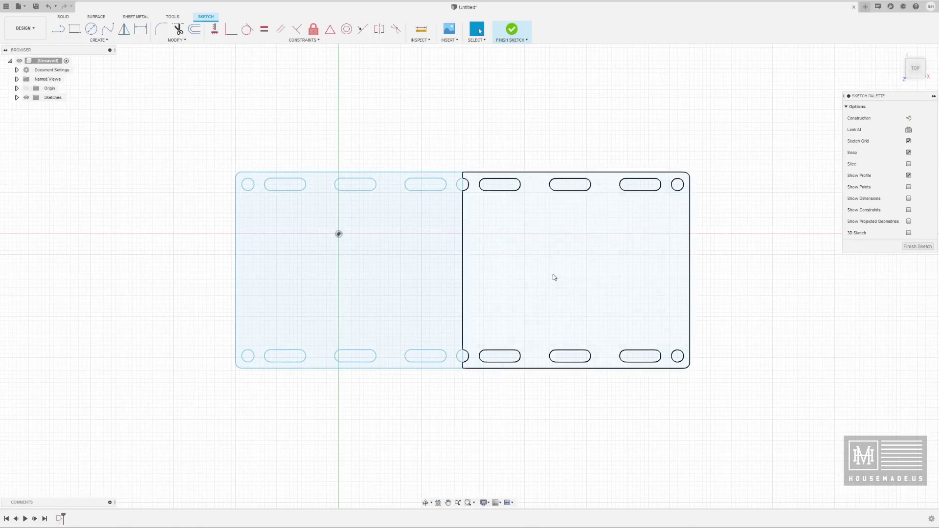
{"action": "key", "text": "t"}
{"action": "left_click", "coordinate": [462, 203]}
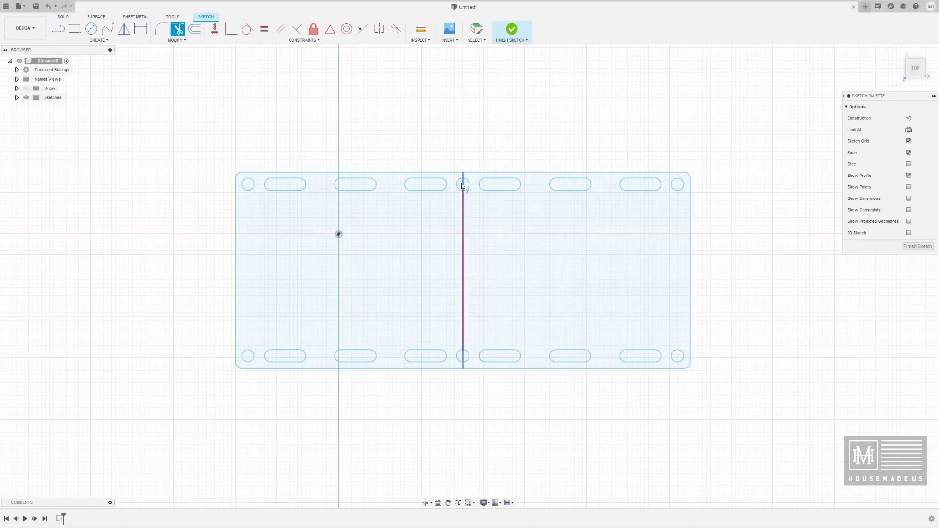
{"action": "left_click", "coordinate": [464, 185]}
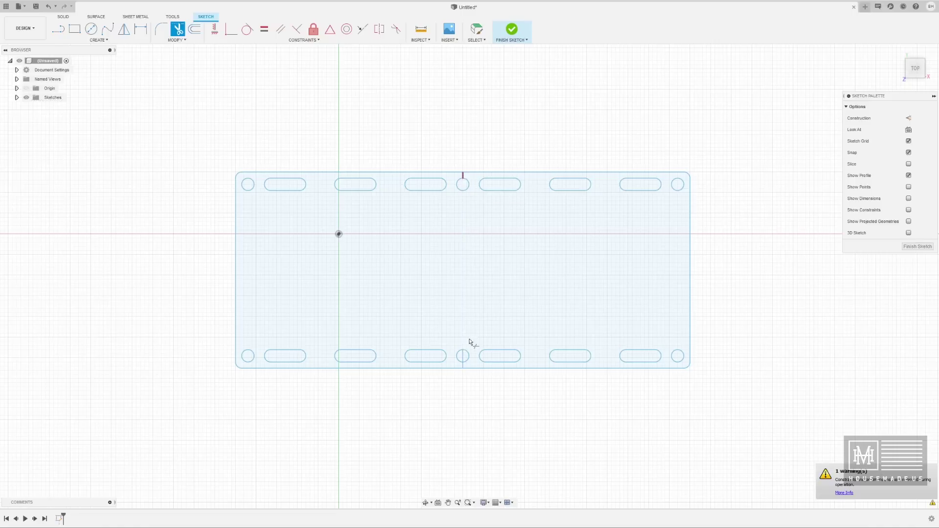
{"action": "left_click", "coordinate": [464, 358]}
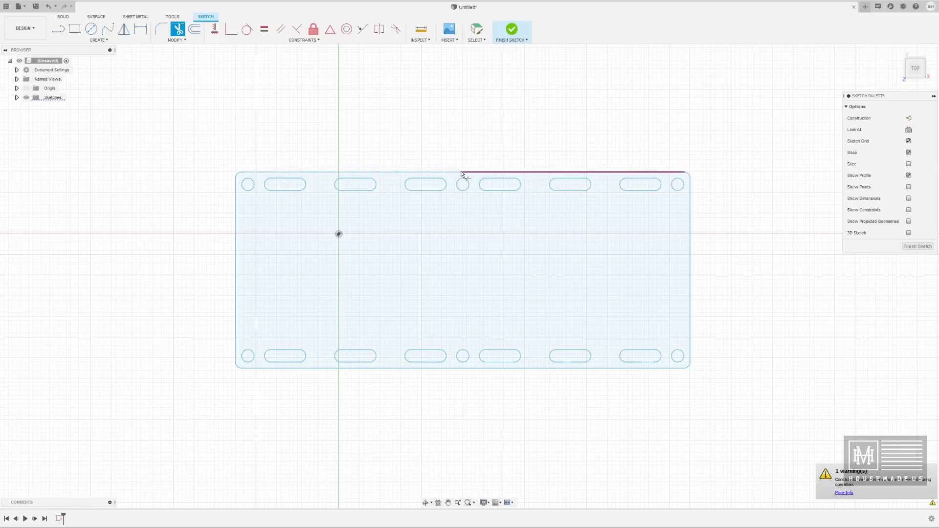
{"action": "key", "text": "Escape"}
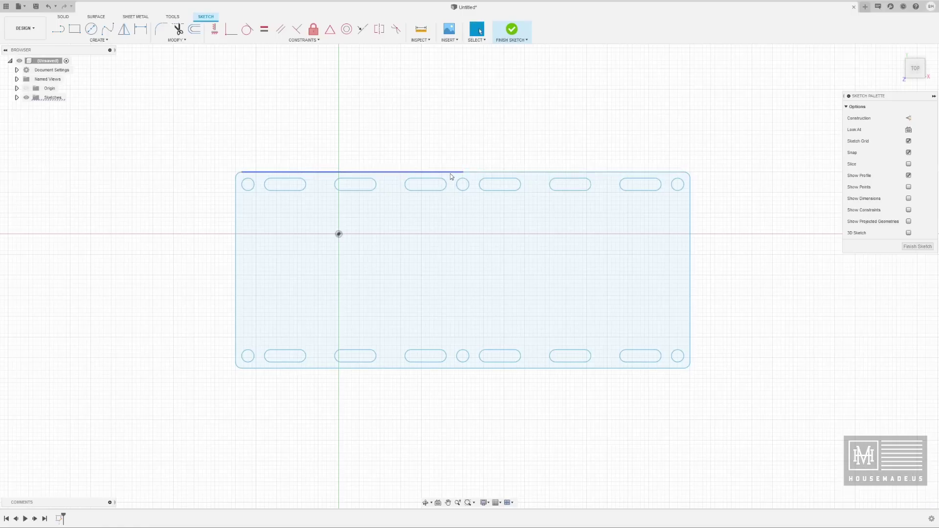
{"action": "left_click", "coordinate": [450, 172]}
{"action": "left_click", "coordinate": [485, 172], "text": "shift"}
{"action": "right_click", "coordinate": [485, 175]}
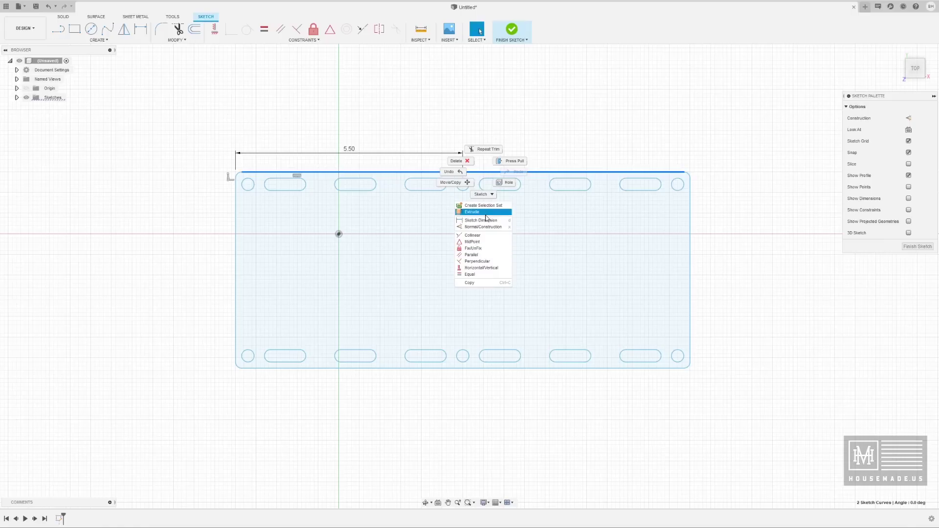
{"action": "left_click", "coordinate": [399, 133]}
{"action": "left_click", "coordinate": [522, 123]}
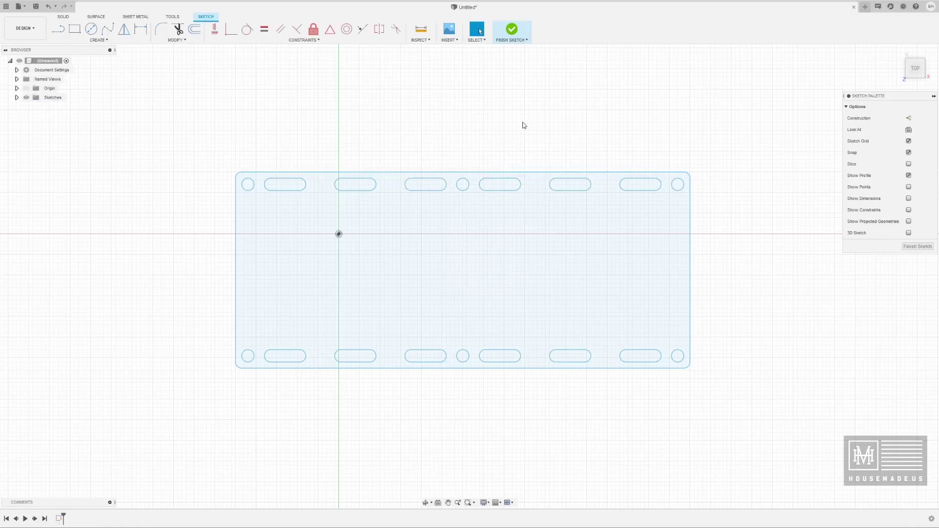
Trim away both halves of the plate's top edge and both halves of its bottom edge
{"action": "key", "text": "t"}
{"action": "left_click", "coordinate": [386, 173]}
{"action": "left_click", "coordinate": [478, 173]}
{"action": "left_click", "coordinate": [484, 369]}
{"action": "left_click", "coordinate": [437, 368]}
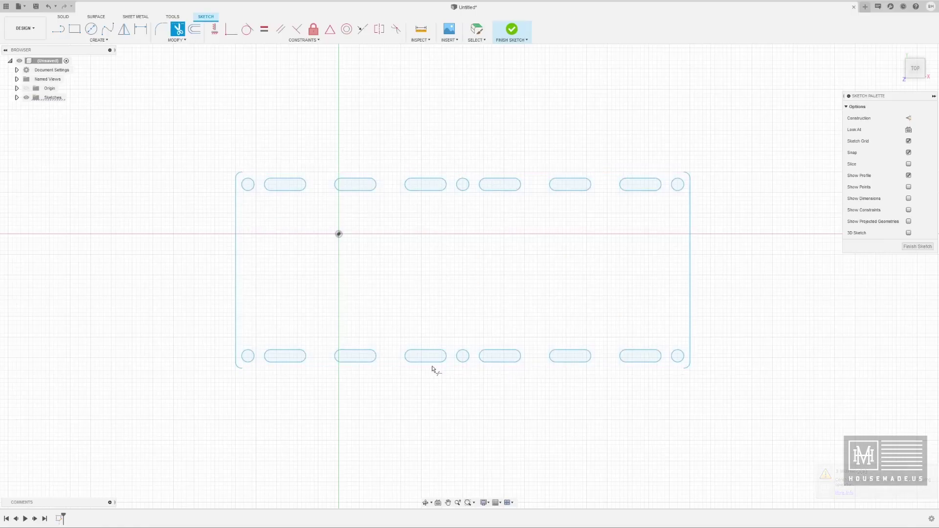
Draw one continuous line between the rounded corners along the plate's top edge and another along its bottom edge
{"action": "key", "text": "l"}
{"action": "left_click", "coordinate": [242, 171]}
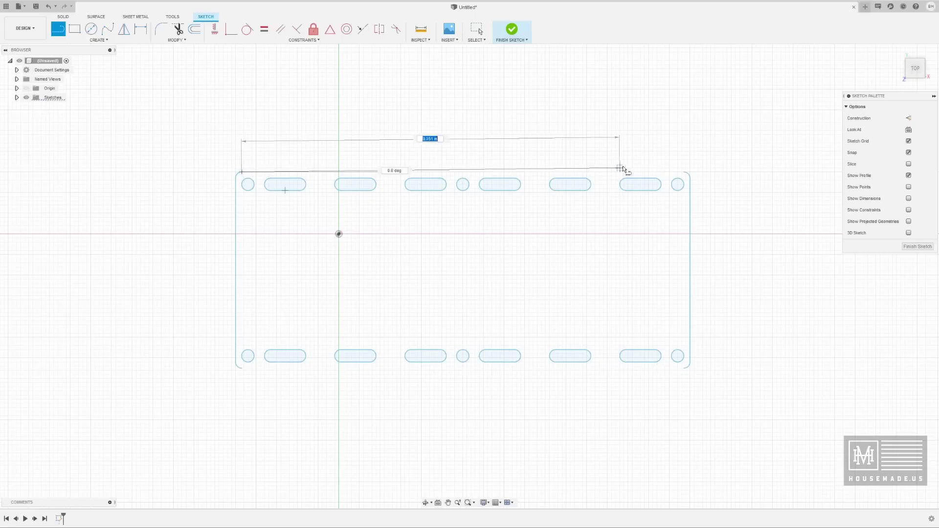
{"action": "left_click", "coordinate": [675, 173]}
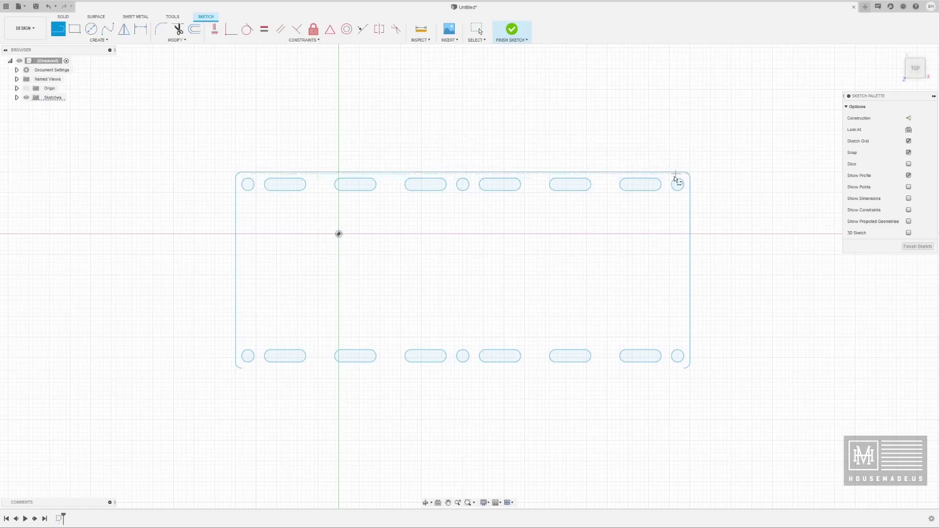
{"action": "left_click", "coordinate": [684, 370]}
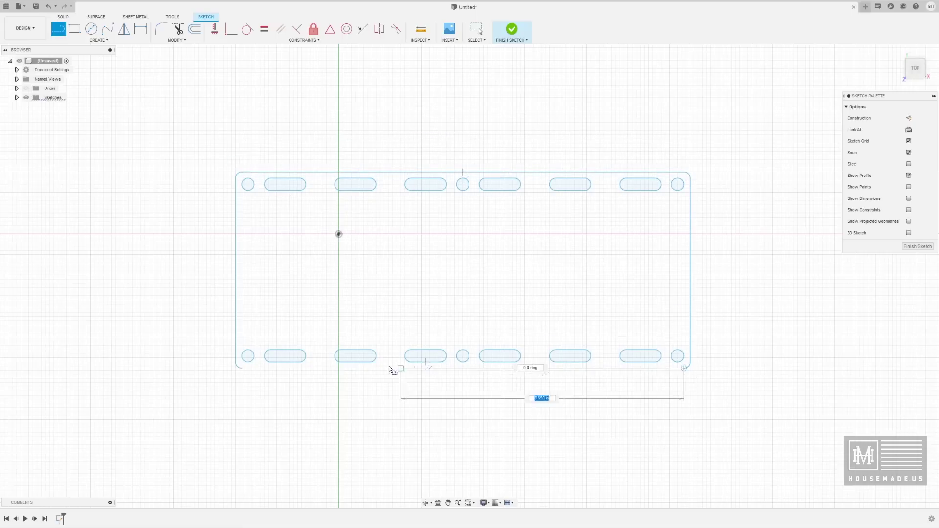
{"action": "left_click", "coordinate": [244, 368]}
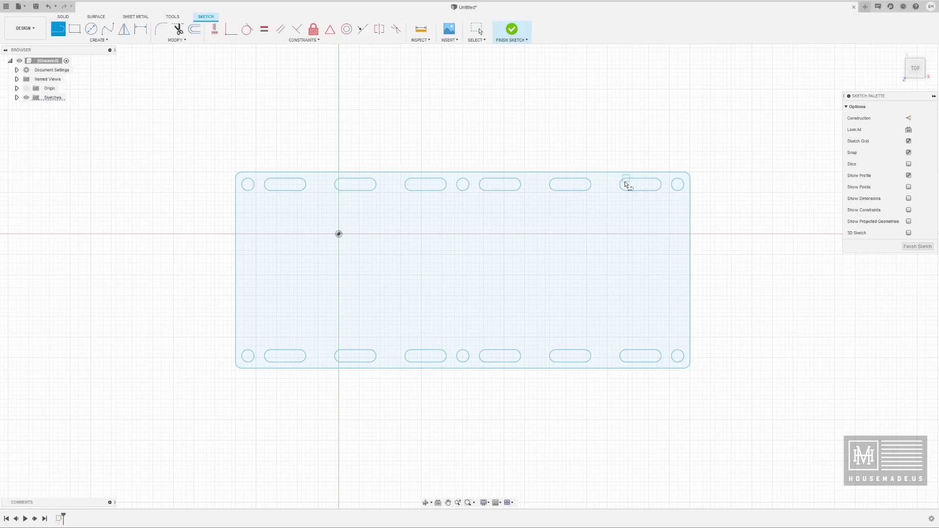
Finish the sketch and select the plate profile to check it
{"action": "left_click", "coordinate": [512, 31]}
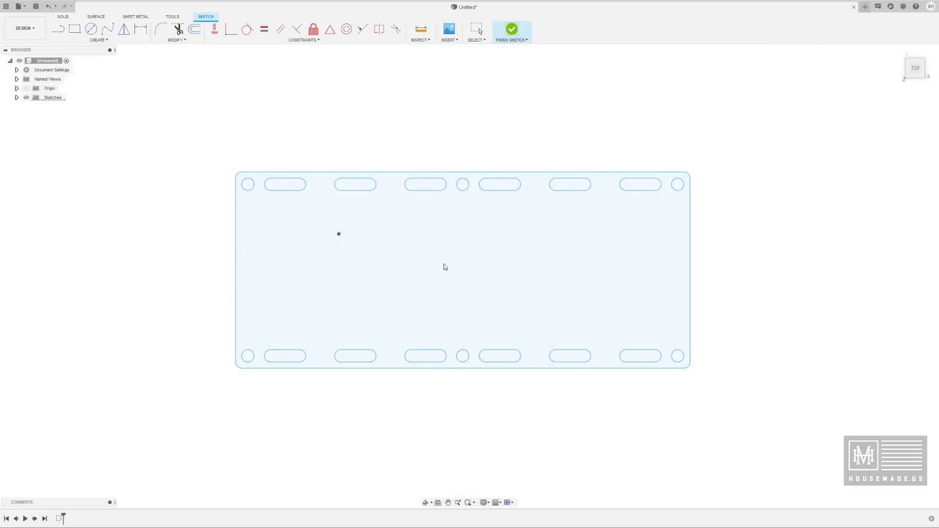
{"action": "left_click", "coordinate": [615, 334]}
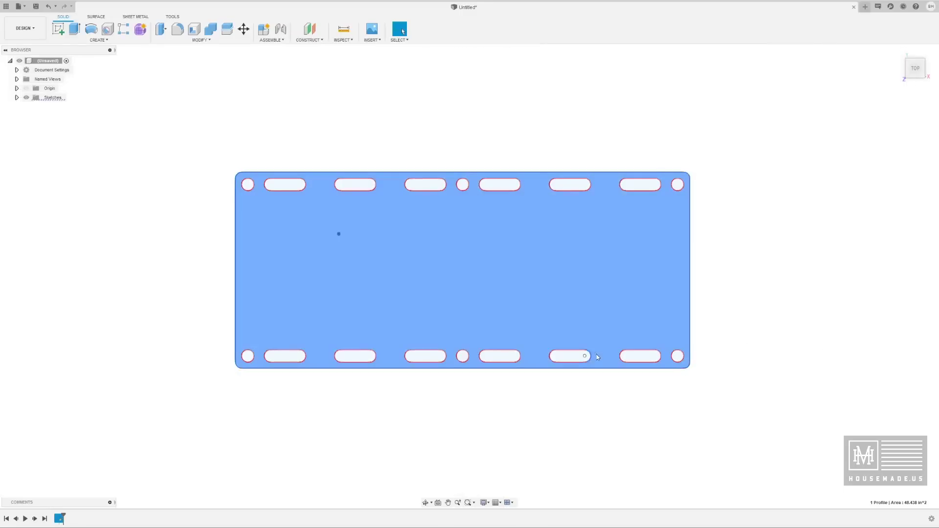
{"action": "mouse_move", "coordinate": [591, 381]}
{"action": "left_mouse_down"}
{"action": "mouse_move", "coordinate": [589, 358]}
{"action": "mouse_move", "coordinate": [612, 325]}
{"action": "mouse_move", "coordinate": [627, 327]}
{"action": "mouse_move", "coordinate": [592, 342]}
{"action": "mouse_move", "coordinate": [591, 372]}
{"action": "left_mouse_up"}
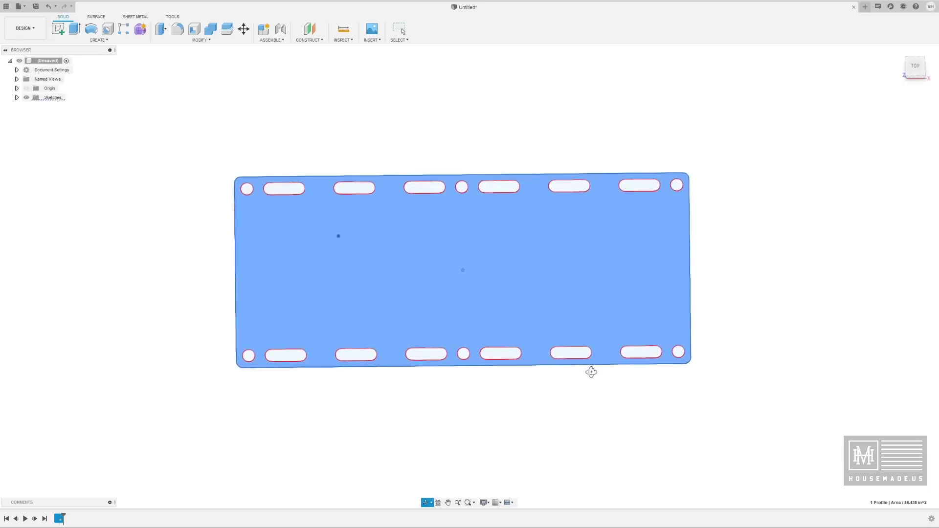
{"action": "key", "text": "Escape"}
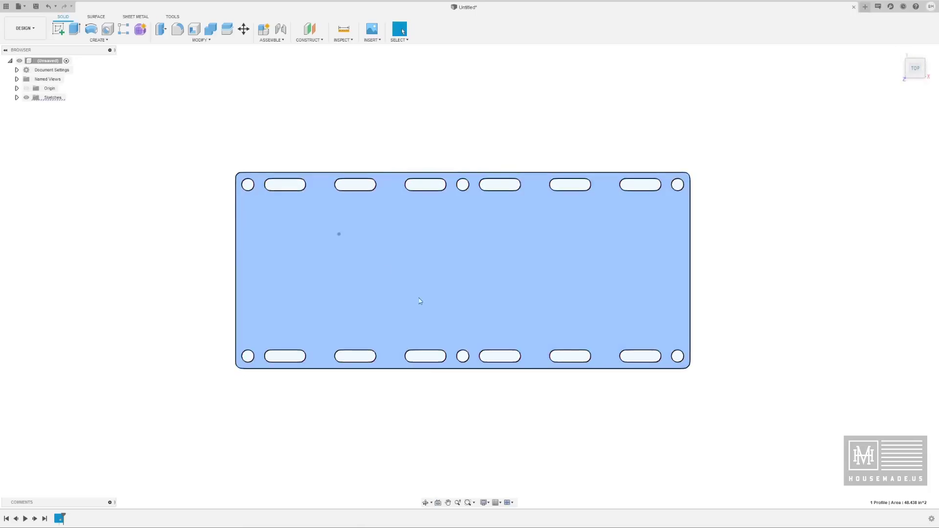
Rename the plate's sketch as "Annealing Plate"
{"action": "left_click", "coordinate": [20, 97]}
{"action": "left_click", "coordinate": [17, 97]}
{"action": "double_click", "coordinate": [59, 107]}
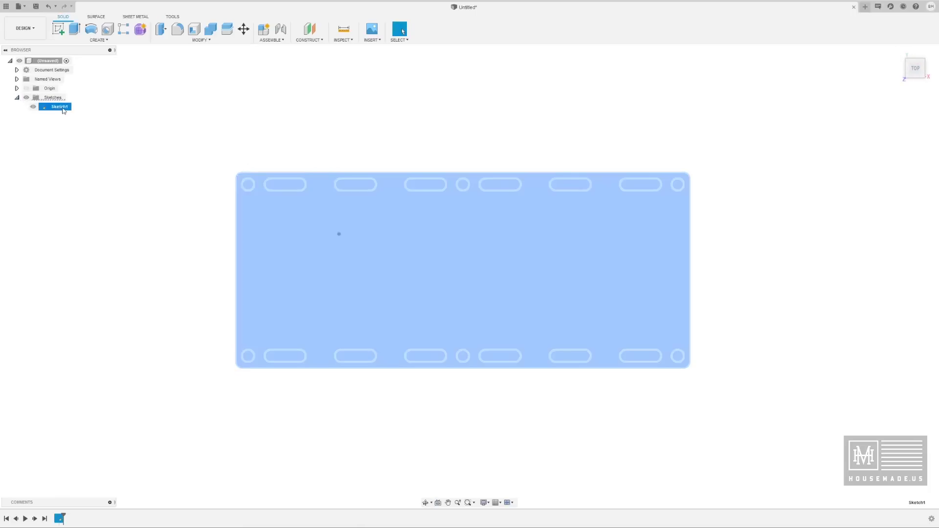
{"action": "type", "text": "Annealing Plate"}
{"action": "key", "text": "Return"}
{"action": "double_click", "coordinate": [68, 108]}
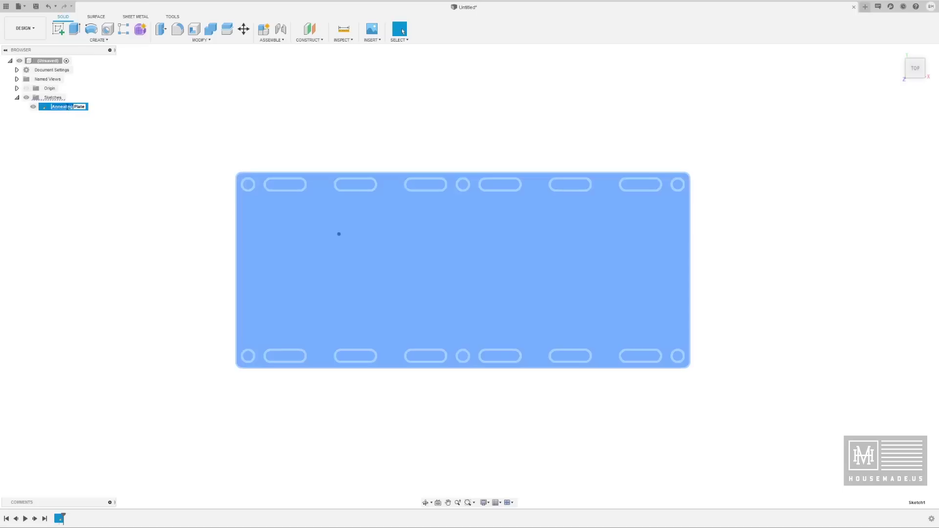
{"action": "left_click", "coordinate": [86, 107]}
{"action": "left_click", "coordinate": [122, 119]}
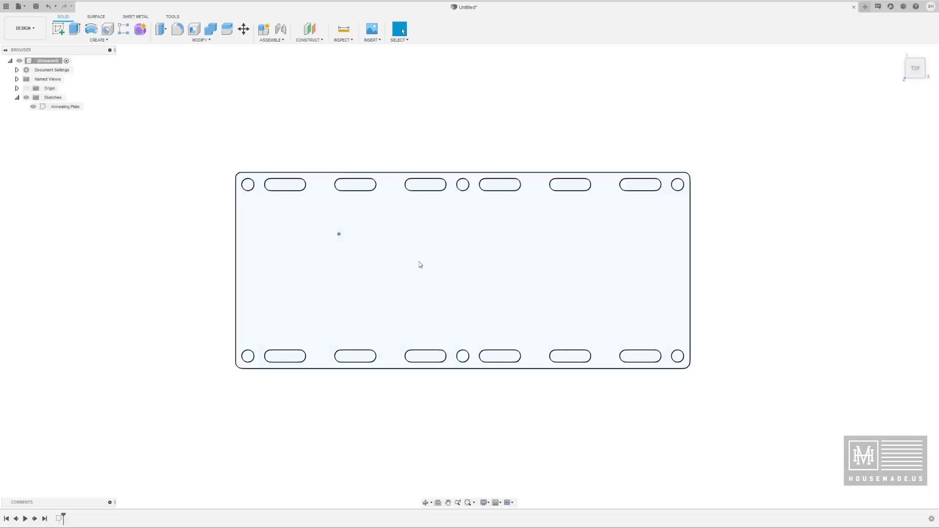
Extrude the plate profile, leaving out the holes and slots, as a new body
{"action": "left_click", "coordinate": [512, 278]}
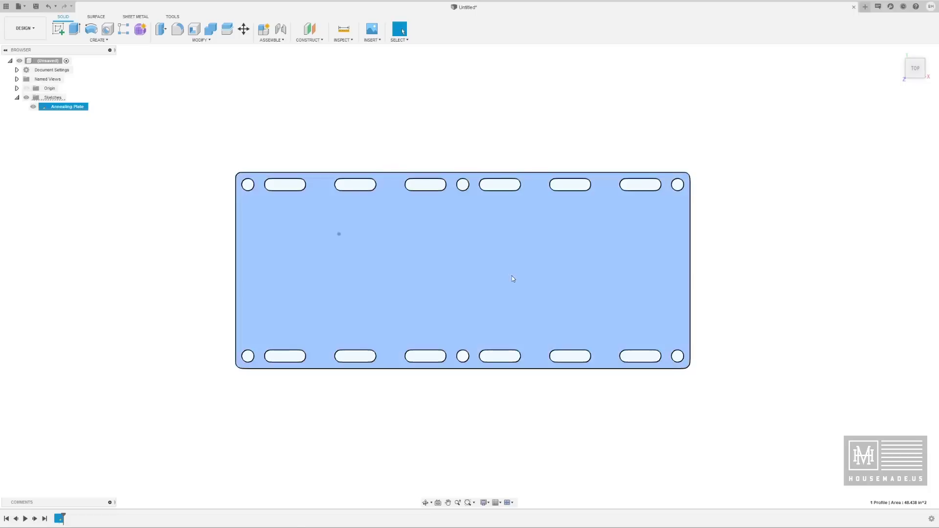
{"action": "right_click", "coordinate": [481, 253]}
{"action": "left_click", "coordinate": [476, 285]}
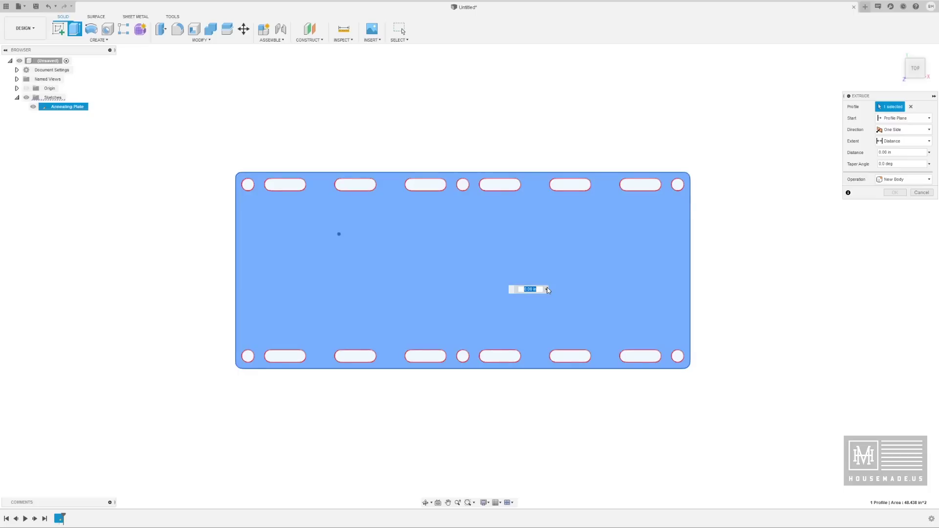
{"action": "key", "text": "BackSpace"}
{"action": "key", "text": "Return"}
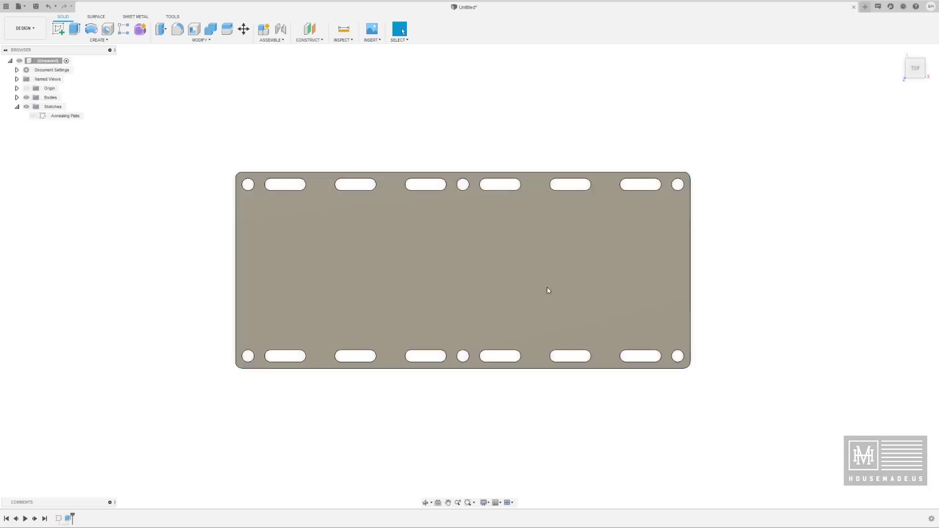
Rename the extruded plate body as "Annealing Plate #1" and return to the top view
{"action": "middle_click_drag", "start_coordinate": [466, 315], "coordinate": [470, 292], "text": "shift"}
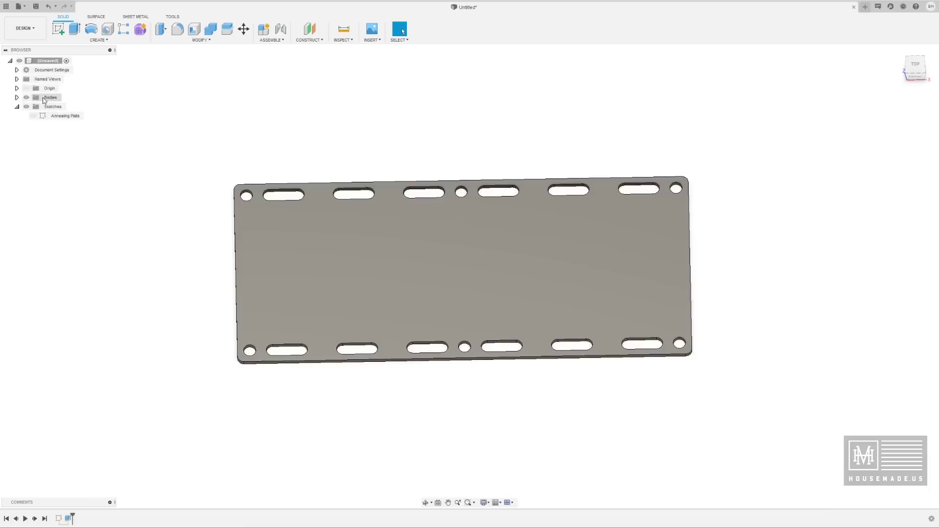
{"action": "left_click", "coordinate": [17, 98]}
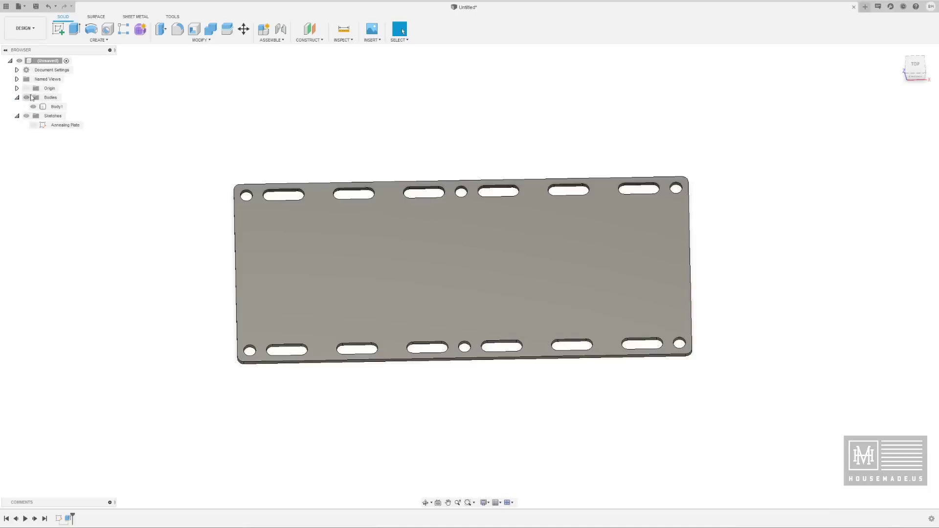
{"action": "left_click", "coordinate": [56, 107]}
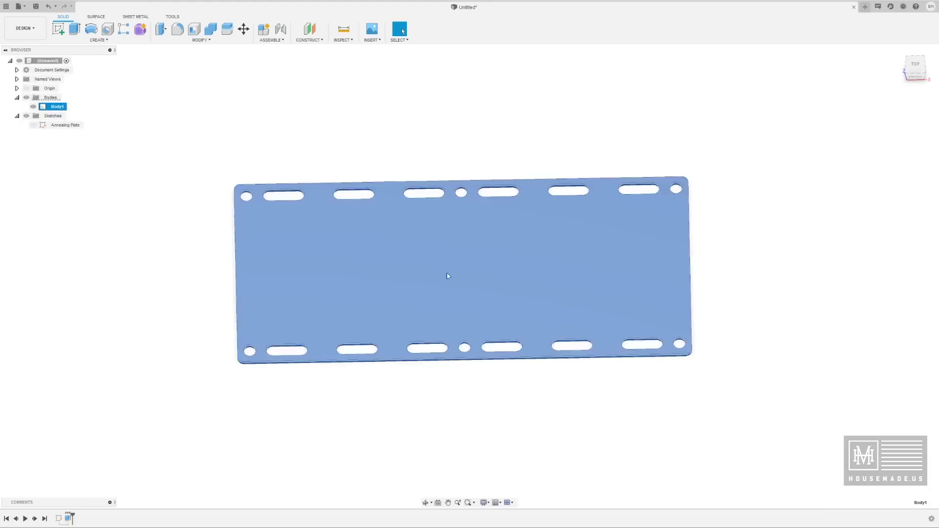
{"action": "double_click", "coordinate": [57, 107]}
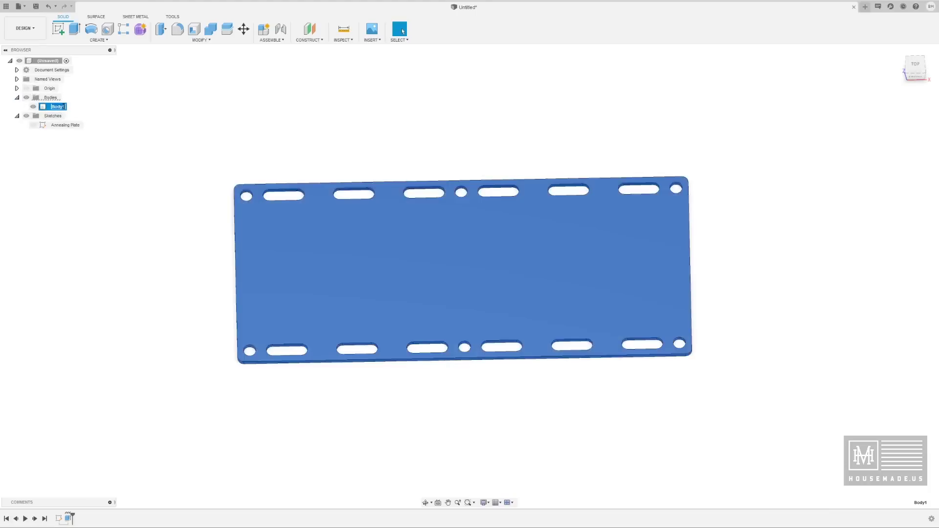
{"action": "type", "text": "Annealing Plate #1"}
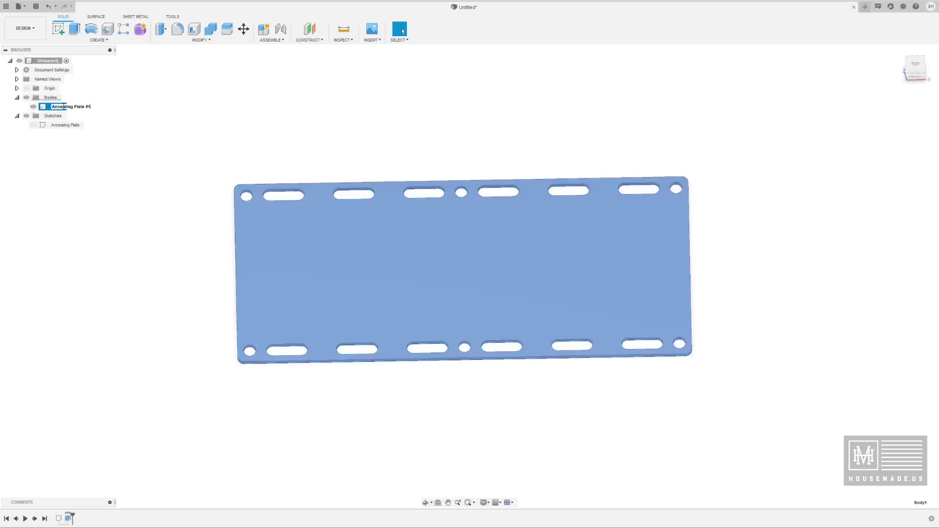
{"action": "key", "text": "Return"}
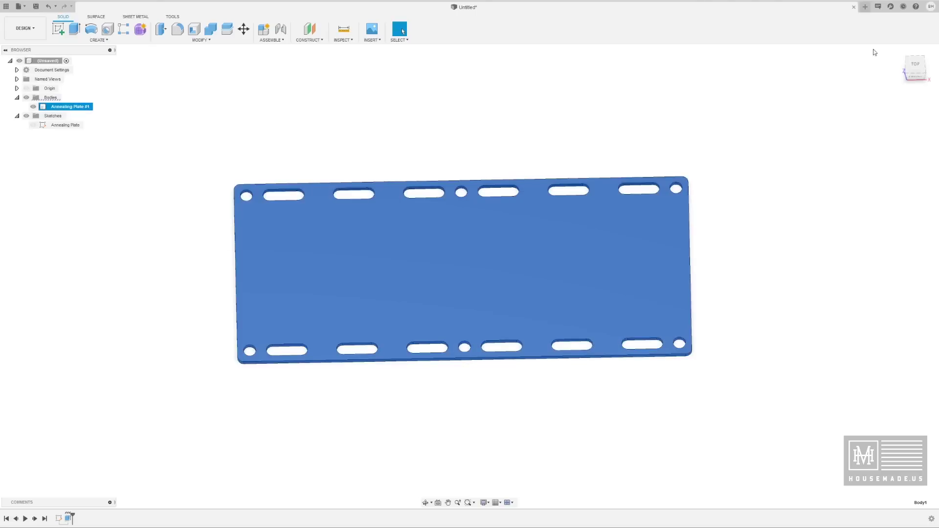
{"action": "left_click", "coordinate": [917, 66]}
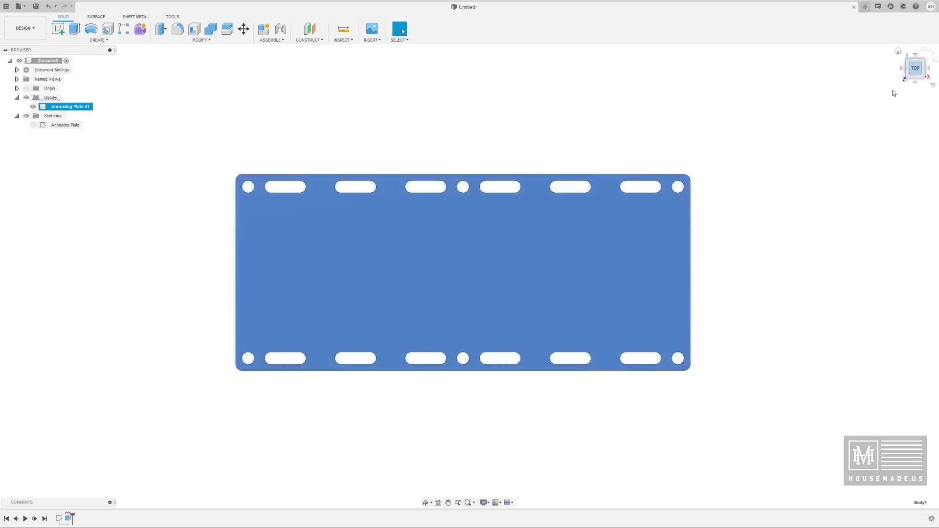
Hide the Annealing Plate #1 body and start a new sketch on the horizontal origin plane
{"action": "key", "text": "Escape"}
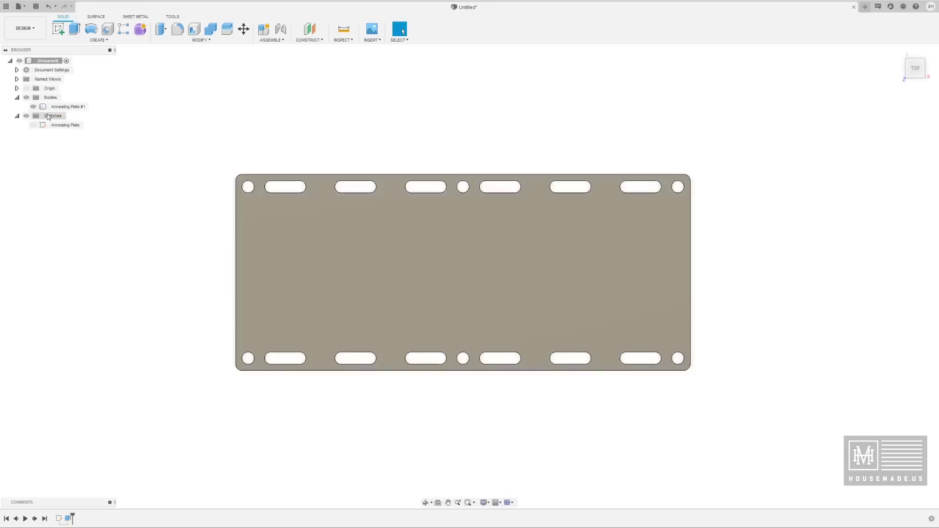
{"action": "left_click", "coordinate": [41, 118]}
{"action": "left_click", "coordinate": [88, 158]}
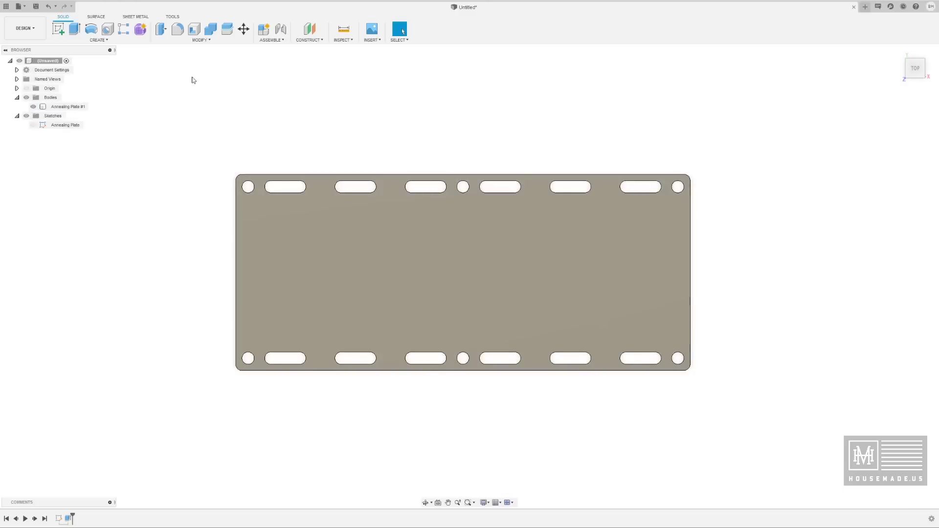
{"action": "left_click", "coordinate": [99, 40]}
{"action": "left_click", "coordinate": [86, 59]}
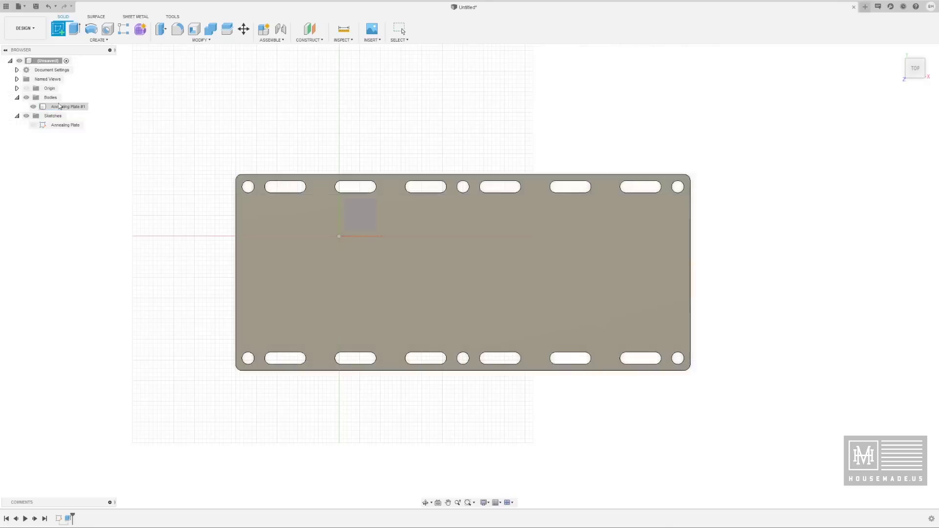
{"action": "left_click", "coordinate": [33, 106]}
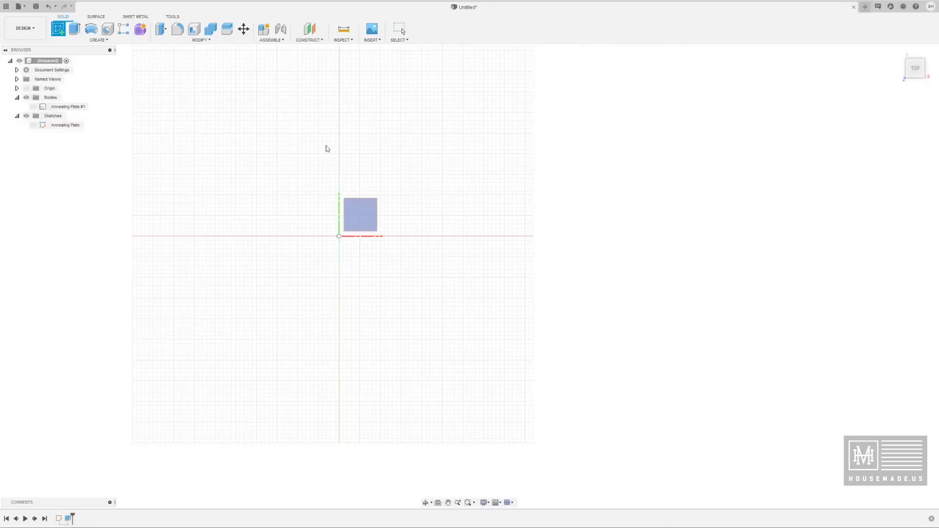
{"action": "left_click", "coordinate": [366, 216]}
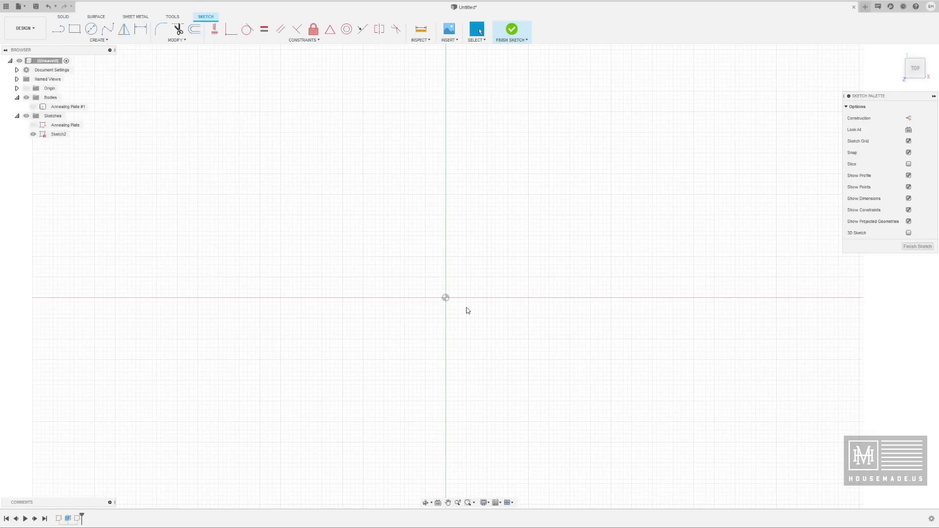
Show the Annealing Plate sketch as a reference for the new sketch, keeping the plate body hidden
{"action": "left_click", "coordinate": [35, 108]}
{"action": "left_click", "coordinate": [33, 107]}
{"action": "left_click", "coordinate": [34, 107]}
{"action": "left_click", "coordinate": [34, 125]}
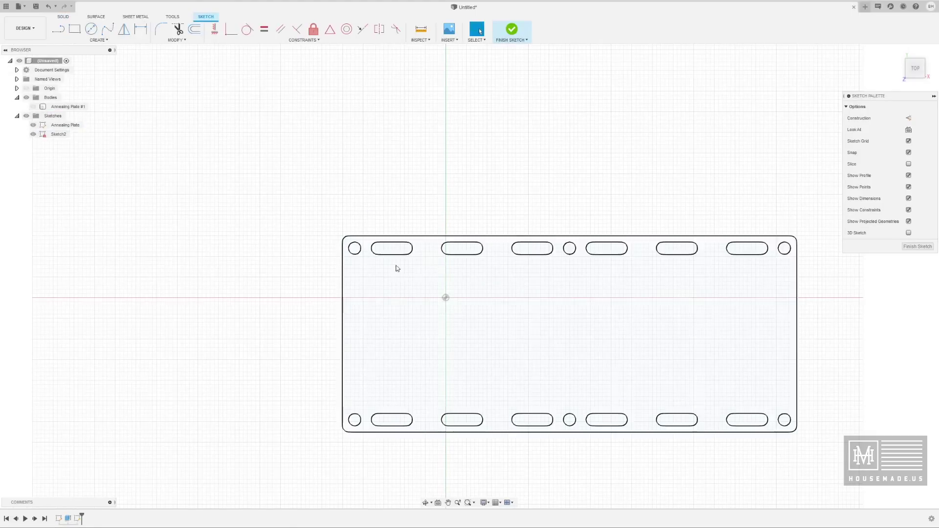
Draw a 0.25 in diameter circle centred in the plate's upper-left corner hole and delete its diameter dimension
{"action": "scroll", "coordinate": [389, 263], "scroll_direction": "up", "scroll_amount": 5}
{"action": "scroll", "coordinate": [369, 245], "scroll_direction": "up", "scroll_amount": 4}
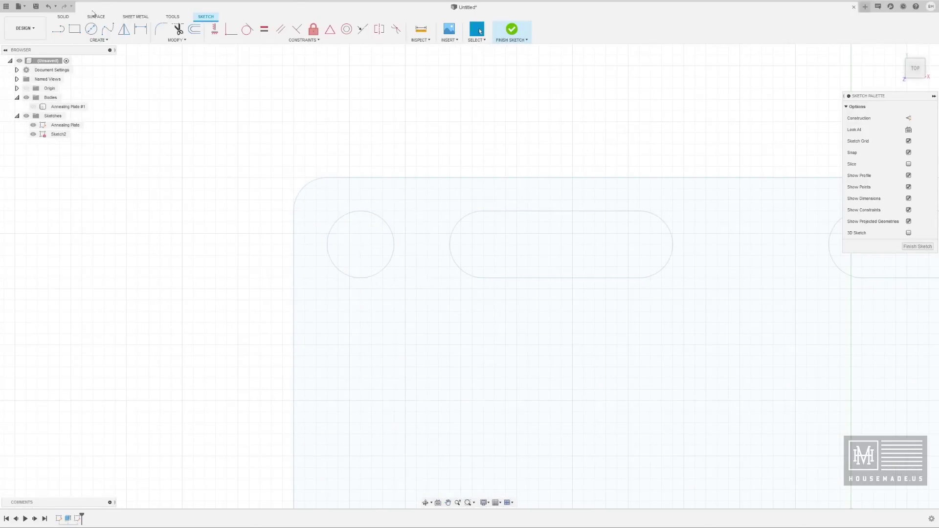
{"action": "left_click", "coordinate": [90, 29]}
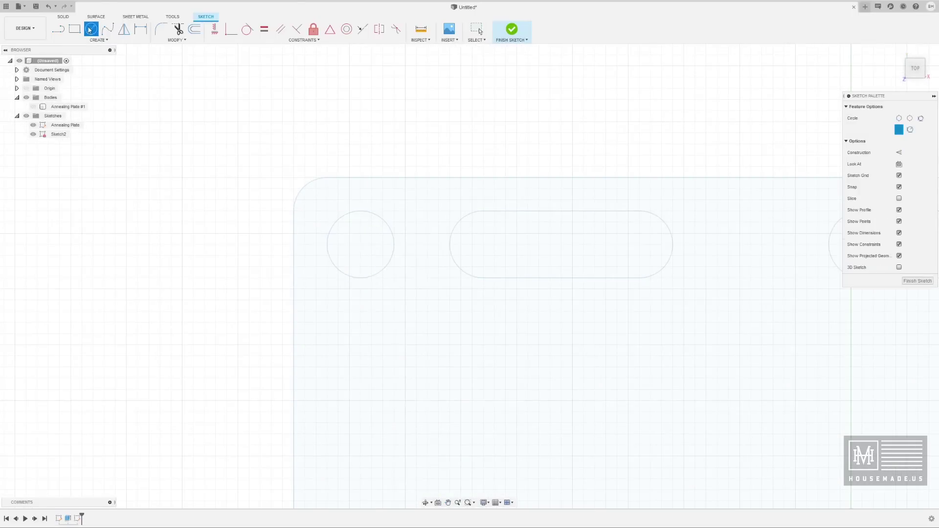
{"action": "left_click", "coordinate": [361, 244]}
{"action": "key", "text": "BackSpace"}
{"action": "key", "text": "Return"}
{"action": "key", "text": "Escape"}
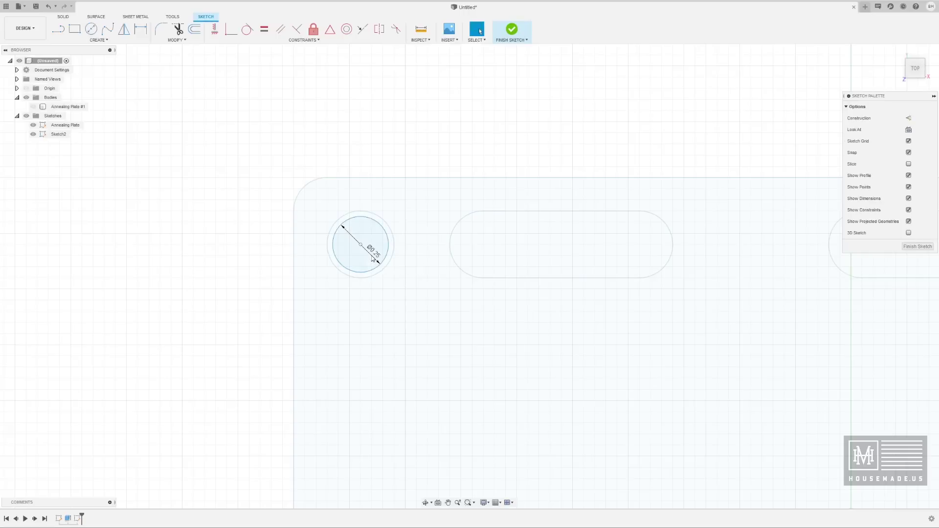
{"action": "left_click", "coordinate": [374, 255]}
{"action": "key", "text": "Delete"}
Finish the sketch and rename it as "Risers"
{"action": "left_click", "coordinate": [512, 31]}
{"action": "middle_click_drag", "start_coordinate": [585, 317], "coordinate": [508, 247]}
{"action": "scroll", "coordinate": [496, 251], "scroll_direction": "down", "scroll_amount": 1}
{"action": "scroll", "coordinate": [264, 264], "scroll_direction": "down", "scroll_amount": 3}
{"action": "scroll", "coordinate": [422, 313], "scroll_direction": "down", "scroll_amount": 2}
{"action": "scroll", "coordinate": [422, 315], "scroll_direction": "down", "scroll_amount": 1}
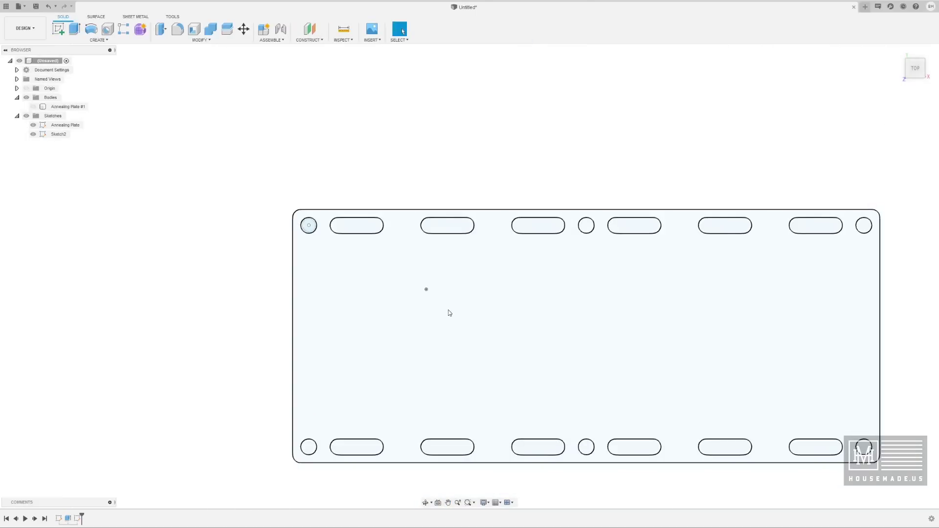
{"action": "middle_click_drag", "start_coordinate": [528, 316], "coordinate": [439, 279]}
{"action": "left_click", "coordinate": [210, 201]}
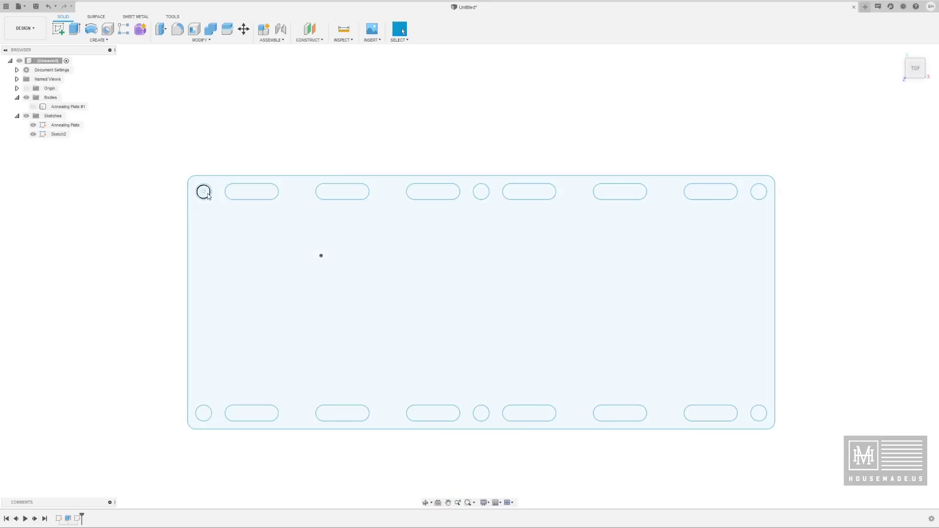
{"action": "left_click", "coordinate": [205, 195]}
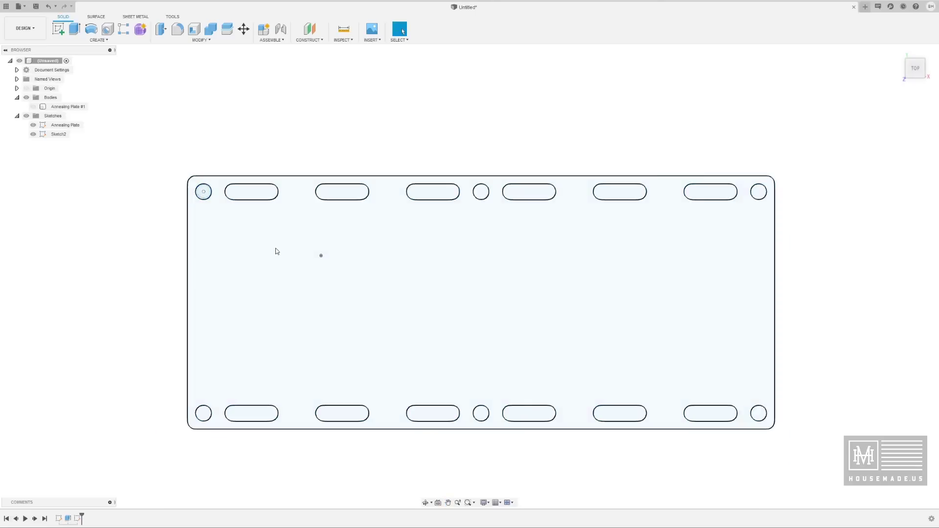
{"action": "middle_click_drag", "start_coordinate": [275, 251], "coordinate": [323, 258]}
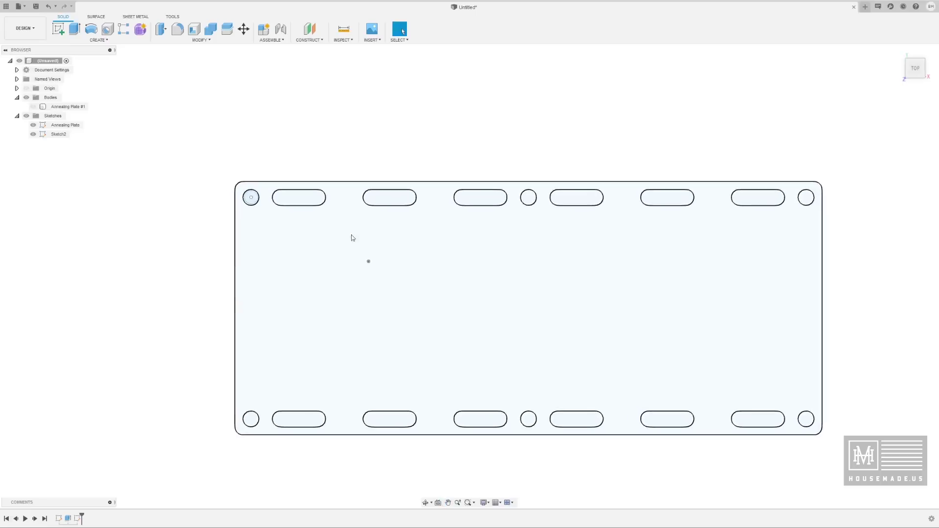
{"action": "double_click", "coordinate": [58, 134]}
{"action": "type", "text": "Risers"}
{"action": "key", "text": "Return"}
Reopen the Risers sketch for editing and draw a 0.25 in diameter circle centred in the upper middle hole
{"action": "right_click", "coordinate": [60, 138]}
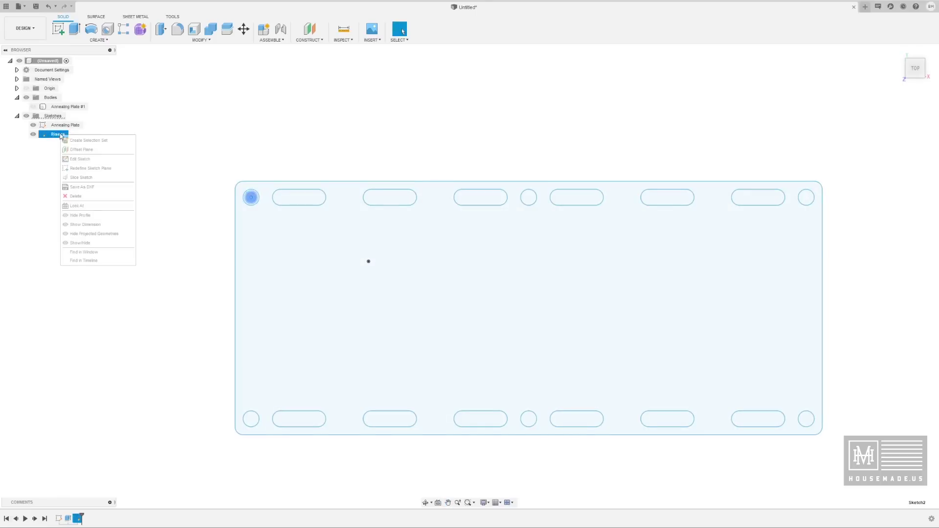
{"action": "left_click", "coordinate": [78, 159]}
{"action": "scroll", "coordinate": [442, 211], "scroll_direction": "up", "scroll_amount": 5}
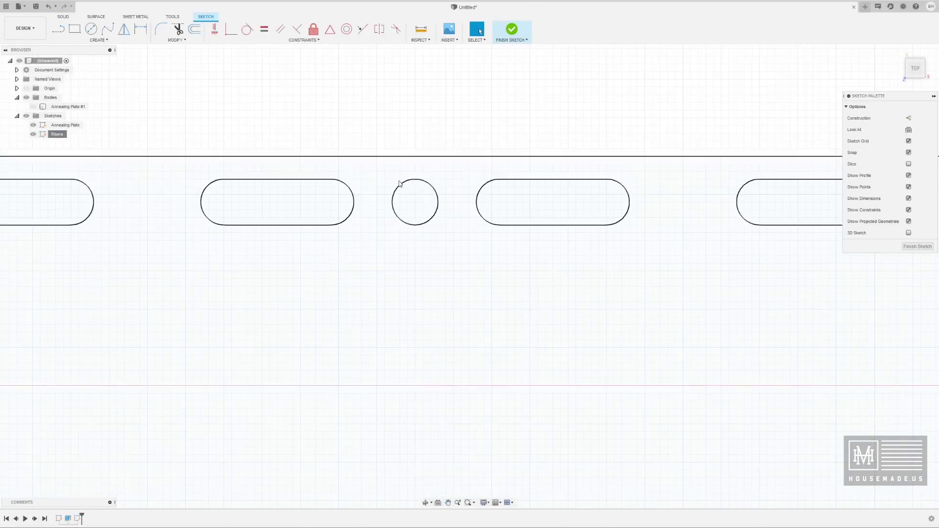
{"action": "left_click", "coordinate": [423, 182]}
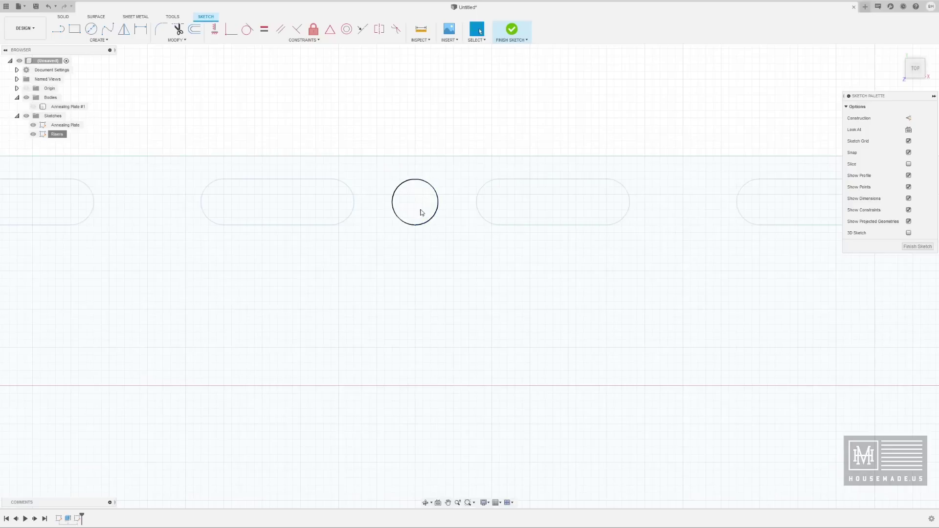
{"action": "key", "text": "c"}
{"action": "left_click", "coordinate": [415, 202]}
{"action": "type", "text": ".25"}
{"action": "key", "text": "Return"}
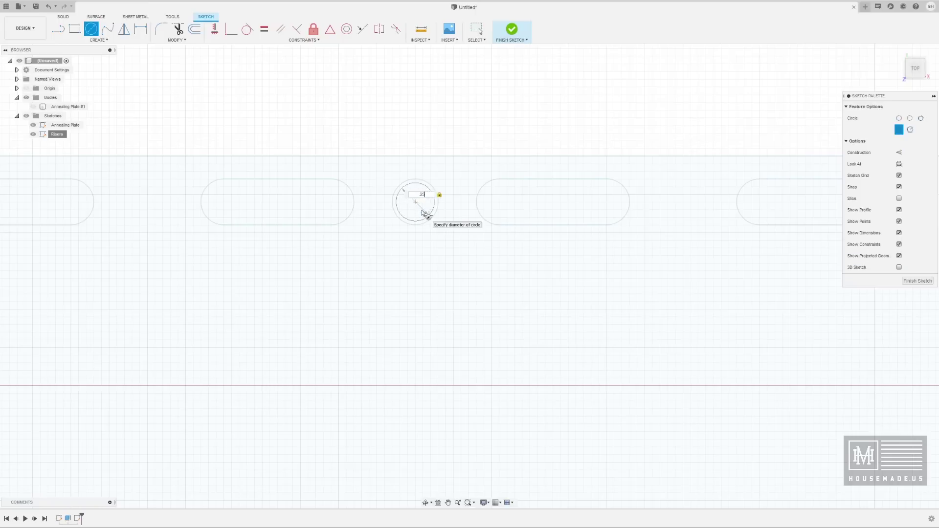
{"action": "key", "text": "Escape"}
Draw a 0.25 in diameter circle centred in the plate's upper-right corner hole
{"action": "scroll", "coordinate": [439, 229], "scroll_direction": "down", "scroll_amount": 5}
{"action": "scroll", "coordinate": [601, 233], "scroll_direction": "up", "scroll_amount": 5}
{"action": "key", "text": "c"}
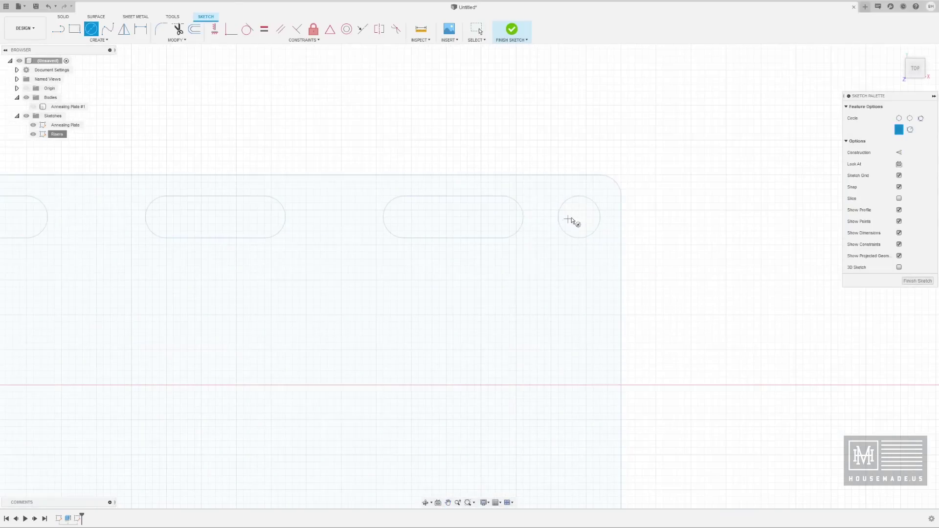
{"action": "left_click", "coordinate": [579, 217]}
{"action": "key", "text": "BackSpace"}
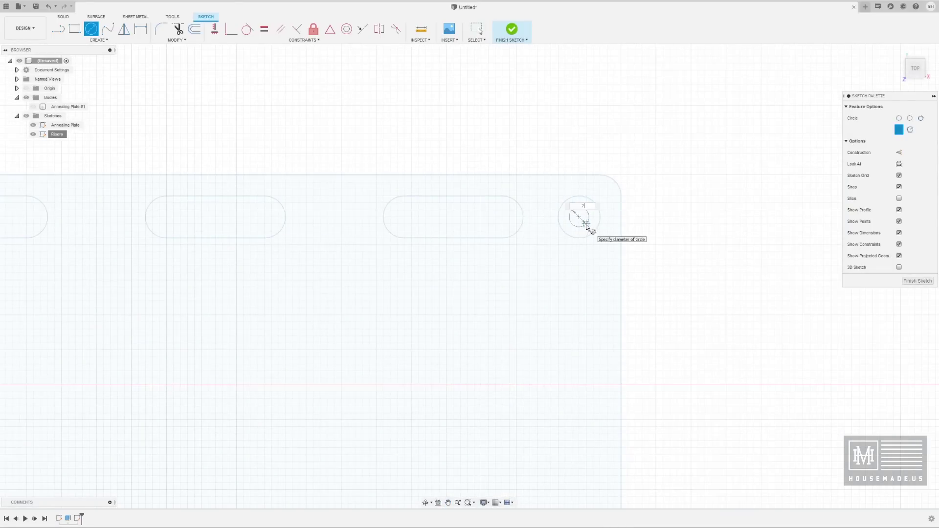
{"action": "key", "text": "Return"}
Draw a 0.25 in diameter circle centred in the plate's lower-left corner hole
{"action": "scroll", "coordinate": [517, 327], "scroll_direction": "down", "scroll_amount": 5}
{"action": "middle_click_drag", "start_coordinate": [482, 366], "coordinate": [632, 210]}
{"action": "scroll", "coordinate": [191, 330], "scroll_direction": "up", "scroll_amount": 5}
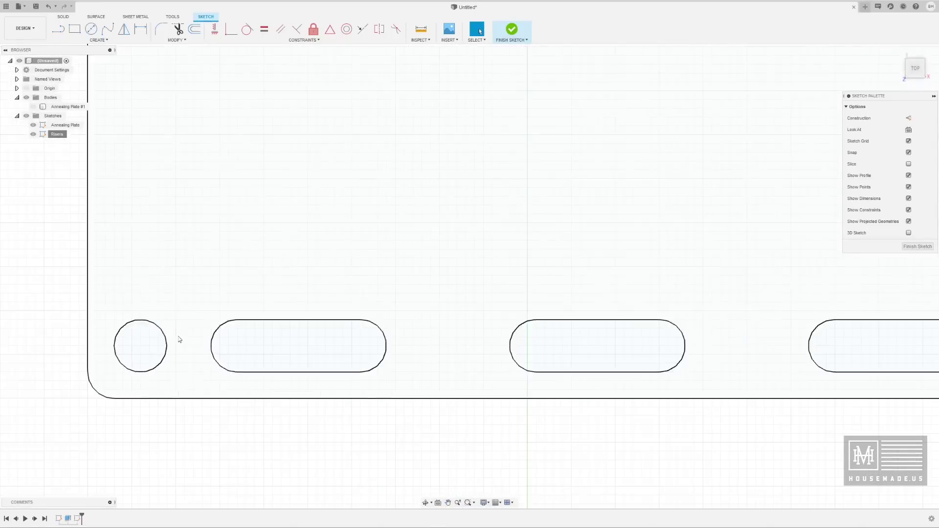
{"action": "key", "text": "c"}
{"action": "left_click", "coordinate": [140, 346]}
{"action": "type", "text": ".25"}
{"action": "key", "text": "Return"}
Draw a 0.25 in diameter circle centred in the plate's lower middle hole
{"action": "middle_click_drag", "start_coordinate": [452, 334], "coordinate": [112, 304]}
{"action": "middle_click_drag", "start_coordinate": [577, 360], "coordinate": [298, 365]}
{"action": "scroll", "coordinate": [392, 360], "scroll_direction": "up", "scroll_amount": 2}
{"action": "key", "text": "c"}
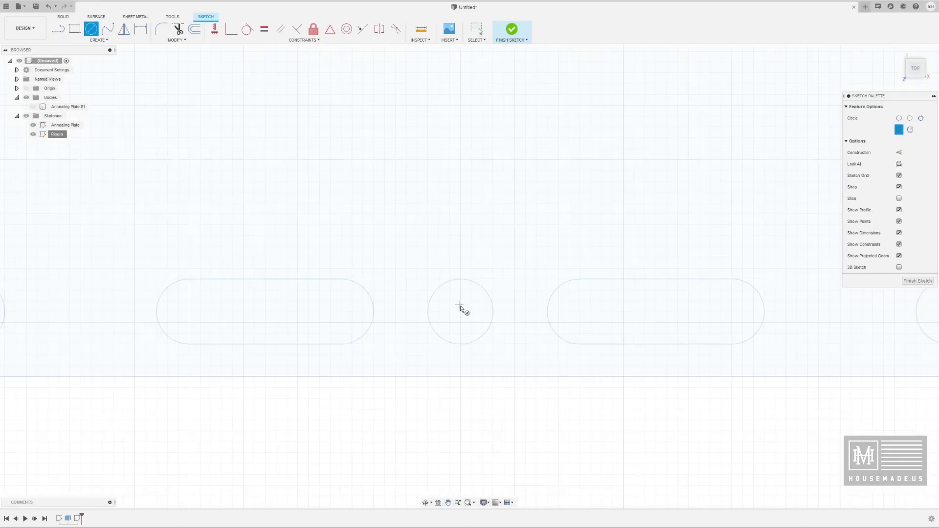
{"action": "left_click", "coordinate": [460, 311]}
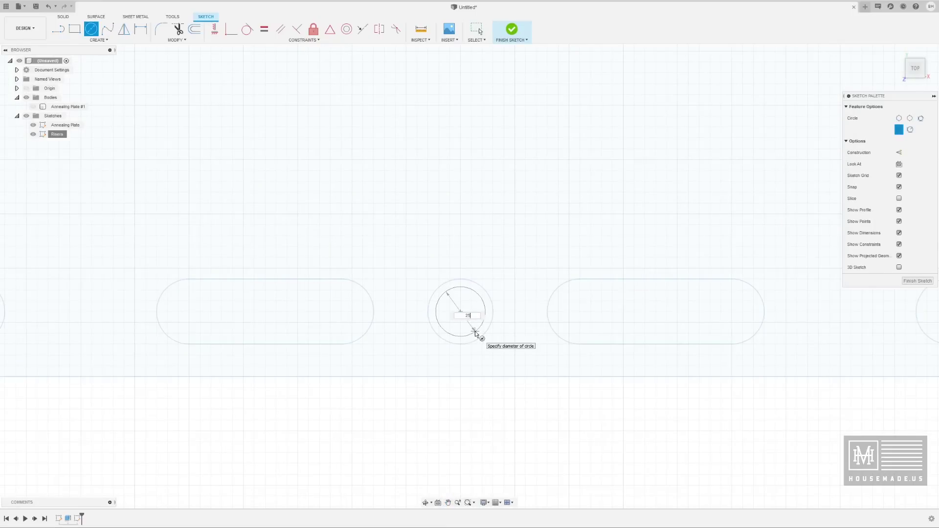
{"action": "type", "text": ".25"}
{"action": "key", "text": "Return"}
Draw a 0.25 in diameter circle centred in the plate's lower-right corner hole
{"action": "middle_click_drag", "start_coordinate": [620, 321], "coordinate": [119, 317]}
{"action": "scroll", "coordinate": [621, 343], "scroll_direction": "up", "scroll_amount": 3}
{"action": "scroll", "coordinate": [741, 368], "scroll_direction": "down", "scroll_amount": 5}
{"action": "scroll", "coordinate": [740, 368], "scroll_direction": "down", "scroll_amount": 3}
{"action": "middle_click_drag", "start_coordinate": [744, 375], "coordinate": [348, 357]}
{"action": "scroll", "coordinate": [476, 337], "scroll_direction": "up", "scroll_amount": 4}
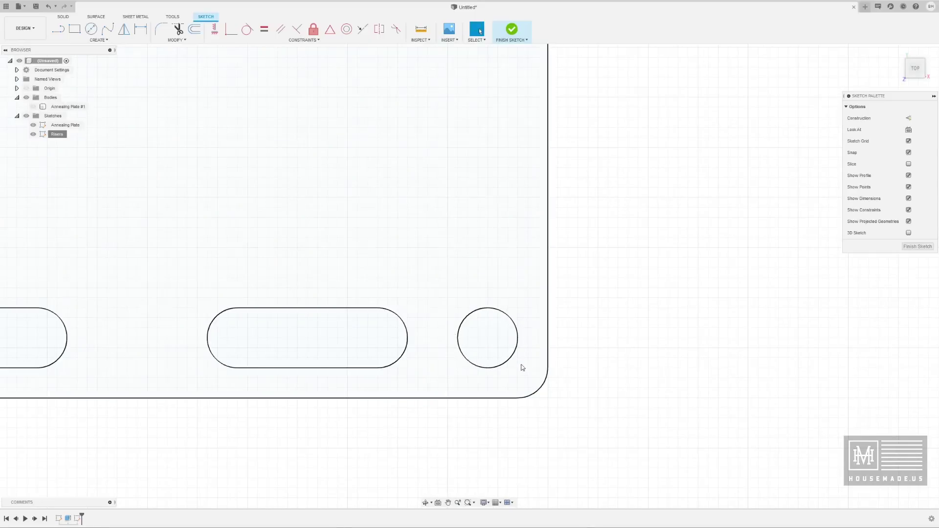
{"action": "key", "text": "c"}
{"action": "left_click", "coordinate": [487, 338]}
{"action": "type", "text": ".25"}
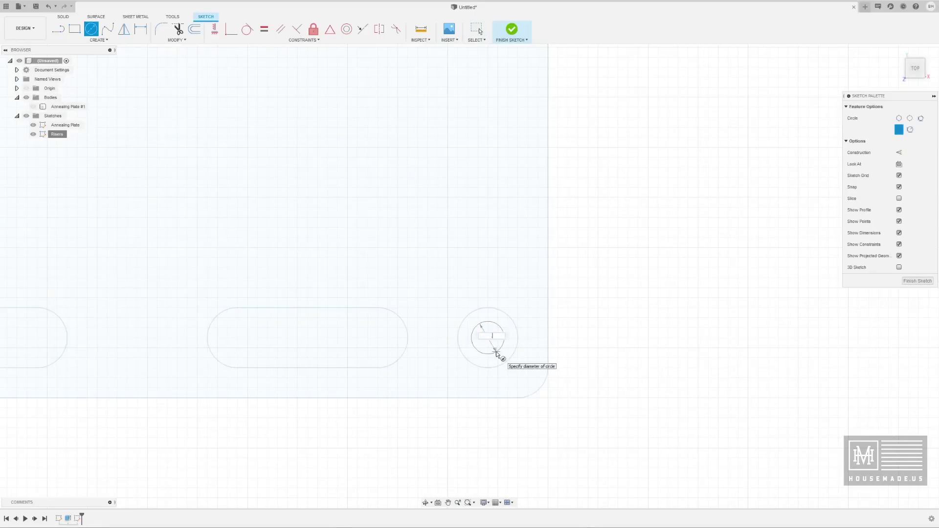
{"action": "key", "text": "Return"}
Hide the Annealing Plate sketch and extrude all six riser circles 4 in as new bodies
{"action": "scroll", "coordinate": [482, 354], "scroll_direction": "down", "scroll_amount": 8}
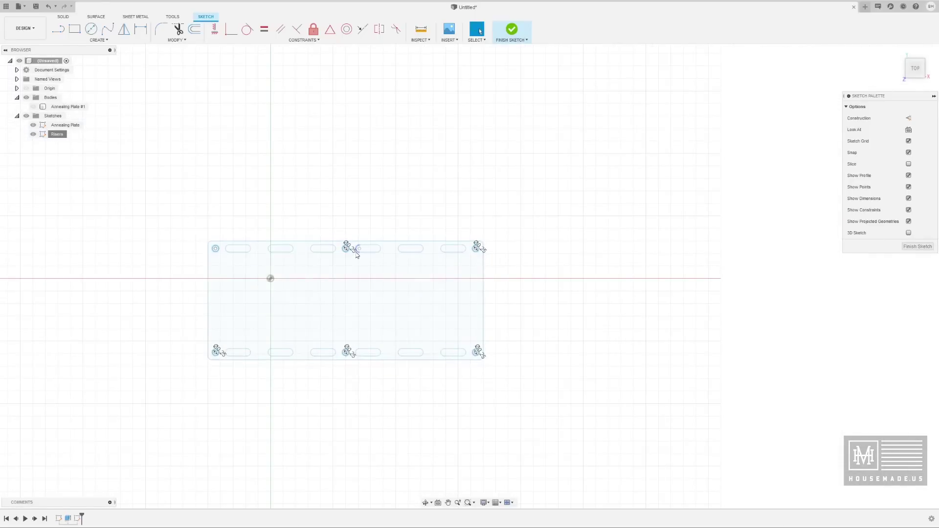
{"action": "middle_click_drag", "start_coordinate": [316, 313], "coordinate": [403, 329]}
{"action": "scroll", "coordinate": [499, 318], "scroll_direction": "up", "scroll_amount": 5}
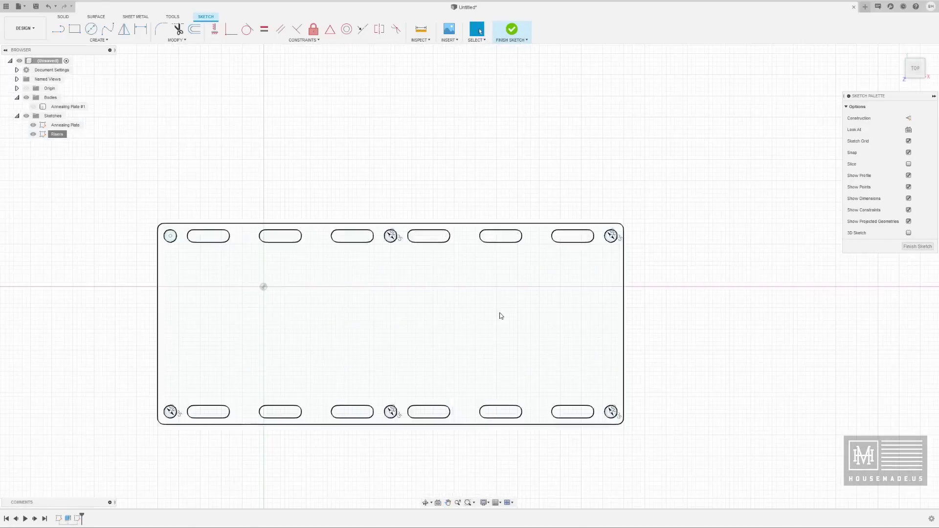
{"action": "left_click_drag", "start_coordinate": [355, 327], "coordinate": [467, 283]}
{"action": "key", "text": "Escape"}
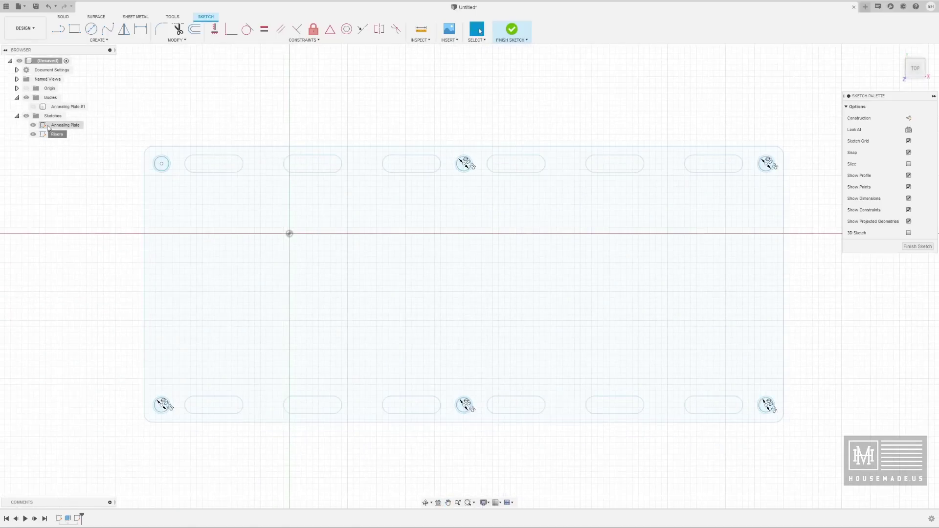
{"action": "left_click", "coordinate": [33, 125]}
{"action": "left_click_drag", "start_coordinate": [127, 142], "coordinate": [854, 483]}
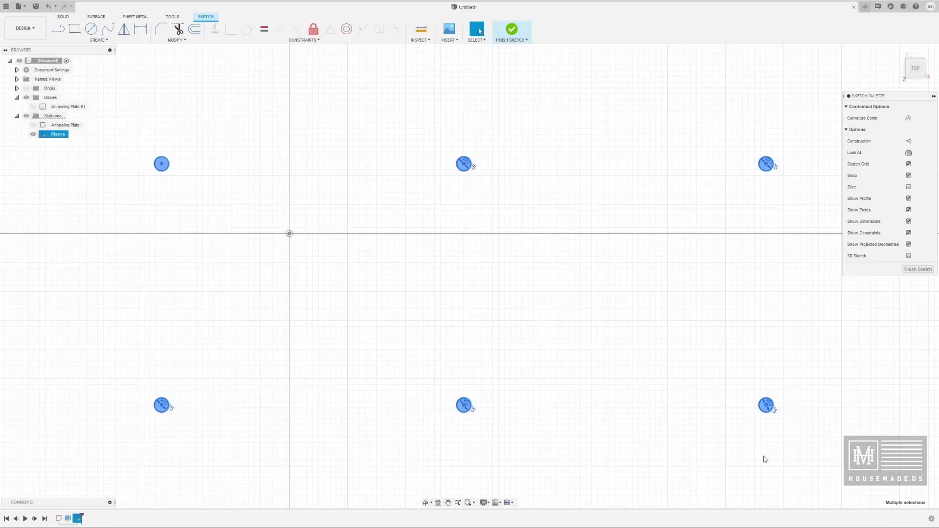
{"action": "right_click", "coordinate": [464, 165]}
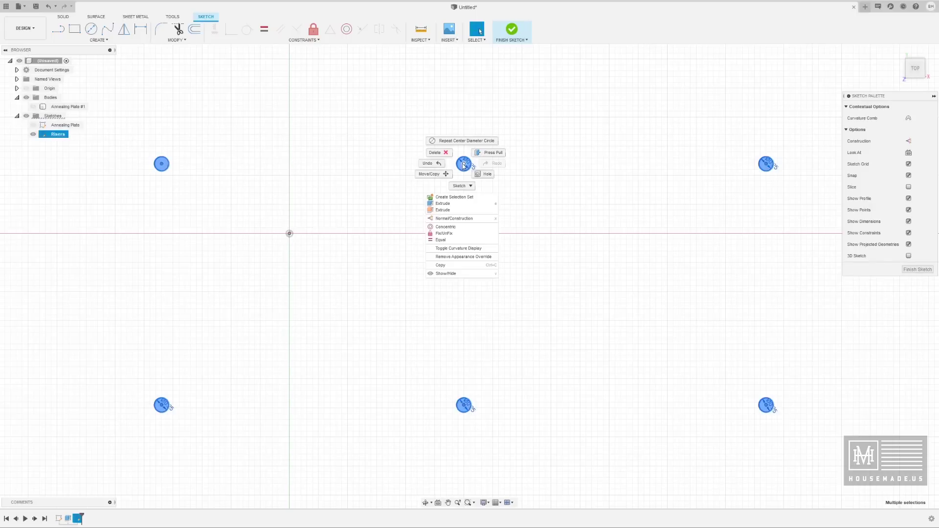
{"action": "left_click", "coordinate": [449, 204]}
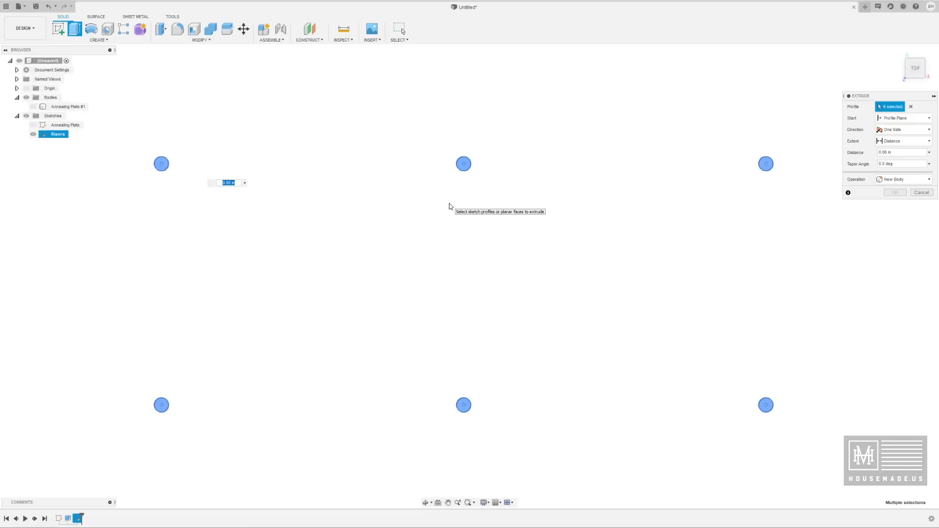
{"action": "type", "text": "4"}
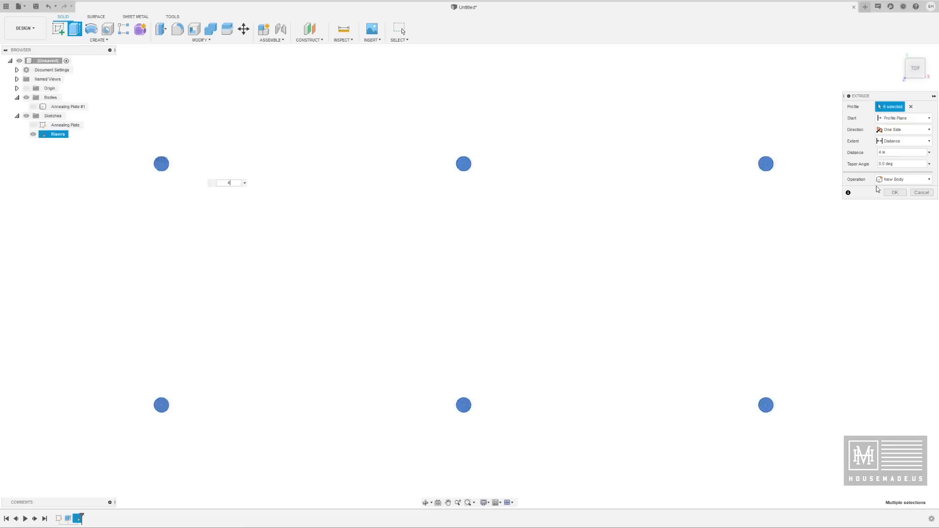
{"action": "left_click", "coordinate": [895, 194]}
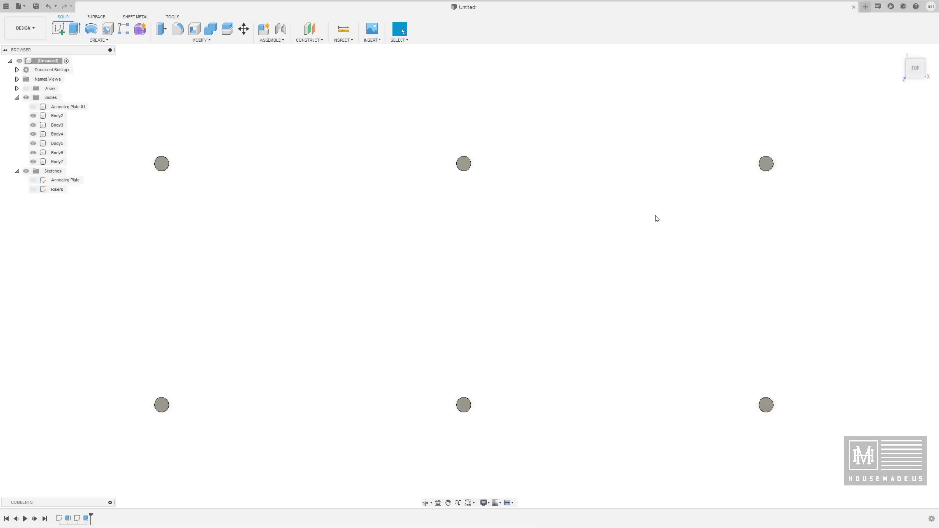
Show the Annealing Plate #1 body again and view it together with the six risers from an angle
{"action": "left_click", "coordinate": [57, 116]}
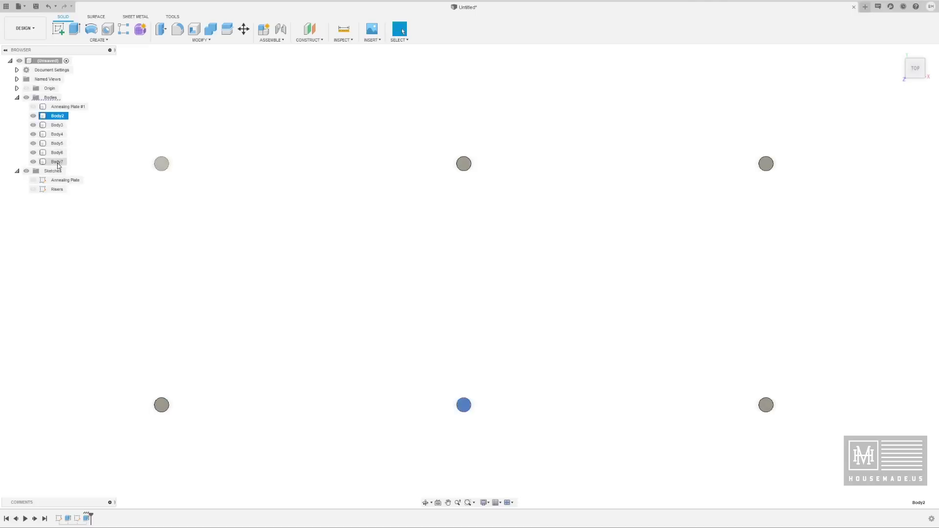
{"action": "left_click", "coordinate": [34, 107]}
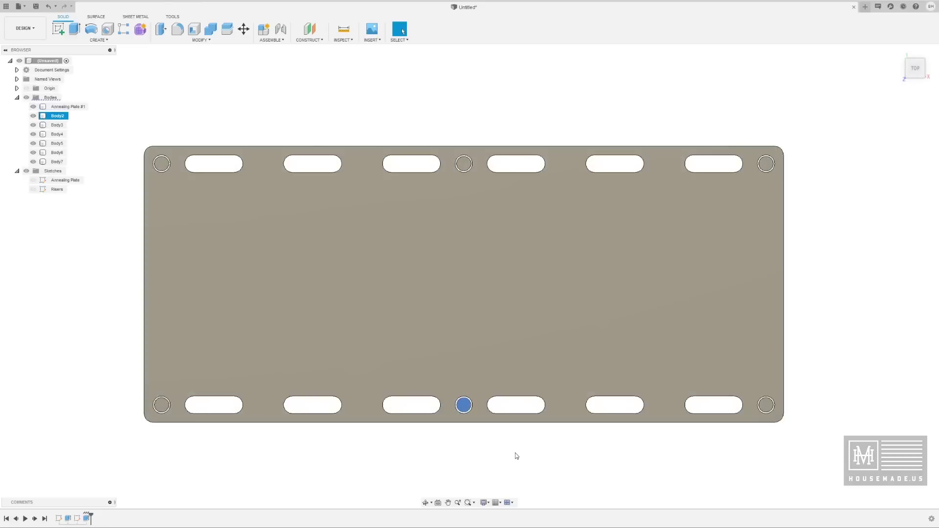
{"action": "middle_click_drag", "start_coordinate": [513, 455], "coordinate": [428, 444], "text": "shift"}
{"action": "key", "text": "Escape"}
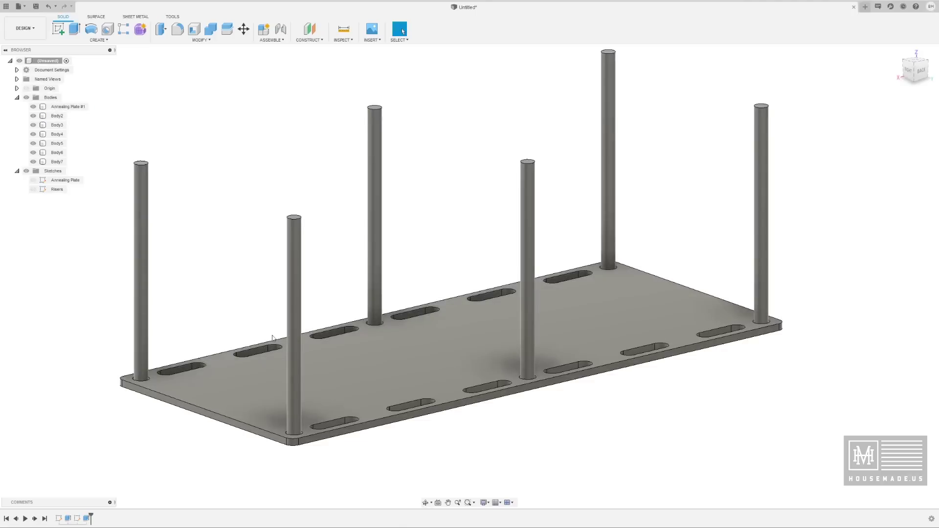
Copy the Annealing Plate #1 body and move the copy 0.50 in straight up along the risers
{"action": "left_click", "coordinate": [275, 379]}
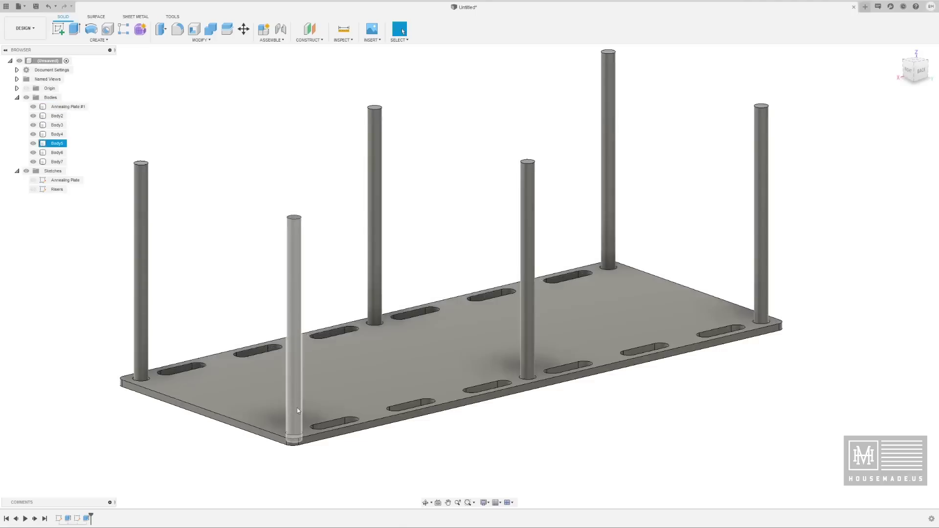
{"action": "middle_click_drag", "start_coordinate": [355, 399], "coordinate": [398, 387]}
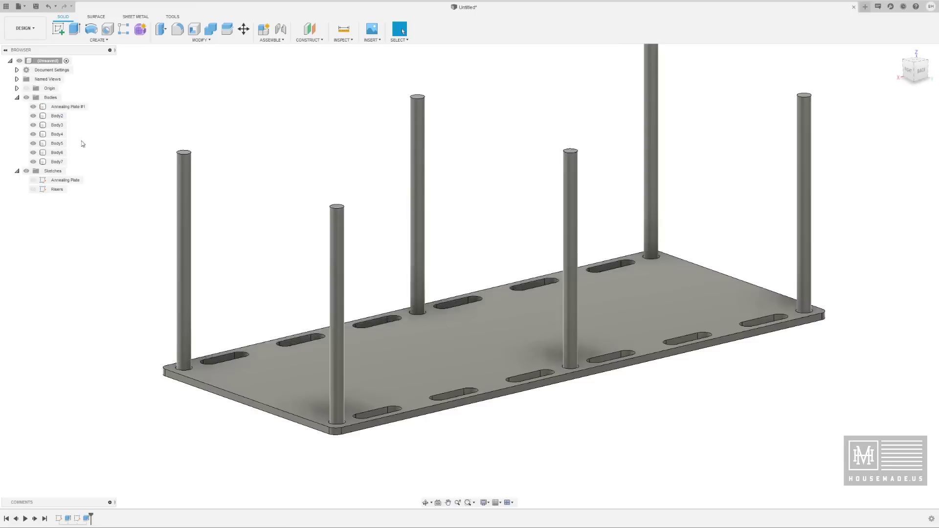
{"action": "left_click", "coordinate": [76, 108]}
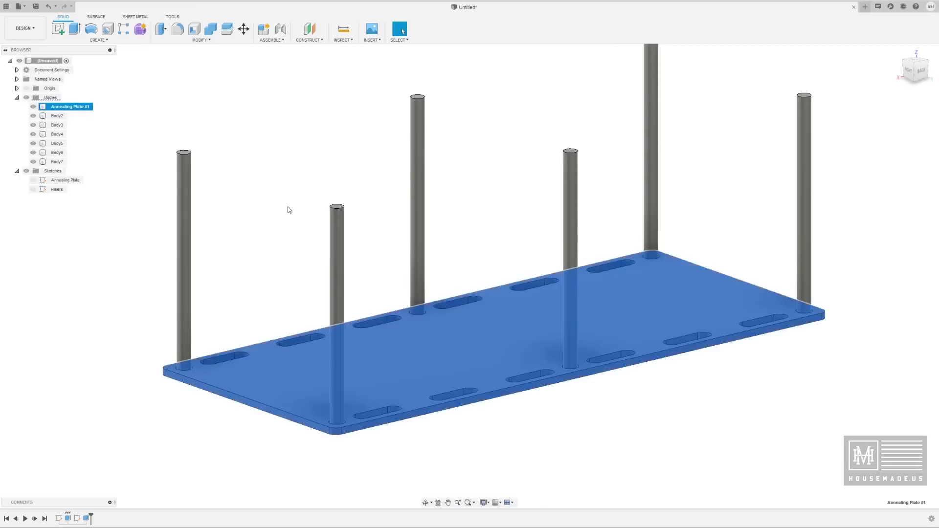
{"action": "key", "text": "ctrl+v"}
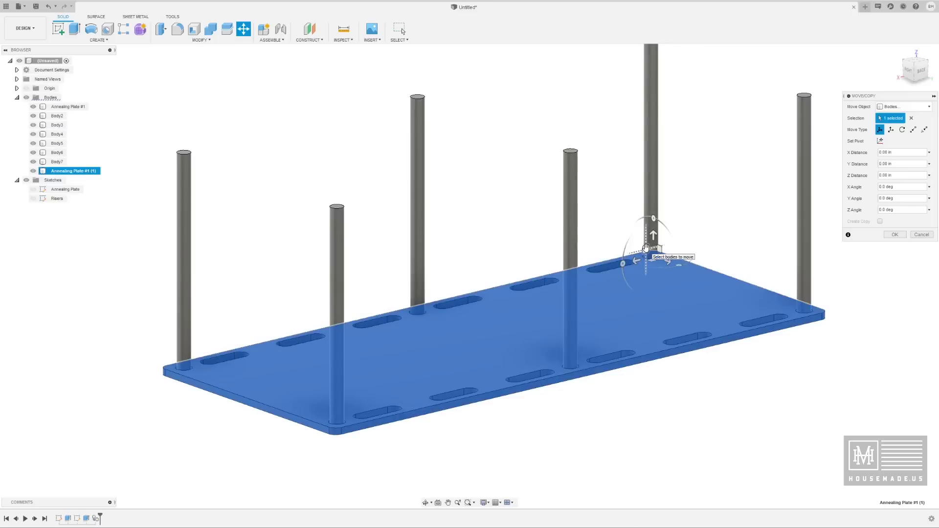
{"action": "scroll", "coordinate": [648, 250], "scroll_direction": "up", "scroll_amount": 5}
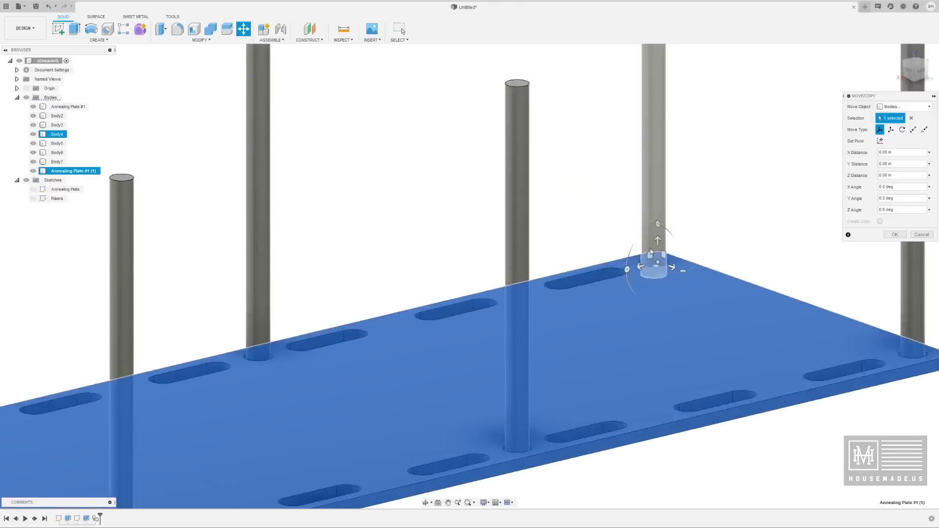
{"action": "scroll", "coordinate": [650, 274], "scroll_direction": "down", "scroll_amount": 8}
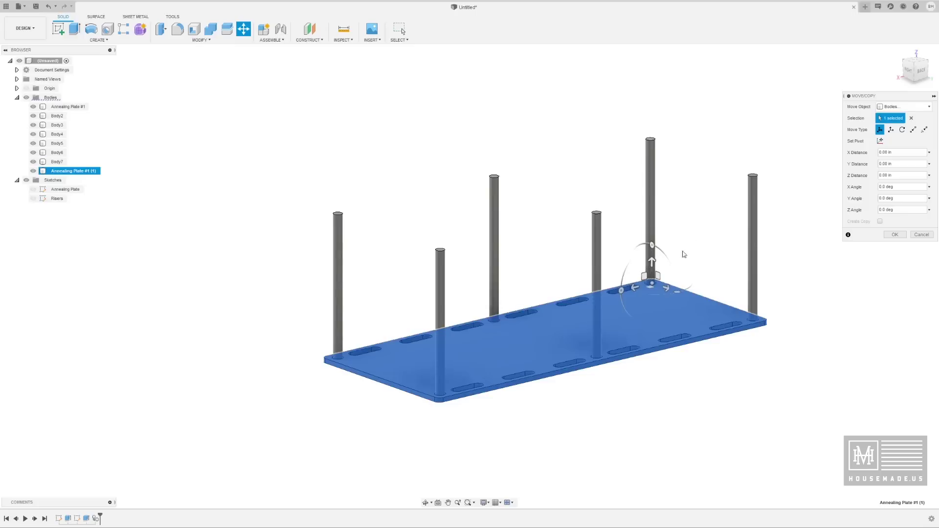
{"action": "left_click", "coordinate": [907, 72]}
{"action": "middle_click_drag", "start_coordinate": [669, 260], "coordinate": [524, 289]}
{"action": "left_click", "coordinate": [337, 336]}
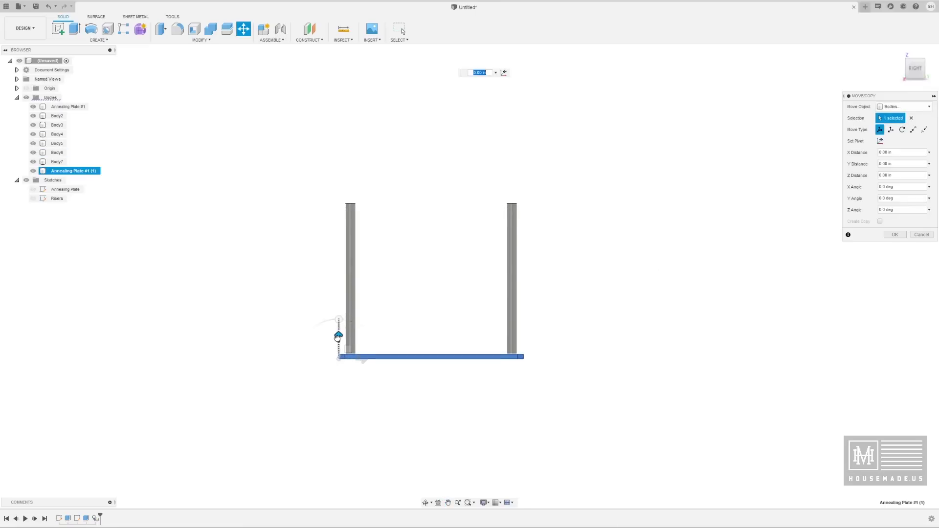
{"action": "left_click_drag", "start_coordinate": [338, 336], "coordinate": [338, 317]}
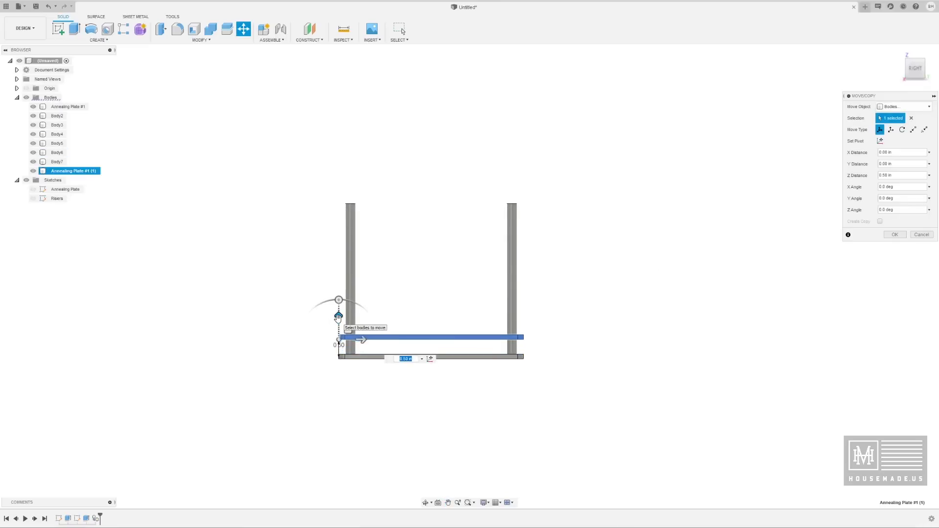
{"action": "key", "text": "Return"}
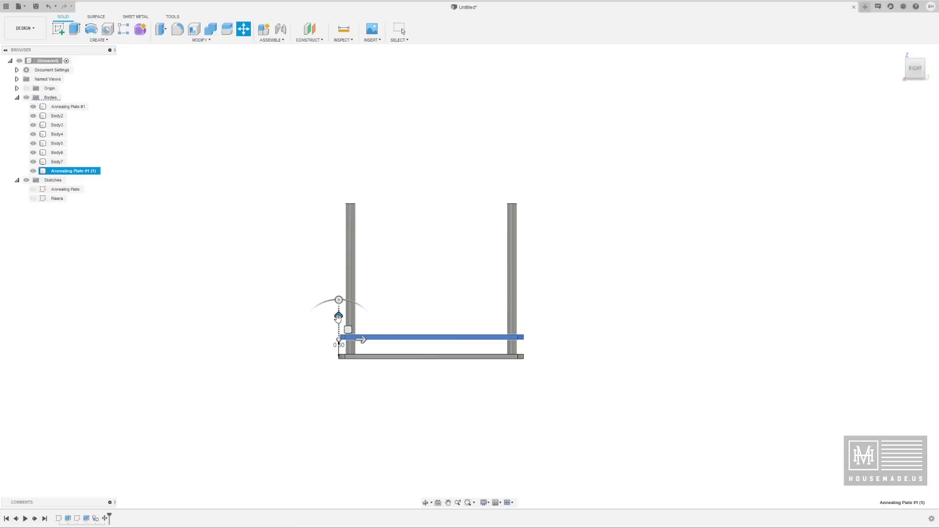
Copy both plates, move the copies up 1.00 in, and group all plate bodies together in the browser
{"action": "mouse_move", "coordinate": [573, 327]}
{"action": "middle_mouse_down", "text": "shift"}
{"action": "mouse_move", "coordinate": [524, 344]}
{"action": "mouse_move", "coordinate": [575, 334]}
{"action": "middle_mouse_up", "text": "shift"}
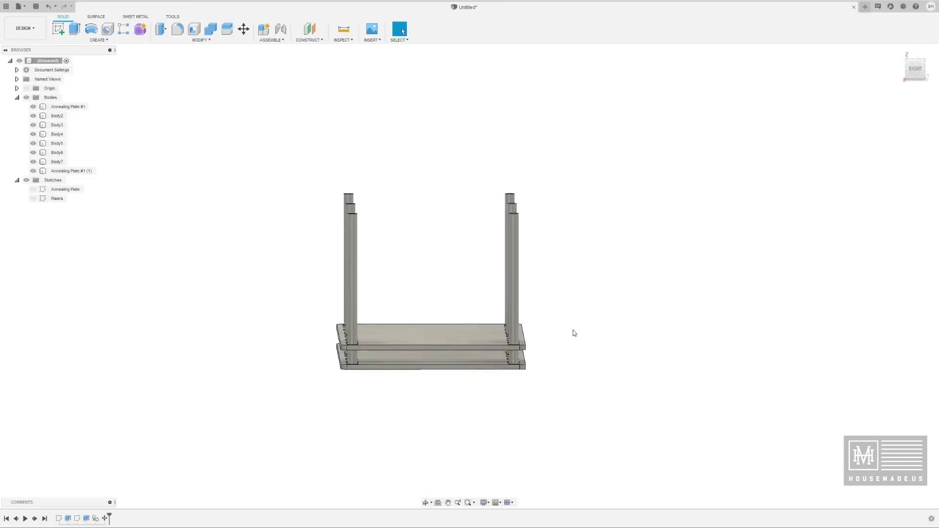
{"action": "left_click_drag", "start_coordinate": [69, 170], "coordinate": [67, 115]}
{"action": "left_click", "coordinate": [67, 115], "text": "ctrl"}
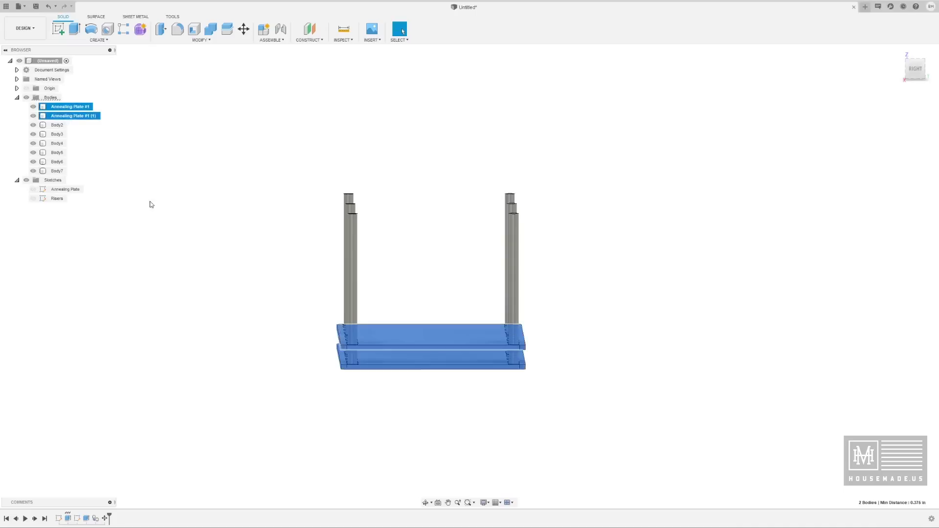
{"action": "key", "text": "ctrl+v"}
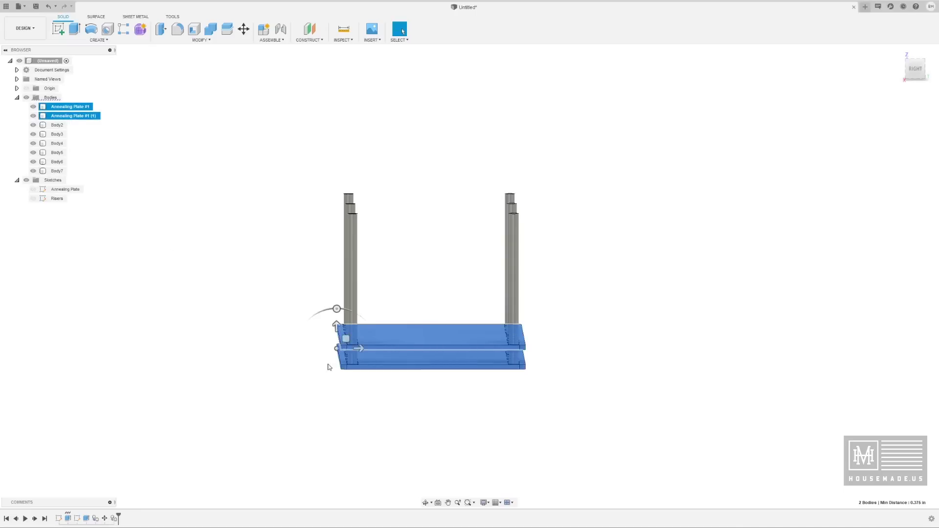
{"action": "left_click_drag", "start_coordinate": [337, 326], "coordinate": [342, 290]}
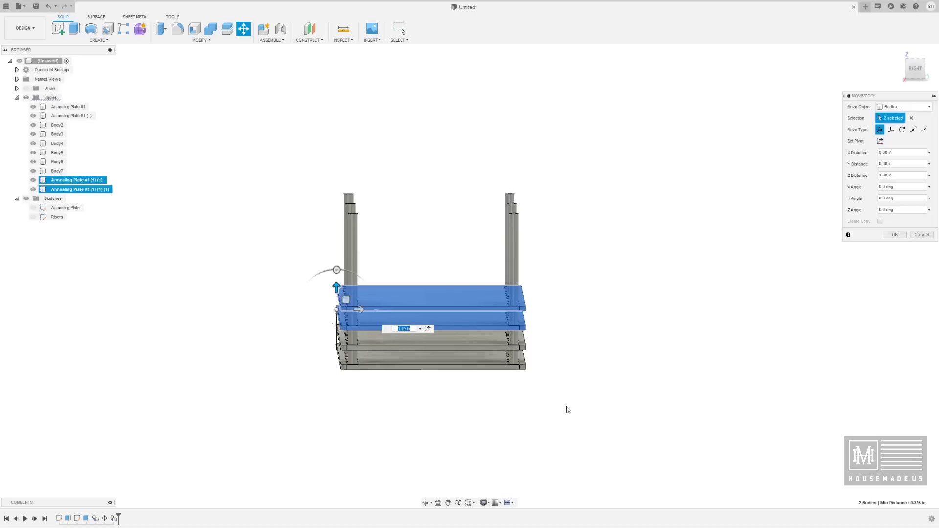
{"action": "key", "text": "Return"}
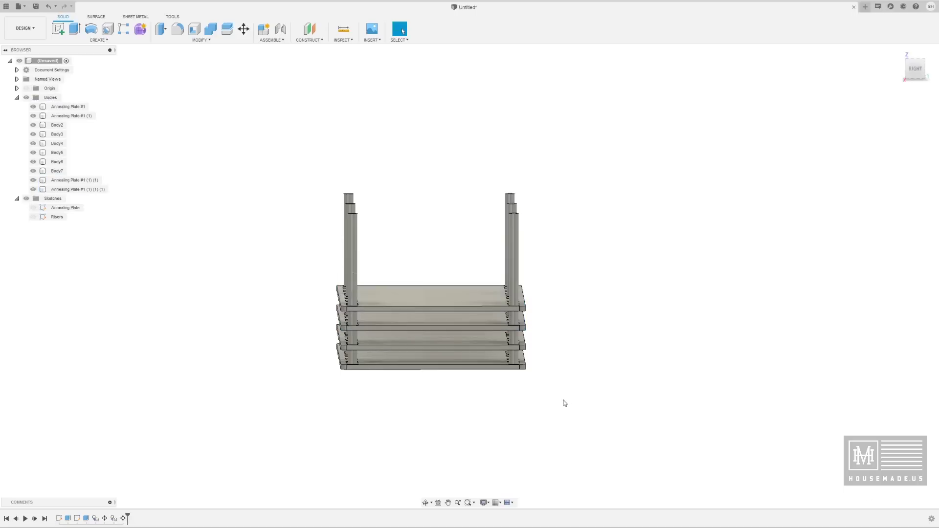
{"action": "left_click_drag", "start_coordinate": [87, 181], "coordinate": [75, 130]}
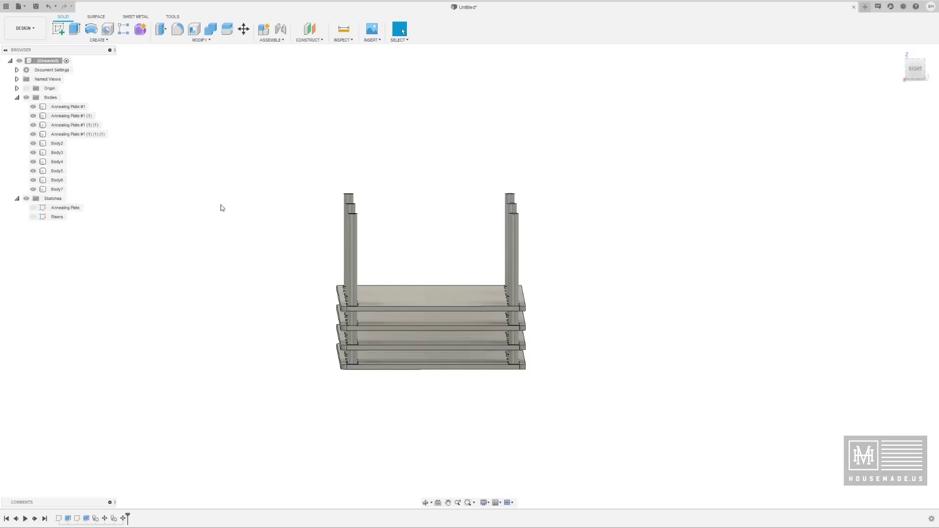
Copy the two lowest plates and move the copies straight up above the existing four, keeping the same spacing
{"action": "left_click", "coordinate": [69, 107]}
{"action": "left_click", "coordinate": [73, 115], "text": "ctrl"}
{"action": "key", "text": "ctrl+v"}
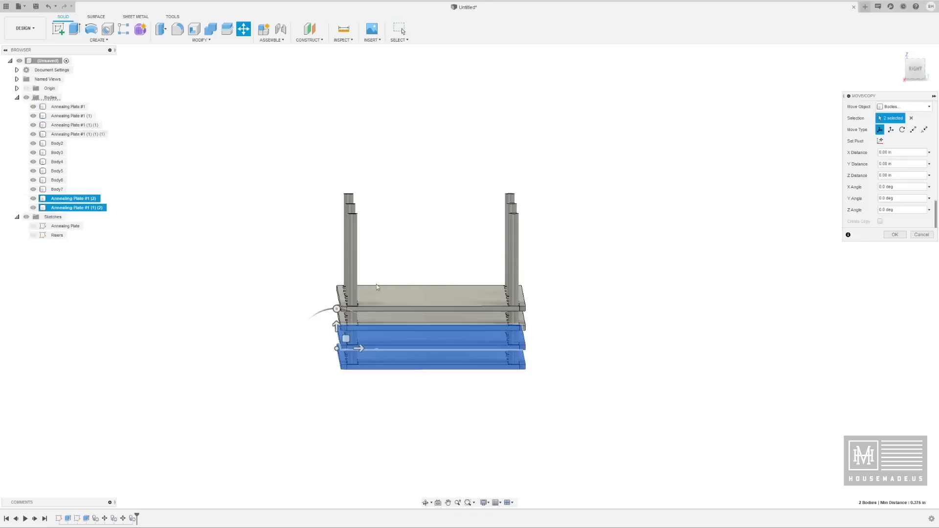
{"action": "left_click_drag", "start_coordinate": [336, 321], "coordinate": [336, 248]}
{"action": "middle_click_drag", "start_coordinate": [656, 422], "coordinate": [633, 417]}
{"action": "key", "text": "Return"}
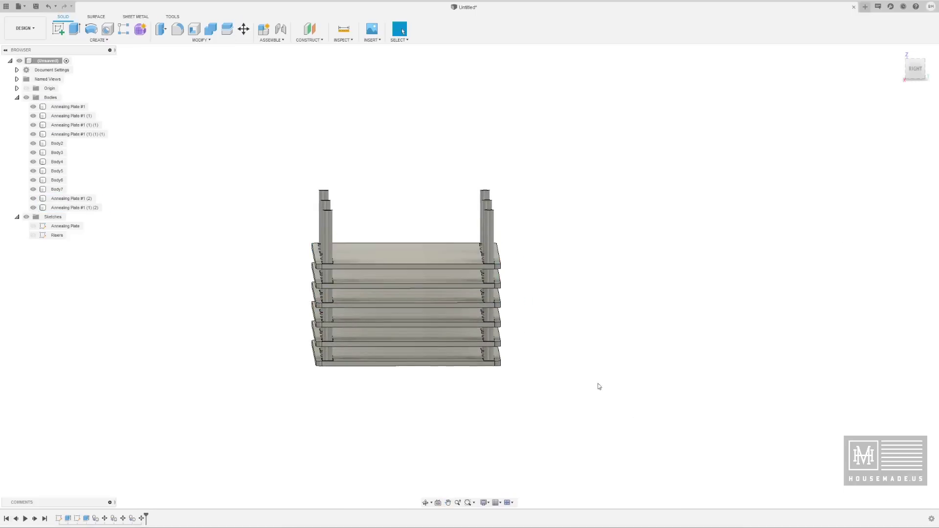
Copy the two lowest plates again and move the copies up 3.00 in to the top of the stack
{"action": "middle_click_drag", "start_coordinate": [611, 393], "coordinate": [470, 390], "text": "shift"}
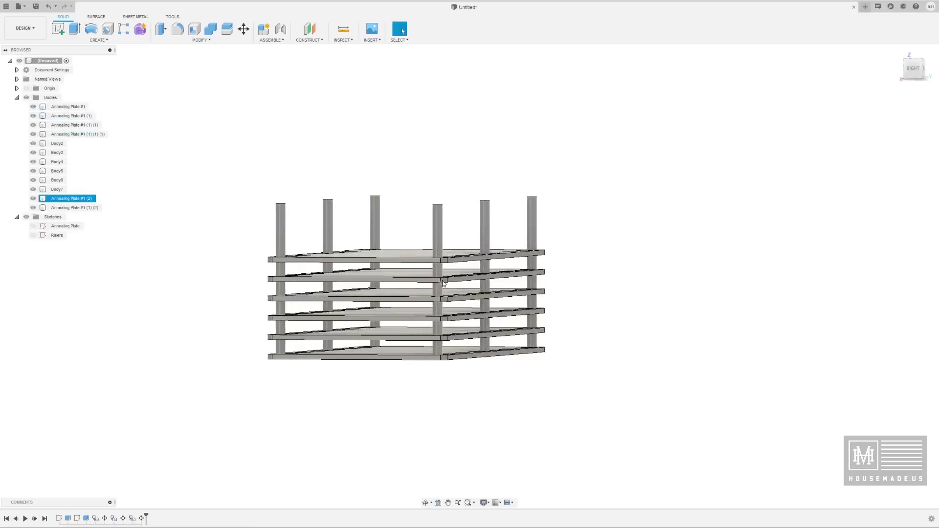
{"action": "mouse_move", "coordinate": [300, 380]}
{"action": "middle_mouse_down", "text": "shift"}
{"action": "mouse_move", "coordinate": [333, 379]}
{"action": "mouse_move", "coordinate": [342, 392]}
{"action": "mouse_move", "coordinate": [300, 388]}
{"action": "middle_mouse_up", "text": "shift"}
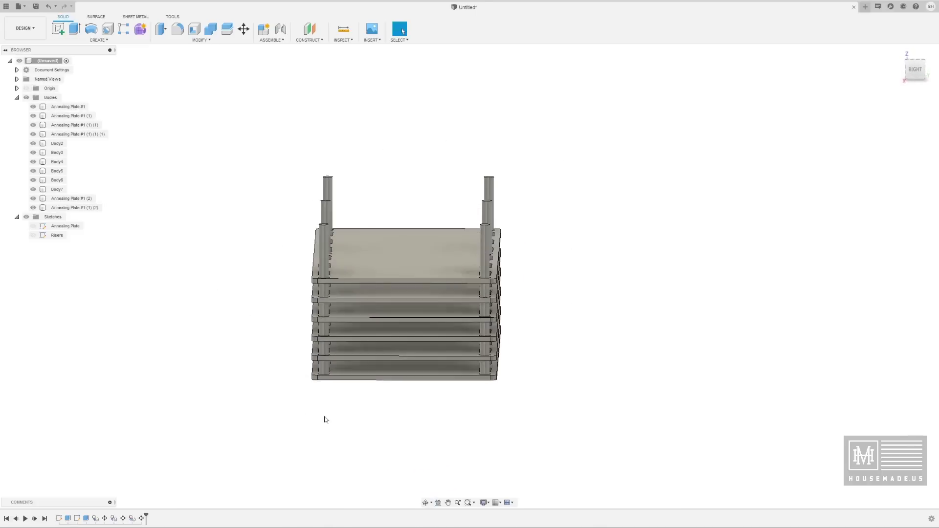
{"action": "left_click", "coordinate": [361, 379]}
{"action": "left_click", "coordinate": [373, 359], "text": "ctrl"}
{"action": "key", "text": "ctrl+c"}
{"action": "key", "text": "ctrl+v"}
{"action": "left_click_drag", "start_coordinate": [316, 304], "coordinate": [316, 191]}
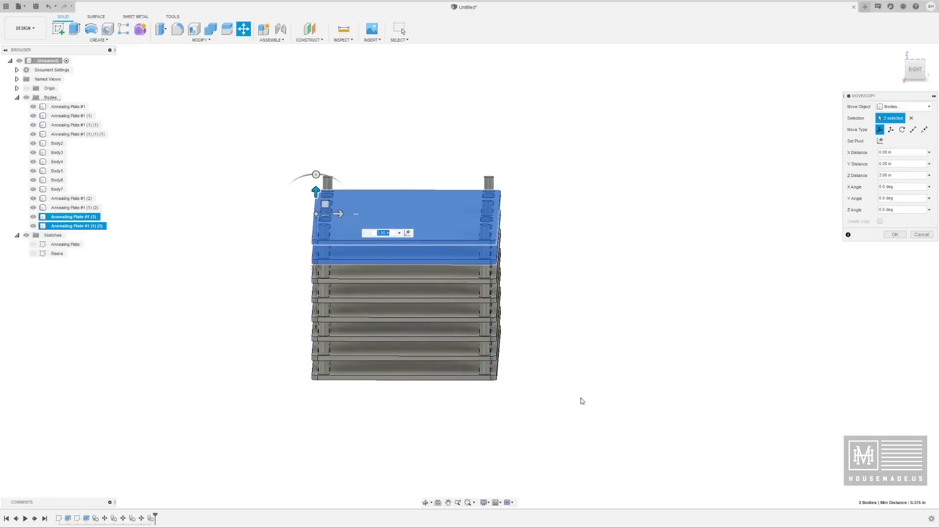
{"action": "key", "text": "Return"}
Examine the plate stack and its six risers from several angles
{"action": "middle_click_drag", "start_coordinate": [480, 467], "coordinate": [533, 433], "text": "shift"}
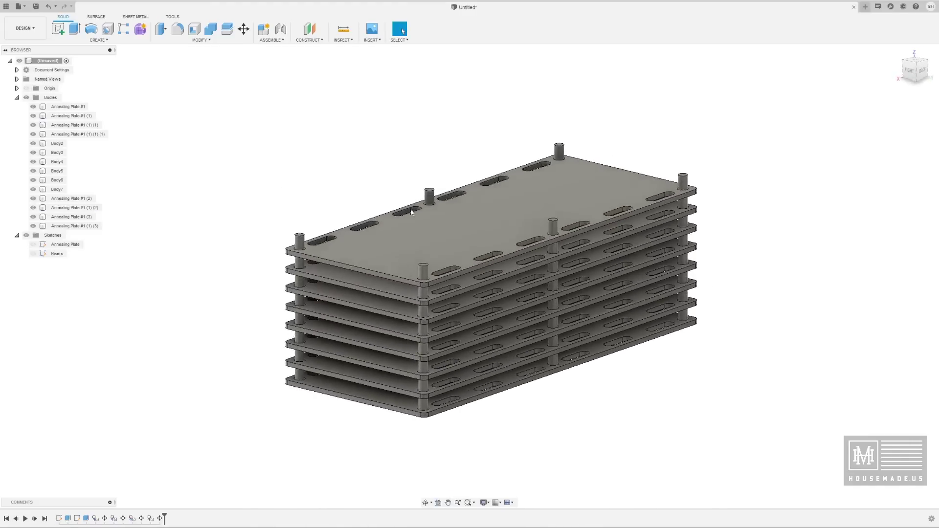
{"action": "middle_click_drag", "start_coordinate": [606, 382], "coordinate": [486, 377]}
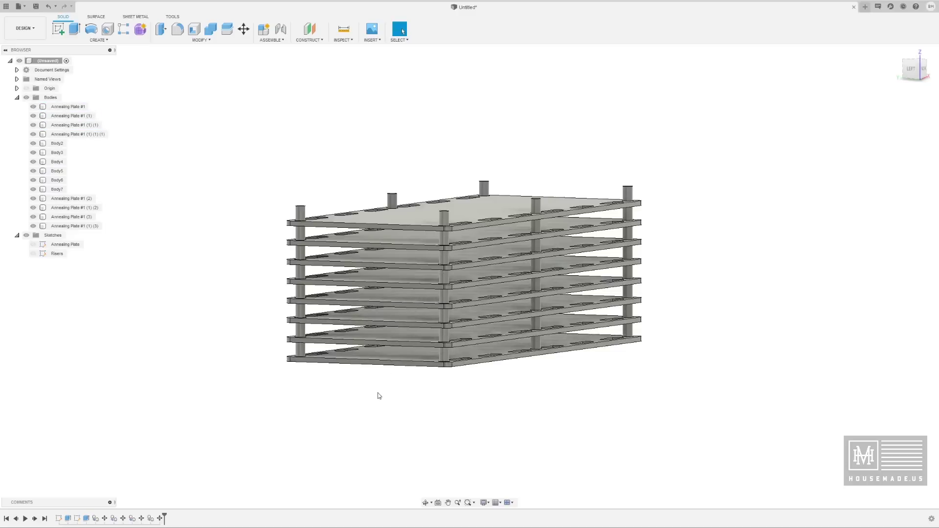
{"action": "middle_click_drag", "start_coordinate": [384, 404], "coordinate": [440, 411], "text": "shift"}
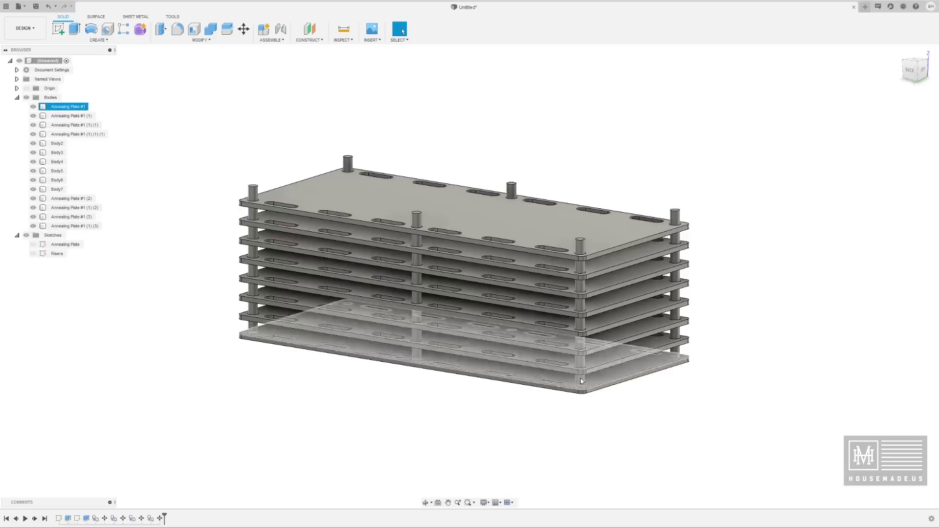
{"action": "middle_click_drag", "start_coordinate": [625, 406], "coordinate": [572, 412], "text": "shift"}
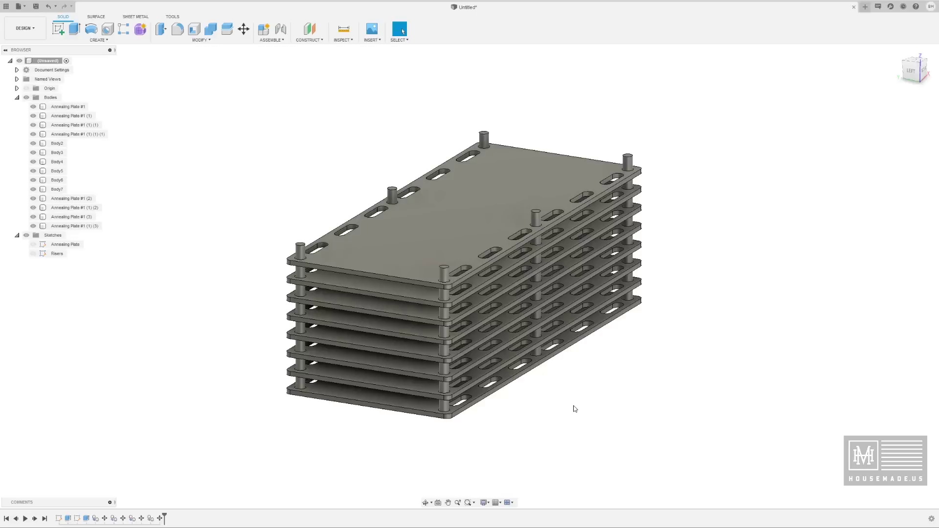
{"action": "middle_click_drag", "start_coordinate": [575, 423], "coordinate": [625, 412], "text": "shift"}
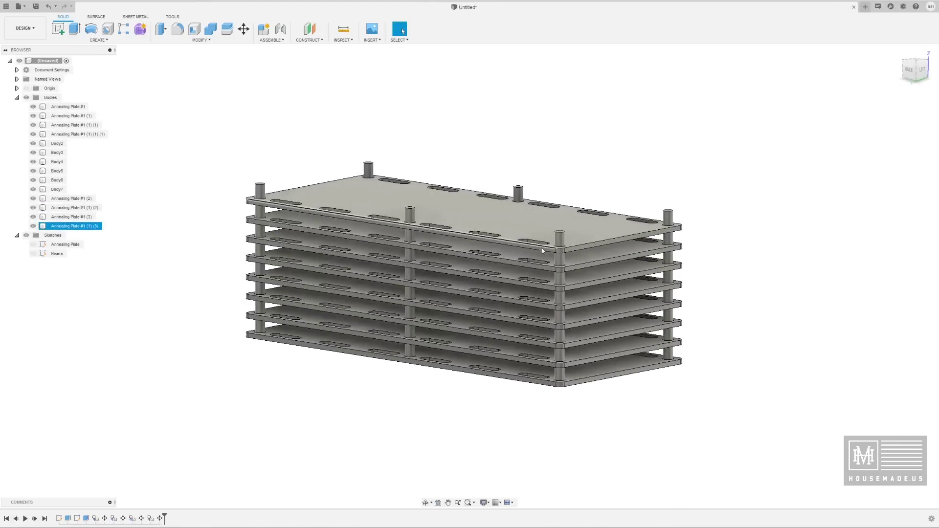
{"action": "middle_click_drag", "start_coordinate": [660, 414], "coordinate": [680, 416]}
{"action": "mouse_move", "coordinate": [472, 419]}
{"action": "middle_mouse_down", "text": "shift"}
{"action": "mouse_move", "coordinate": [503, 413]}
{"action": "mouse_move", "coordinate": [463, 421]}
{"action": "middle_mouse_up", "text": "shift"}
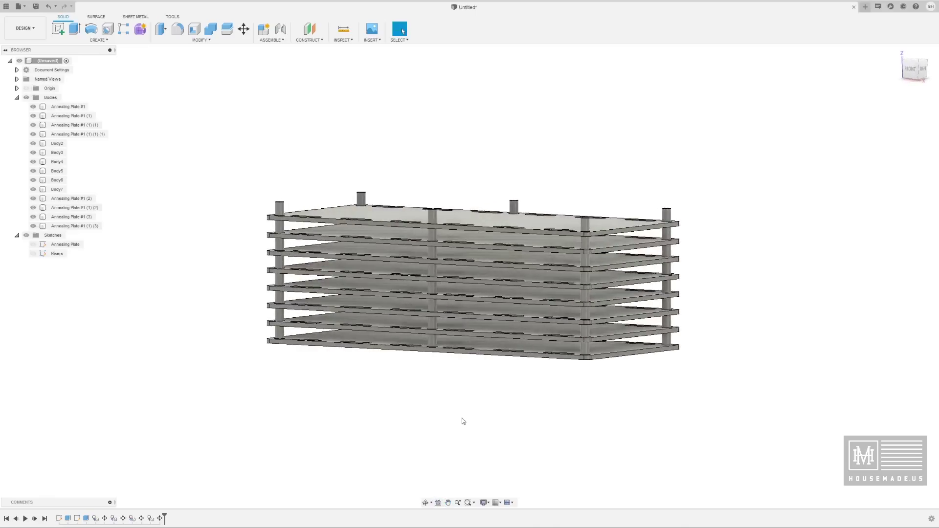
Save the design as Annealing Plate in the Knives project
{"action": "left_click", "coordinate": [36, 6]}
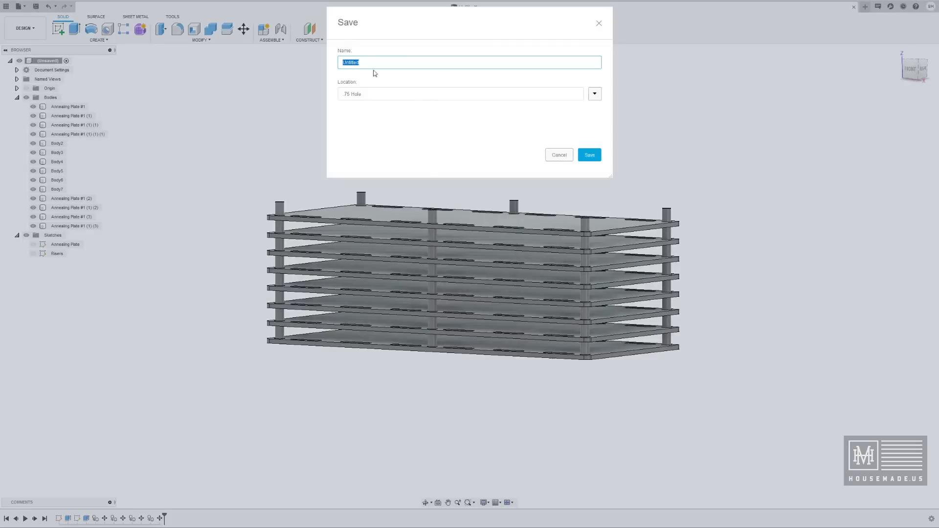
{"action": "type", "text": "Annealing Plate"}
{"action": "left_click", "coordinate": [595, 94]}
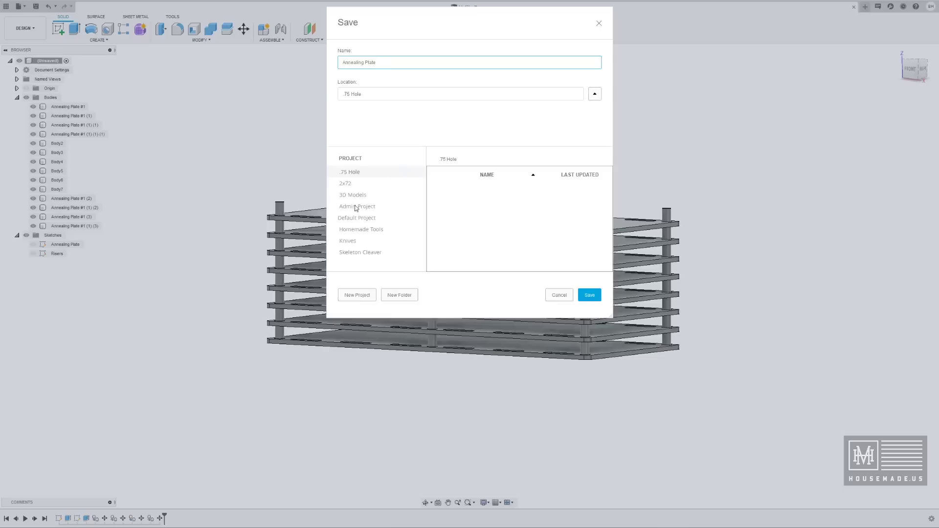
{"action": "left_click", "coordinate": [348, 241]}
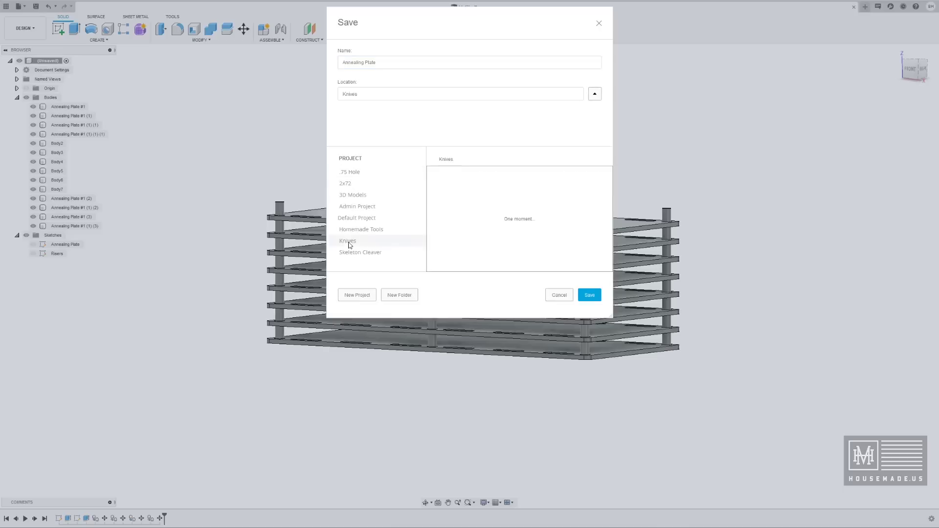
{"action": "left_click", "coordinate": [589, 295]}
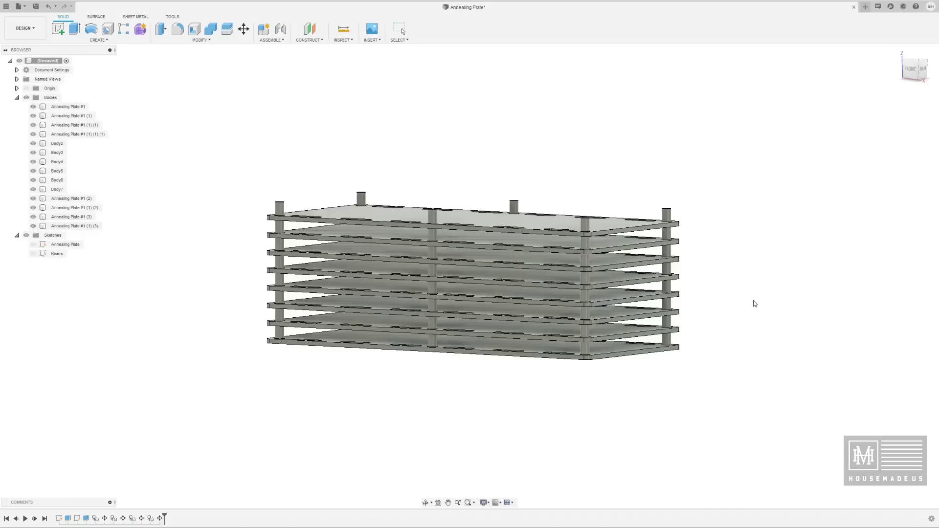
Derive the Tinker Tank body from the Knives project into the Annealing Plate design
{"action": "middle_click_drag", "start_coordinate": [758, 328], "coordinate": [626, 344], "text": "shift"}
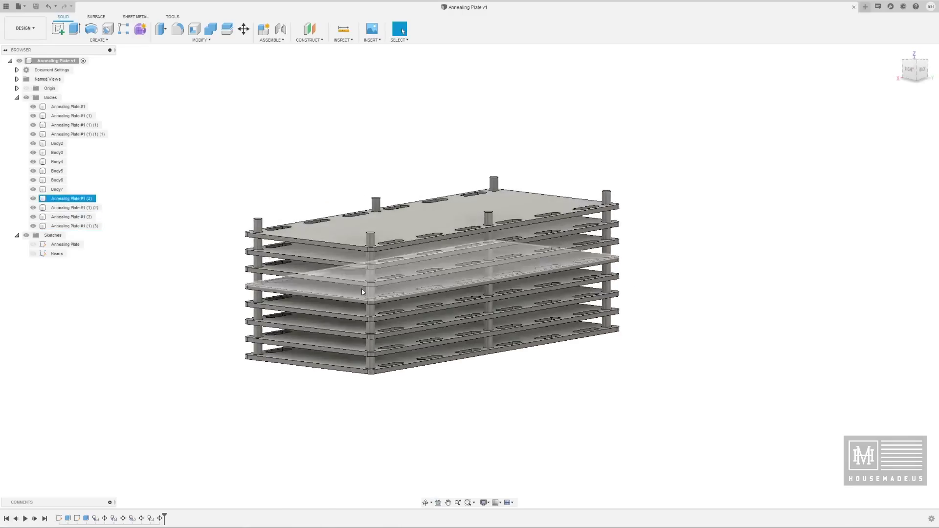
{"action": "middle_click_drag", "start_coordinate": [440, 382], "coordinate": [504, 380]}
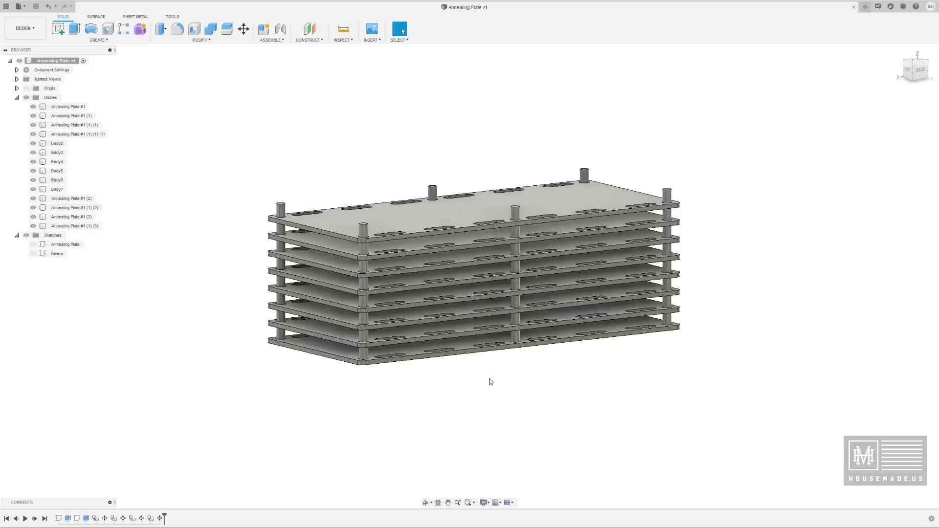
{"action": "left_click", "coordinate": [378, 288]}
{"action": "left_click", "coordinate": [380, 40]}
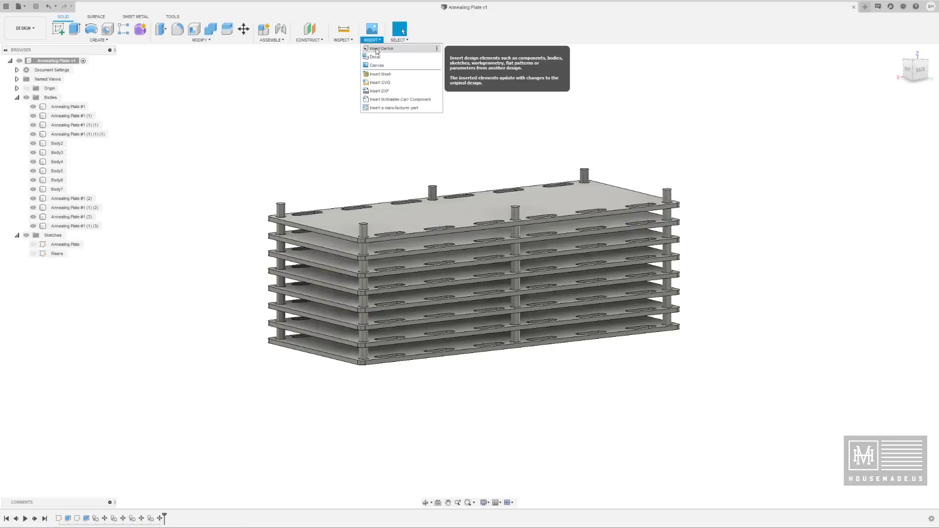
{"action": "left_click", "coordinate": [378, 49]}
{"action": "left_click", "coordinate": [355, 285]}
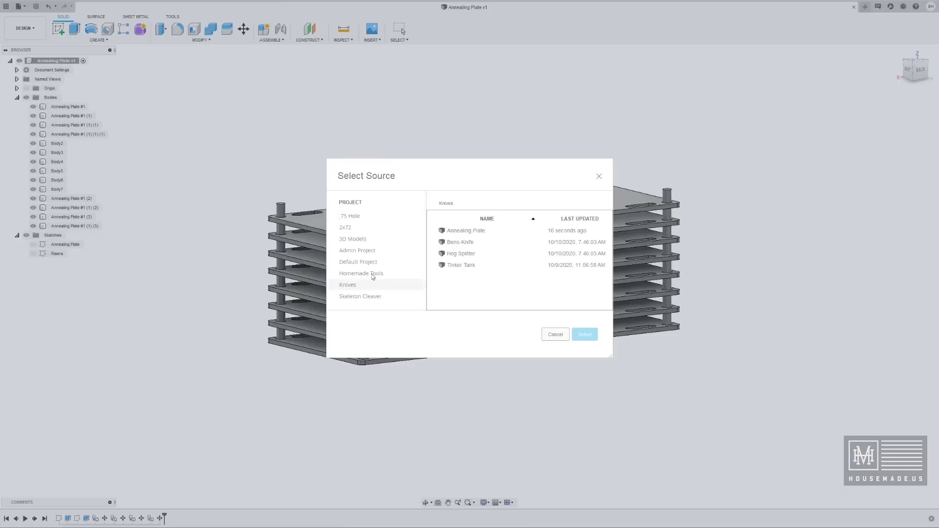
{"action": "left_click", "coordinate": [453, 266]}
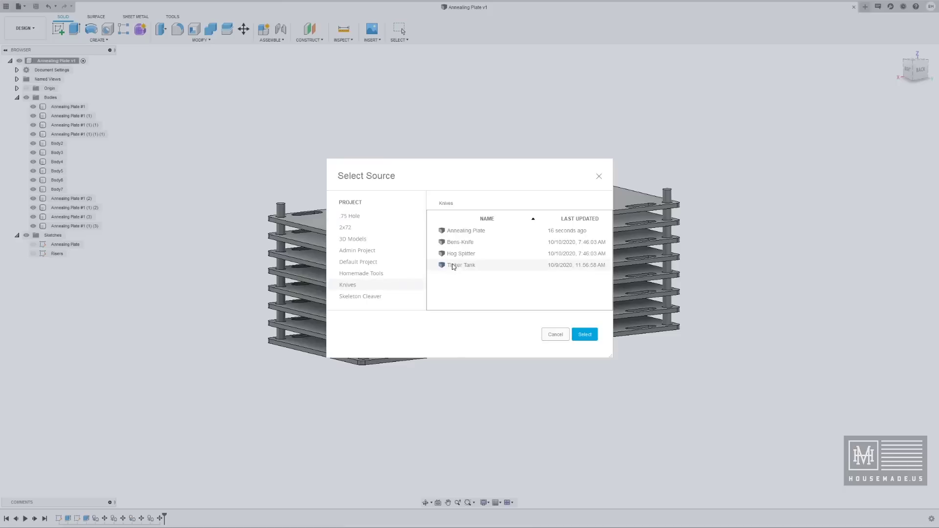
{"action": "left_click", "coordinate": [585, 334]}
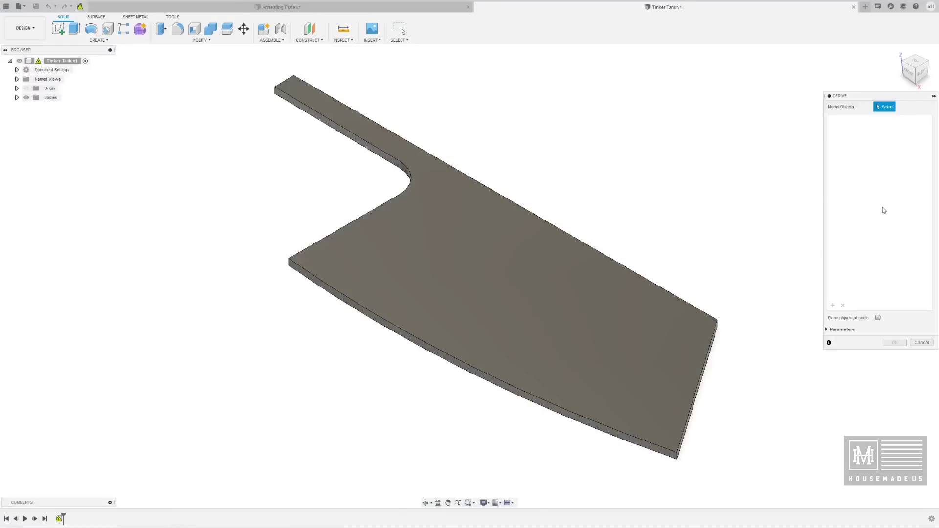
{"action": "left_click_drag", "start_coordinate": [247, 62], "coordinate": [677, 477]}
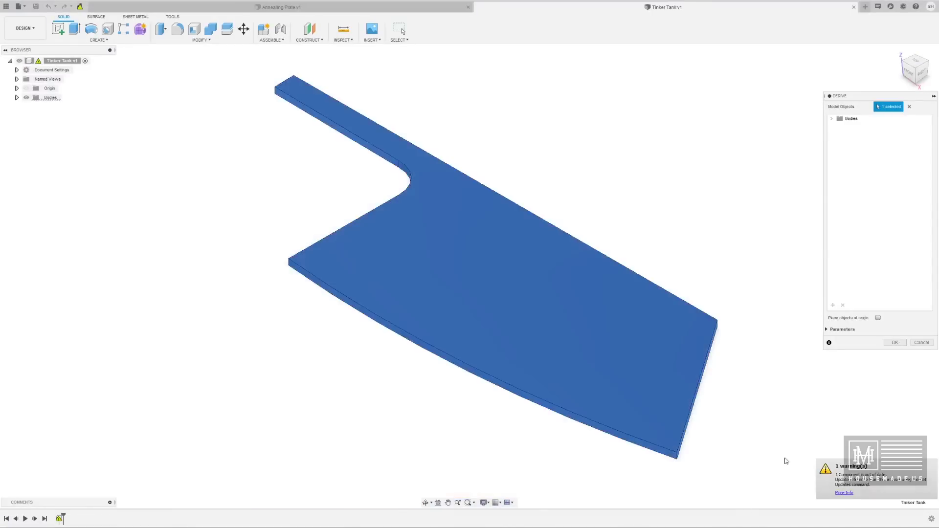
{"action": "left_click", "coordinate": [895, 343]}
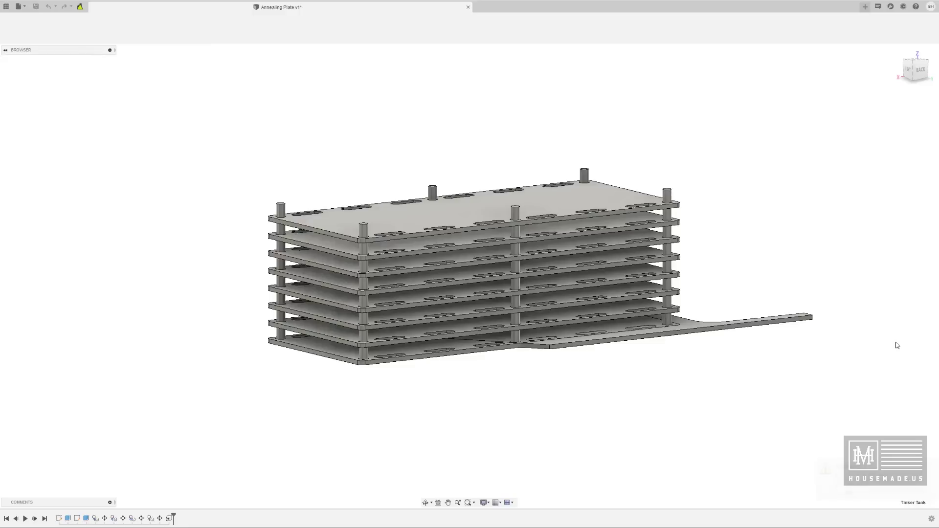
Move the Tinker Tank body over the plate by 0.70 in along X, plus another 1.981 in along X and -1.321 in along Y
{"action": "middle_click_drag", "start_coordinate": [718, 368], "coordinate": [565, 408], "text": "shift"}
{"action": "left_click", "coordinate": [78, 235]}
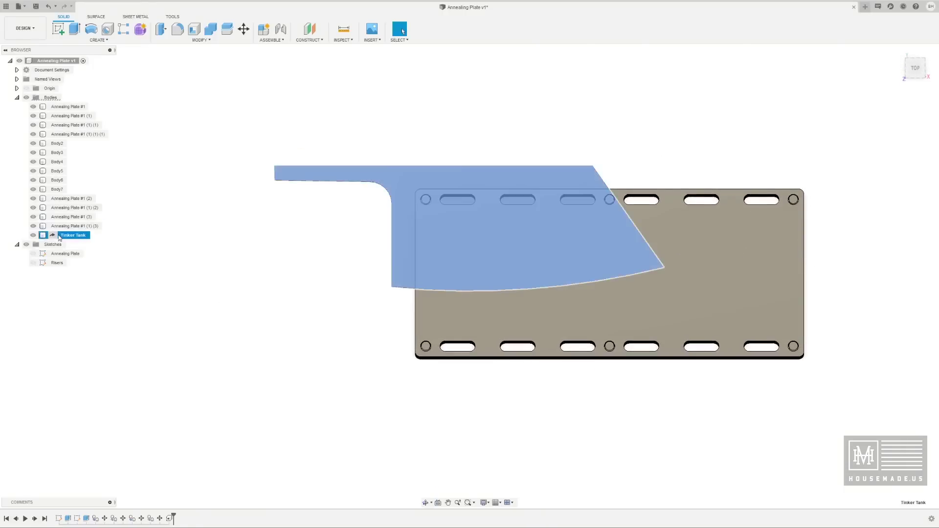
{"action": "left_click", "coordinate": [915, 69]}
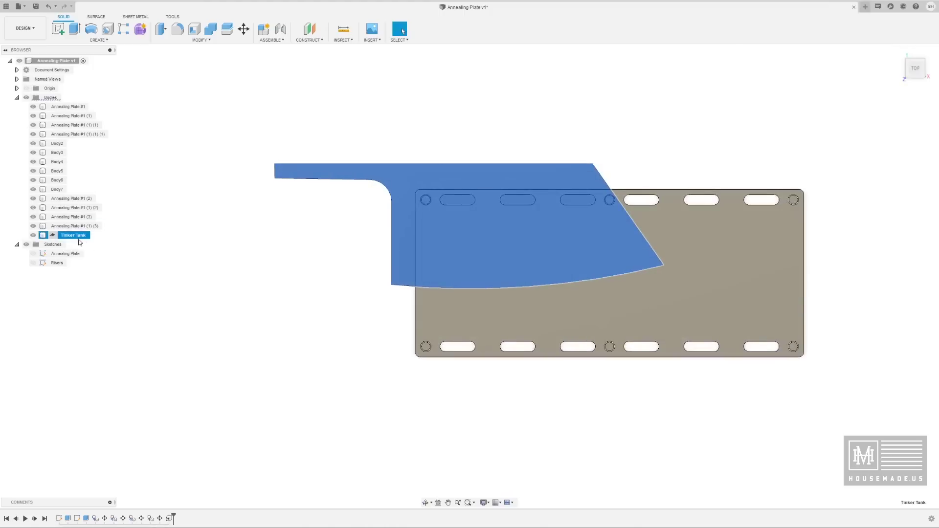
{"action": "key", "text": "m"}
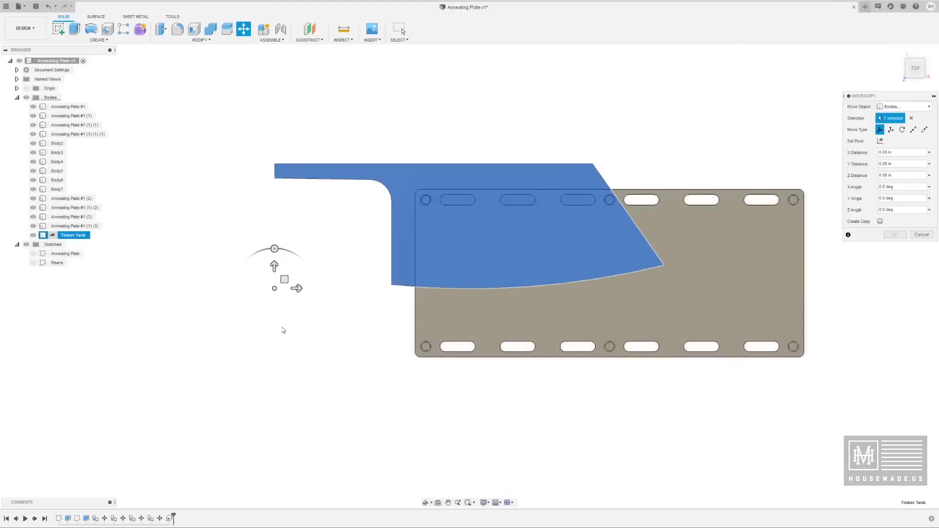
{"action": "left_click_drag", "start_coordinate": [296, 289], "coordinate": [321, 318]}
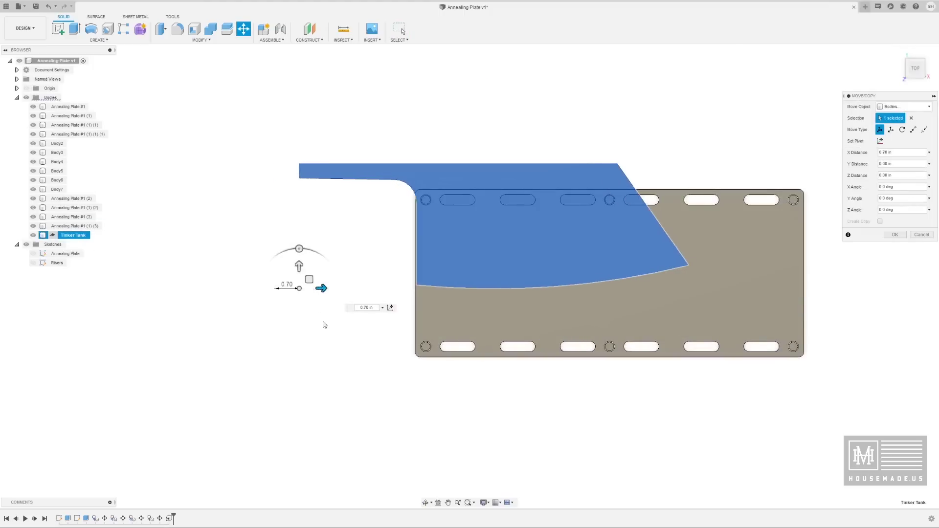
{"action": "left_click_drag", "start_coordinate": [308, 280], "coordinate": [315, 327]}
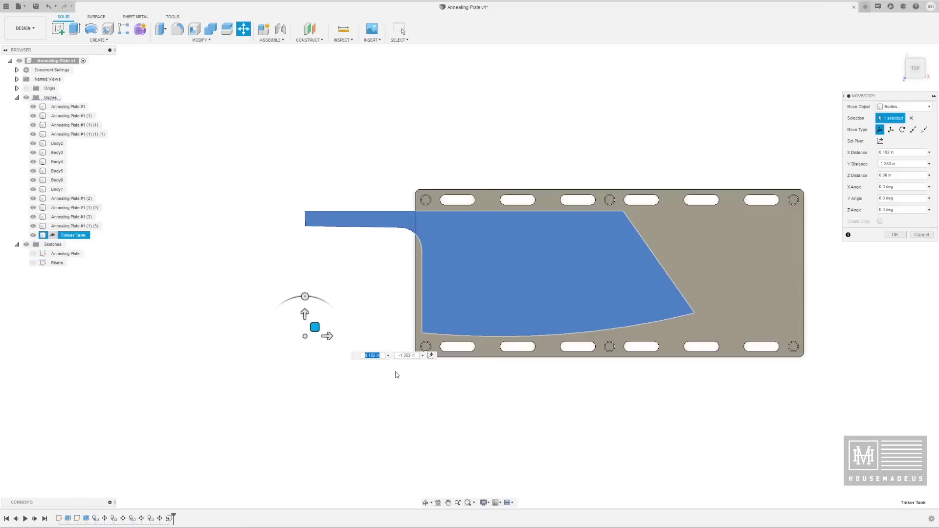
{"action": "left_click_drag", "start_coordinate": [314, 327], "coordinate": [380, 326]}
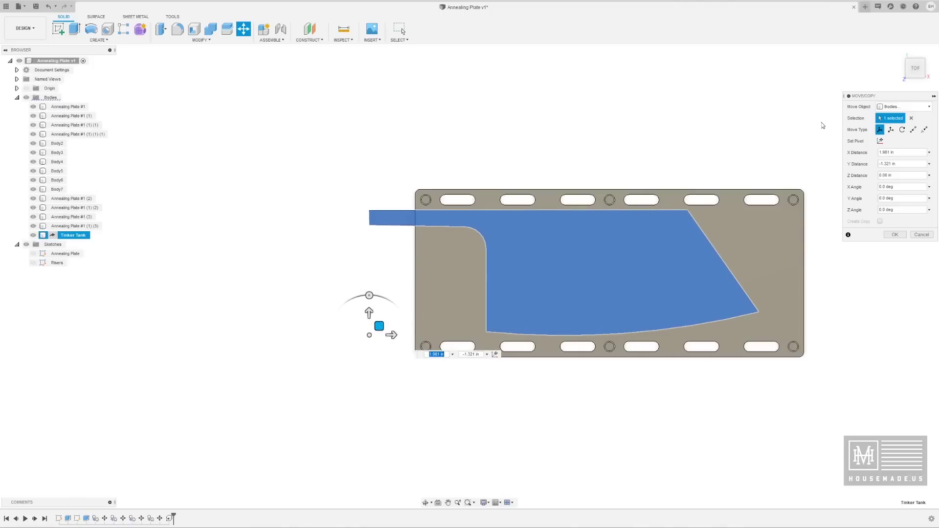
Raise the Tinker Tank body 0.20 in along Z so it rests above the lowest plate, and apply the move
{"action": "left_click", "coordinate": [902, 70]}
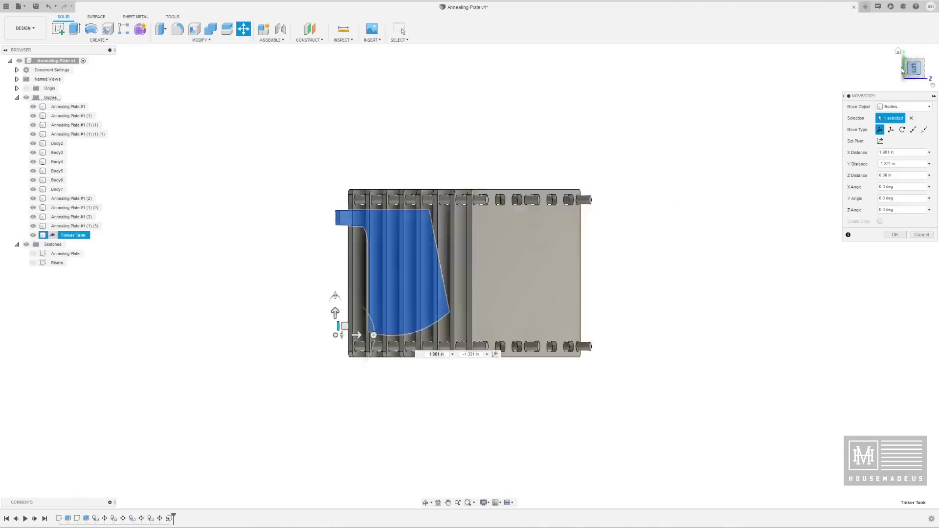
{"action": "left_click", "coordinate": [926, 51]}
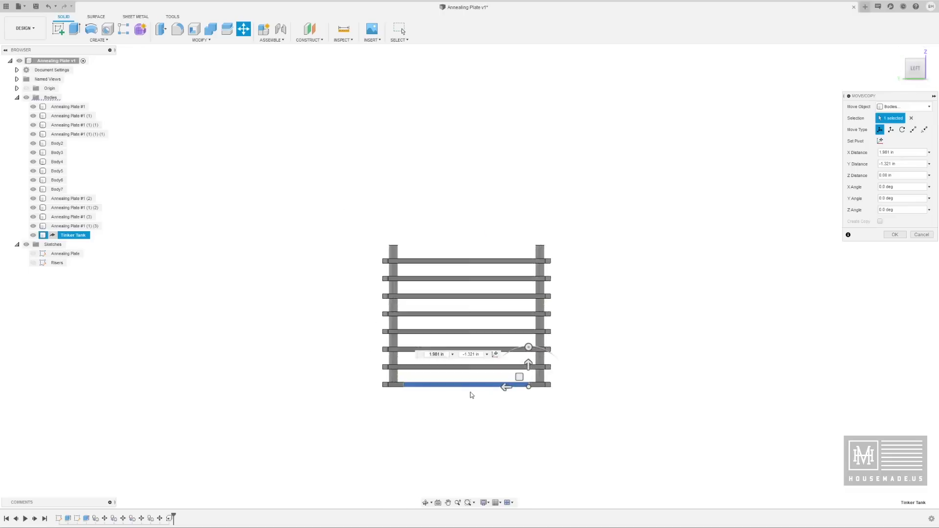
{"action": "left_click_drag", "start_coordinate": [528, 364], "coordinate": [529, 357]}
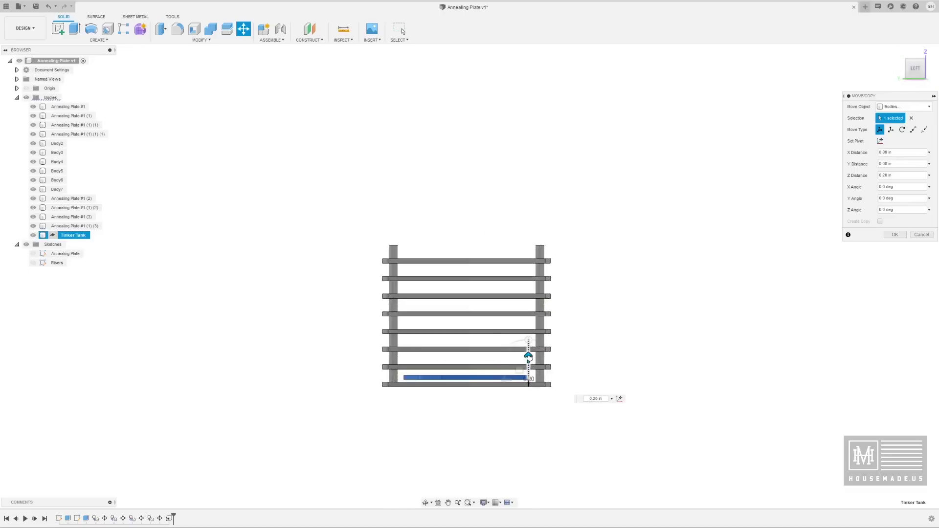
{"action": "middle_click_drag", "start_coordinate": [589, 377], "coordinate": [500, 338]}
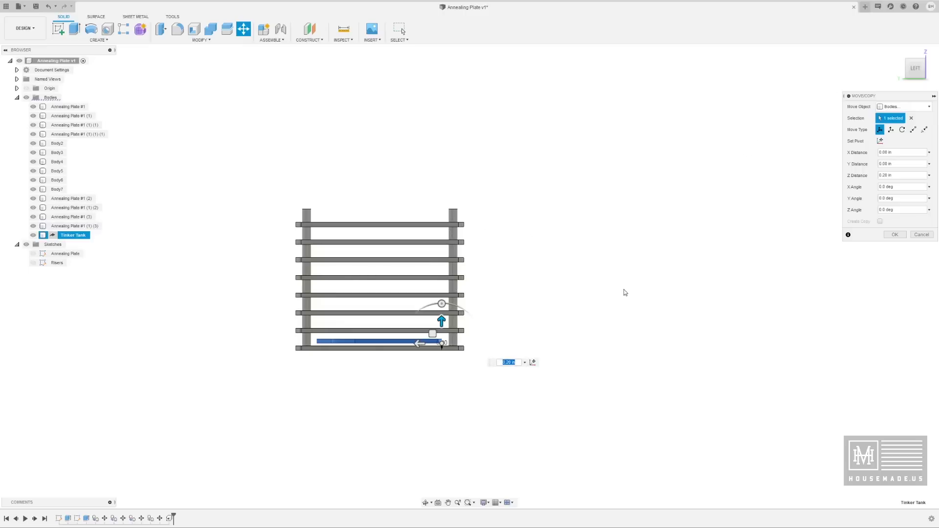
{"action": "key", "text": "Return"}
Save the design as a new version with the description User Saved
{"action": "middle_click_drag", "start_coordinate": [641, 290], "coordinate": [654, 337], "text": "shift"}
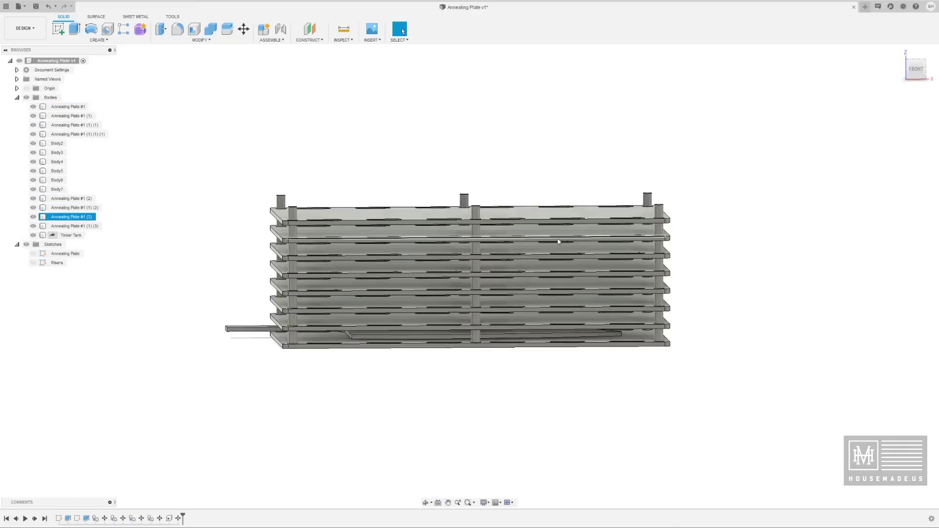
{"action": "mouse_move", "coordinate": [748, 335]}
{"action": "middle_mouse_down", "text": "shift"}
{"action": "mouse_move", "coordinate": [684, 329]}
{"action": "mouse_move", "coordinate": [684, 338]}
{"action": "mouse_move", "coordinate": [782, 333]}
{"action": "mouse_move", "coordinate": [732, 339]}
{"action": "middle_mouse_up", "text": "shift"}
{"action": "middle_click_drag", "start_coordinate": [603, 346], "coordinate": [627, 352]}
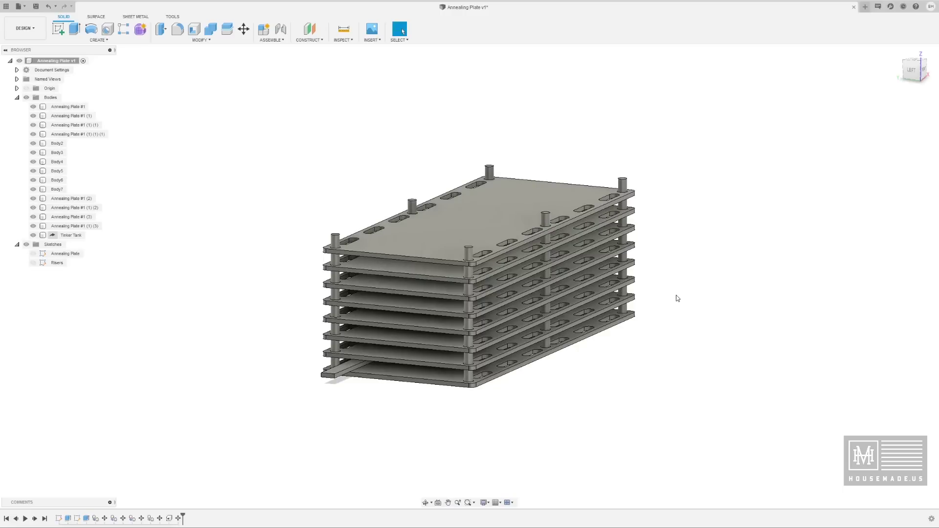
{"action": "key", "text": "ctrl+s"}
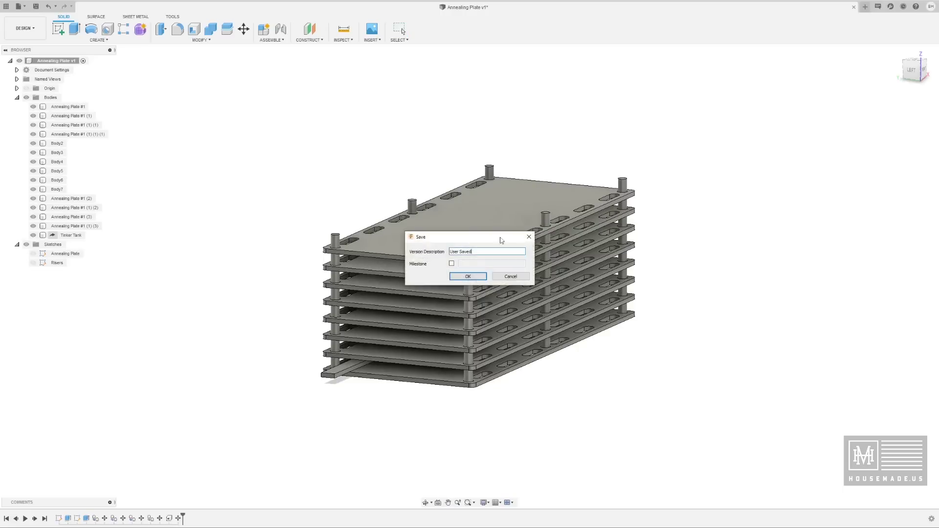
{"action": "left_click", "coordinate": [468, 277]}
{"action": "left_click", "coordinate": [240, 270]}
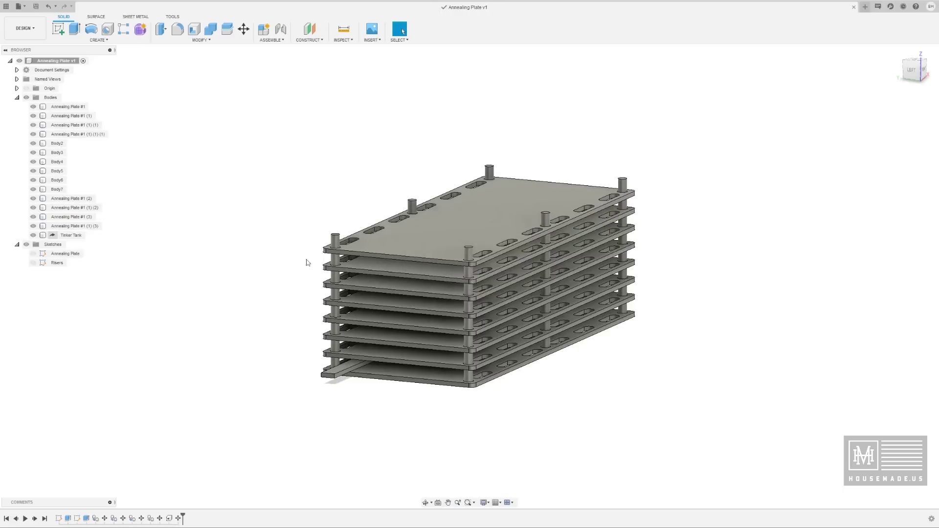
Hide all bodies and show only the Annealing Plate sketch, viewed from the top
{"action": "left_click", "coordinate": [457, 246]}
{"action": "left_click", "coordinate": [27, 97]}
{"action": "left_click", "coordinate": [26, 98]}
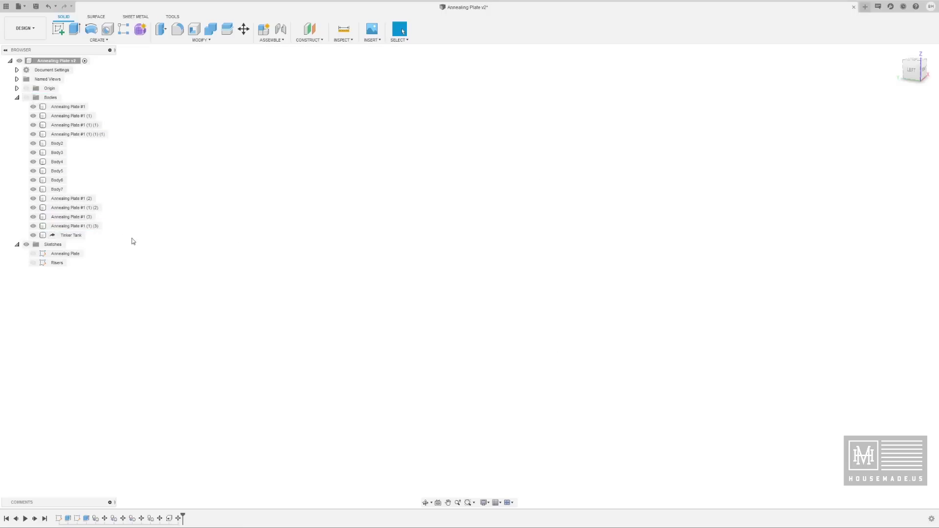
{"action": "left_click", "coordinate": [34, 260]}
{"action": "left_click", "coordinate": [33, 254]}
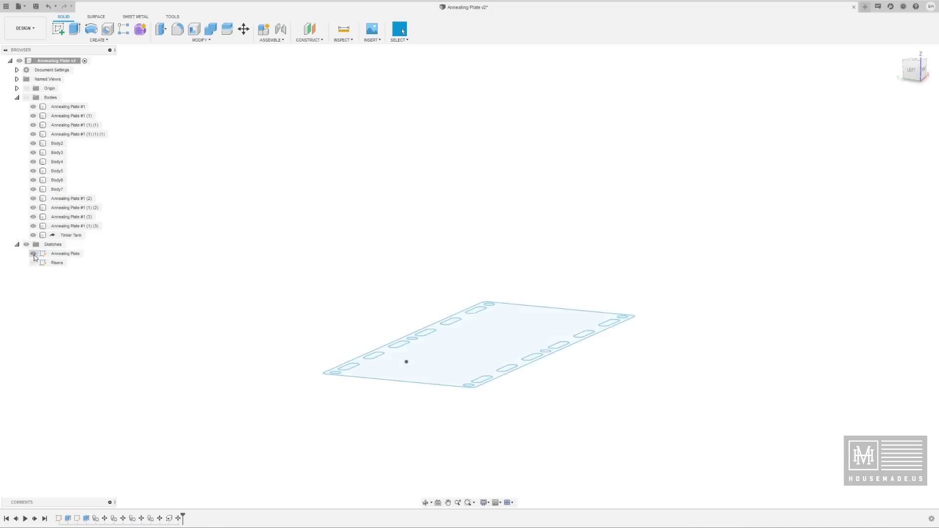
{"action": "left_click", "coordinate": [66, 254]}
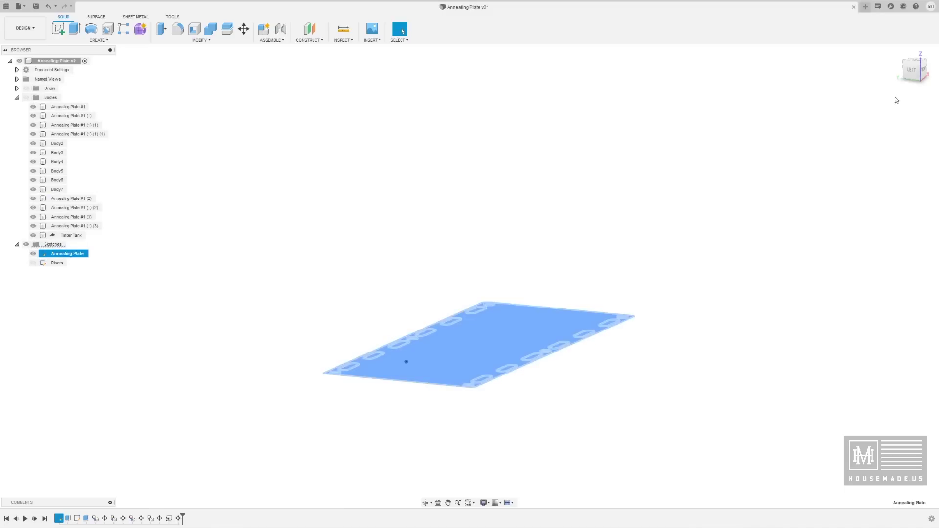
{"action": "left_click", "coordinate": [916, 63]}
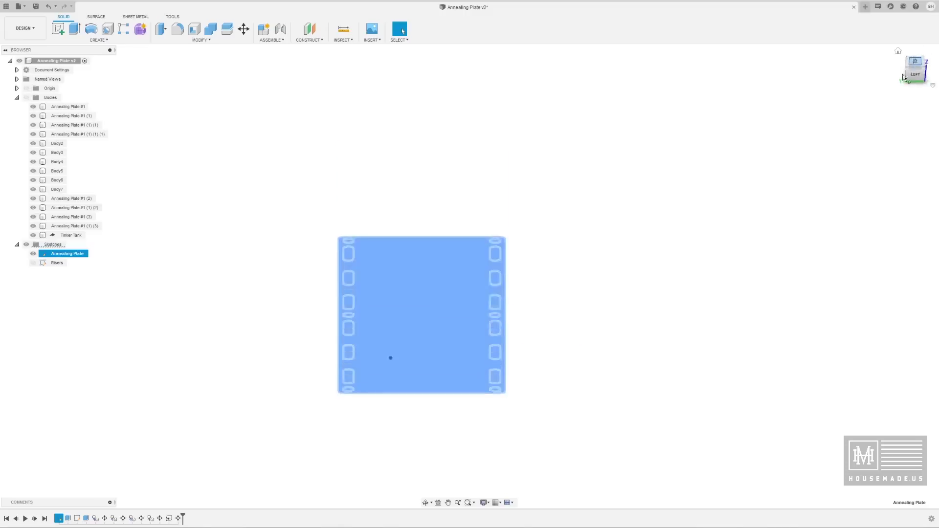
{"action": "left_click", "coordinate": [934, 58]}
{"action": "middle_click_drag", "start_coordinate": [765, 289], "coordinate": [637, 333]}
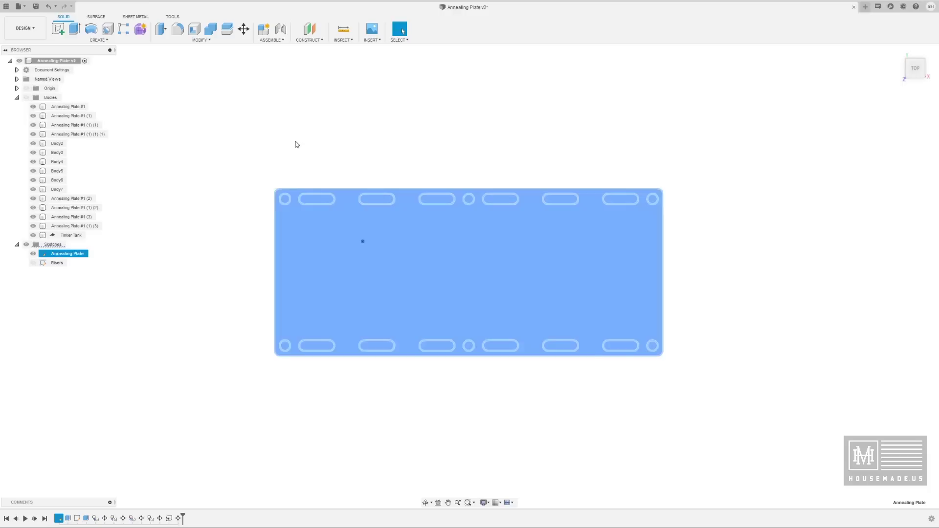
{"action": "left_click", "coordinate": [296, 142]}
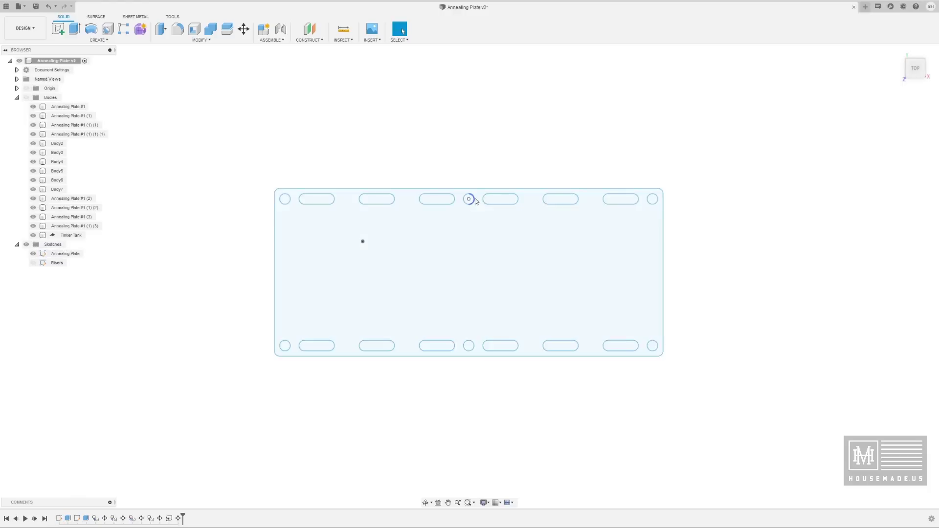
Try to delete the middle riser-hole circle between the slots along the plate sketch's upper edge
{"action": "scroll", "coordinate": [479, 205], "scroll_direction": "up", "scroll_amount": 3}
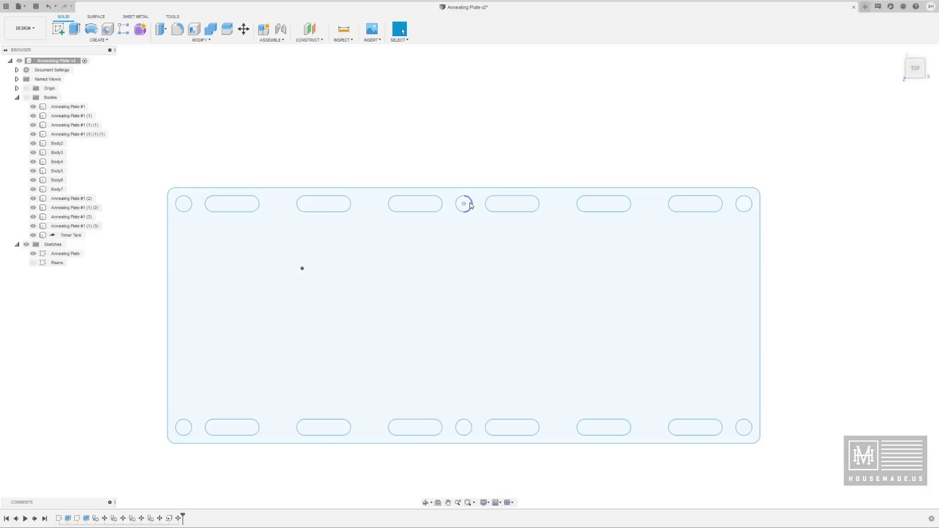
{"action": "scroll", "coordinate": [463, 203], "scroll_direction": "up", "scroll_amount": 5}
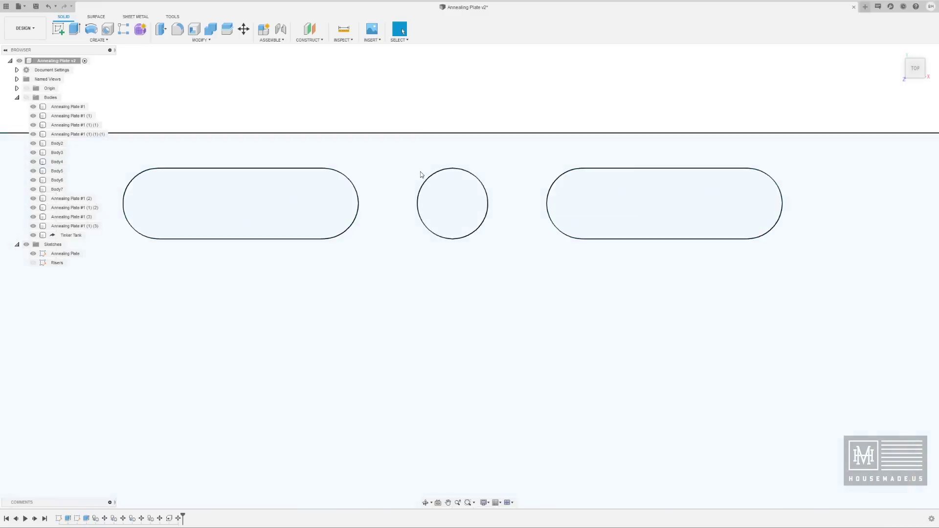
{"action": "left_click_drag", "start_coordinate": [413, 161], "coordinate": [532, 267]}
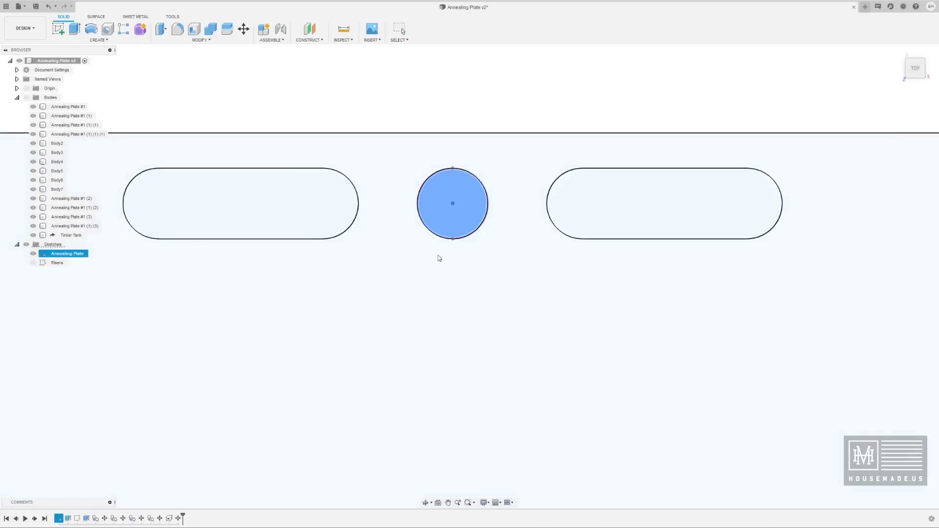
{"action": "key", "text": "Delete"}
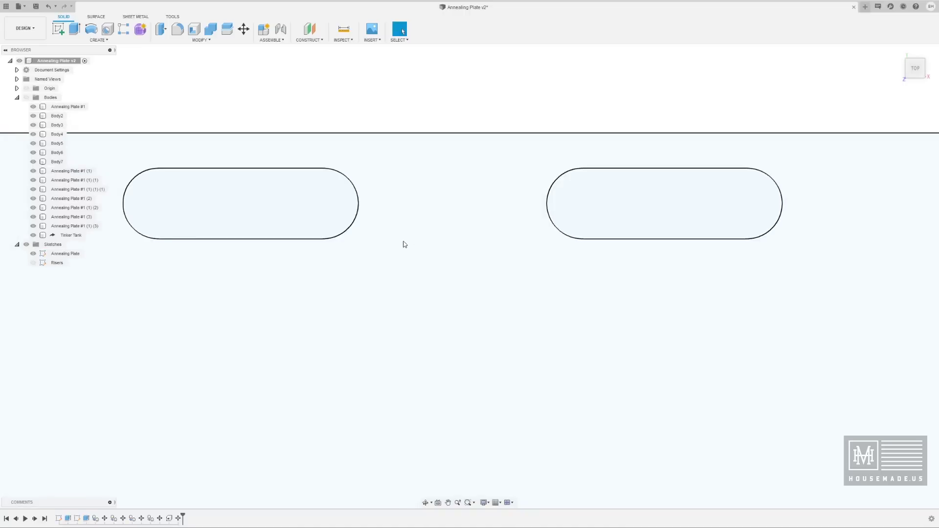
Open the Annealing Plate sketch for editing and delete the middle riser-hole circle between the slots along the upper edge
{"action": "key", "text": "c"}
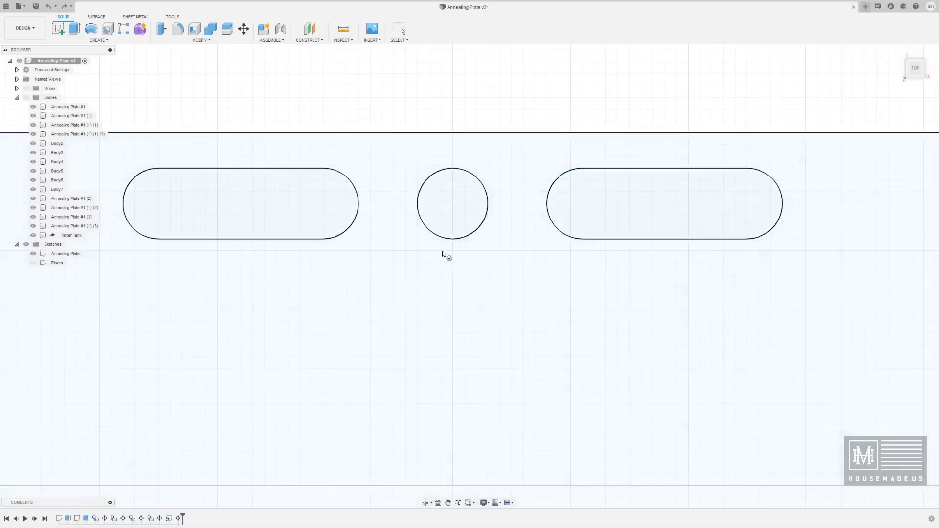
{"action": "double_click", "coordinate": [453, 206]}
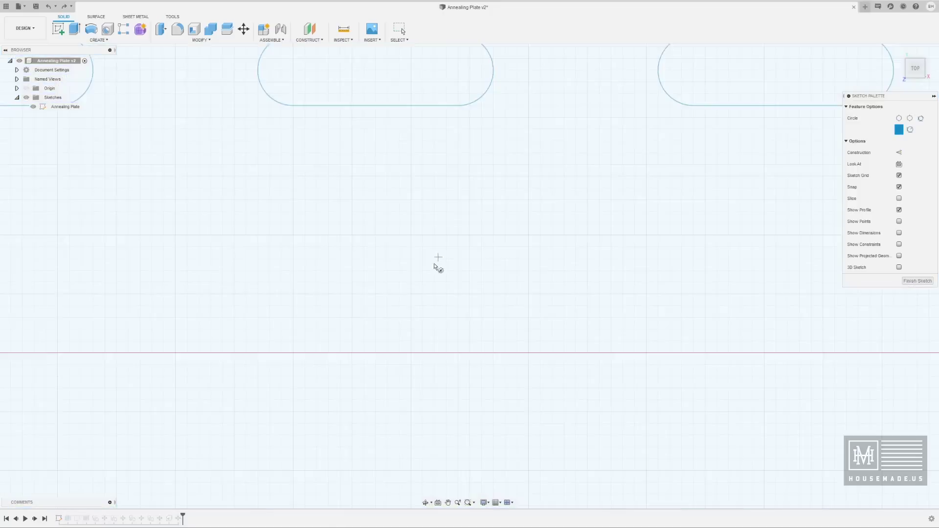
{"action": "key", "text": "c"}
{"action": "scroll", "coordinate": [404, 245], "scroll_direction": "up", "scroll_amount": 5}
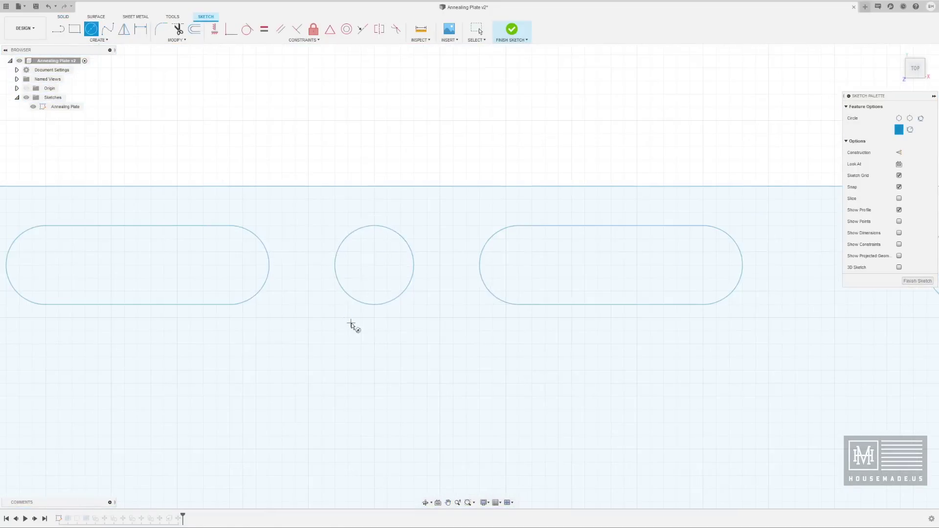
{"action": "middle_click_drag", "start_coordinate": [342, 353], "coordinate": [436, 331]}
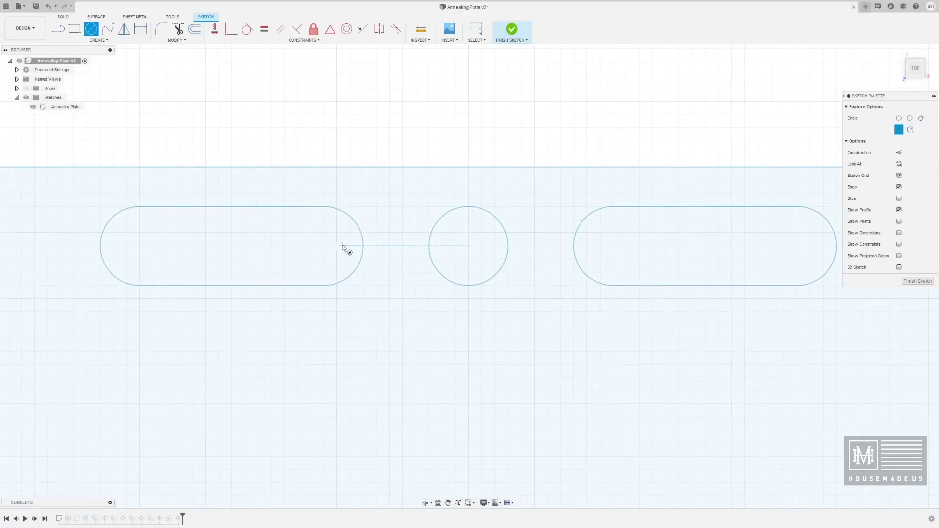
{"action": "key", "text": "Escape"}
{"action": "left_click_drag", "start_coordinate": [411, 192], "coordinate": [526, 317]}
{"action": "key", "text": "Delete"}
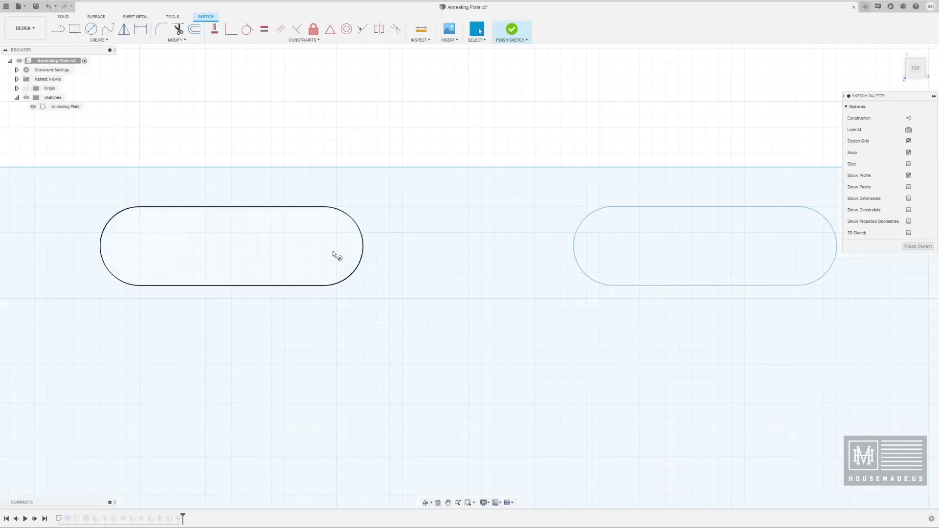
Draw a replacement riser-hole circle centred between the two middle slots along the upper edge, in line with the slot centres
{"action": "key", "text": "c"}
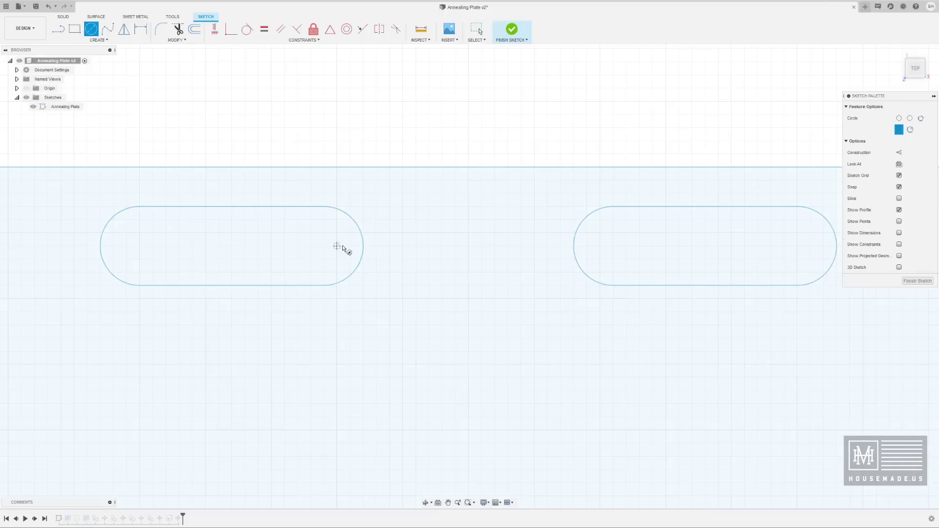
{"action": "left_click", "coordinate": [469, 245]}
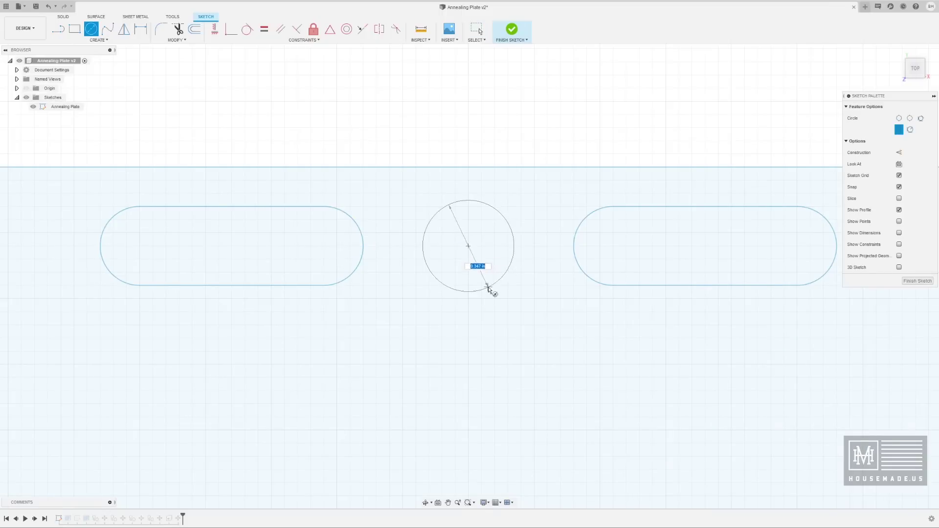
{"action": "left_click", "coordinate": [488, 289]}
{"action": "key", "text": "Escape"}
Delete the middle riser-hole circle between the slots along the plate sketch's lower edge
{"action": "scroll", "coordinate": [498, 285], "scroll_direction": "down", "scroll_amount": 5}
{"action": "middle_click_drag", "start_coordinate": [510, 312], "coordinate": [375, 104]}
{"action": "left_click_drag", "start_coordinate": [287, 393], "coordinate": [335, 441]}
{"action": "key", "text": "Delete"}
{"action": "scroll", "coordinate": [318, 418], "scroll_direction": "up", "scroll_amount": 4}
{"action": "mouse_move", "coordinate": [320, 424]}
{"action": "middle_mouse_down"}
{"action": "mouse_move", "coordinate": [413, 323]}
{"action": "mouse_move", "coordinate": [384, 324]}
{"action": "middle_mouse_up"}
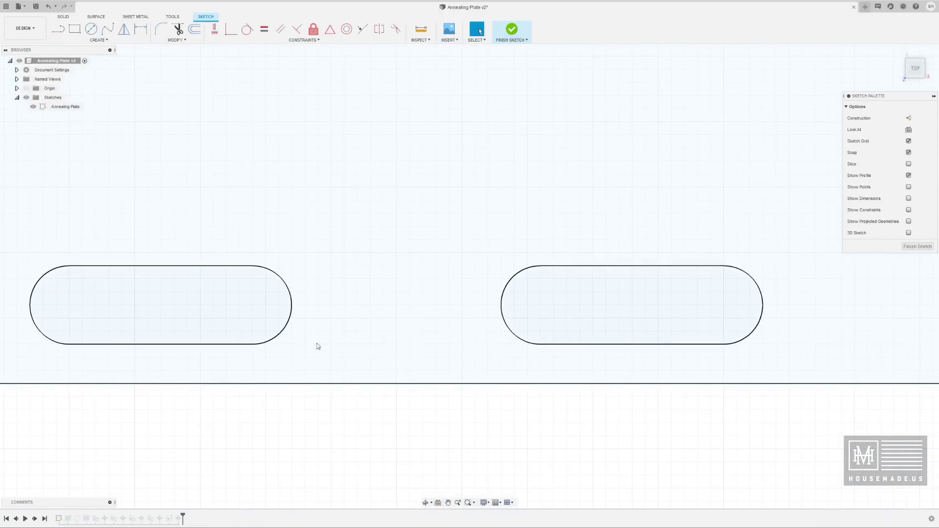
Draw a 0.3 in diameter circle centred between the two middle slots along the lower edge and finish the sketch
{"action": "key", "text": "c"}
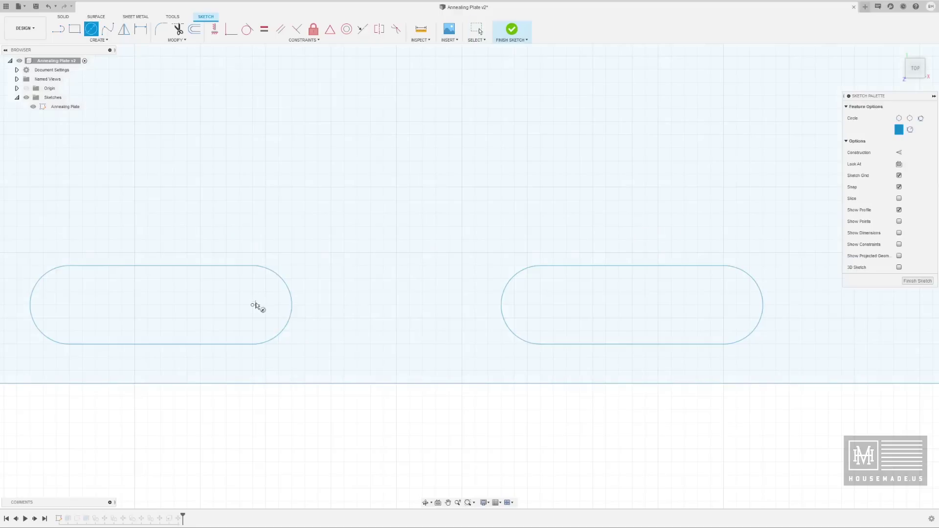
{"action": "scroll", "coordinate": [397, 305], "scroll_direction": "down", "scroll_amount": 6}
{"action": "scroll", "coordinate": [397, 306], "scroll_direction": "up", "scroll_amount": 4}
{"action": "scroll", "coordinate": [396, 305], "scroll_direction": "up", "scroll_amount": 4}
{"action": "left_click", "coordinate": [394, 305]}
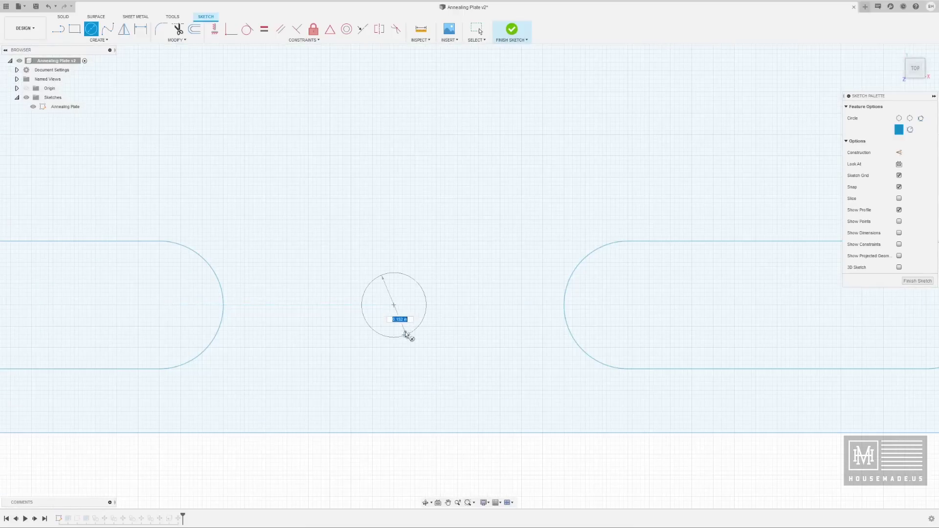
{"action": "type", "text": ".3"}
{"action": "key", "text": "Return"}
{"action": "scroll", "coordinate": [433, 337], "scroll_direction": "down", "scroll_amount": 5}
{"action": "middle_click_drag", "start_coordinate": [474, 274], "coordinate": [468, 319]}
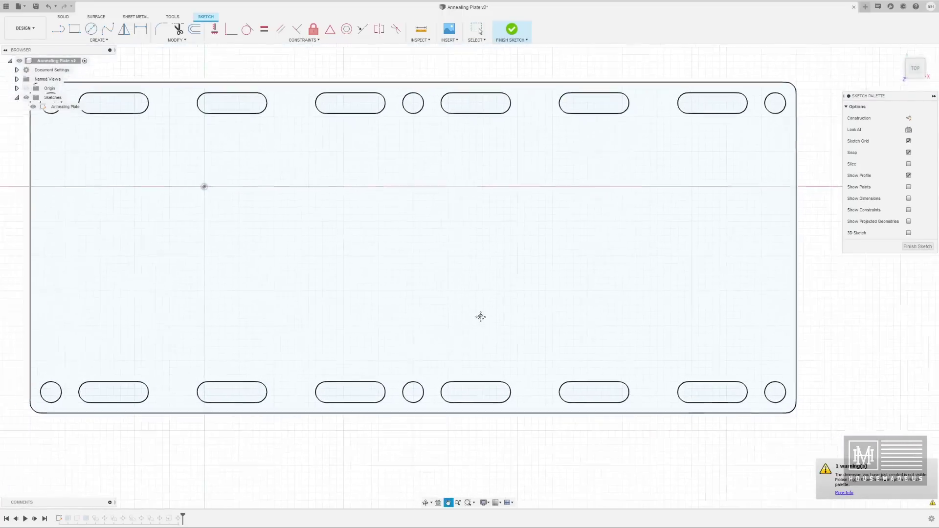
{"action": "scroll", "coordinate": [474, 322], "scroll_direction": "down", "scroll_amount": 2}
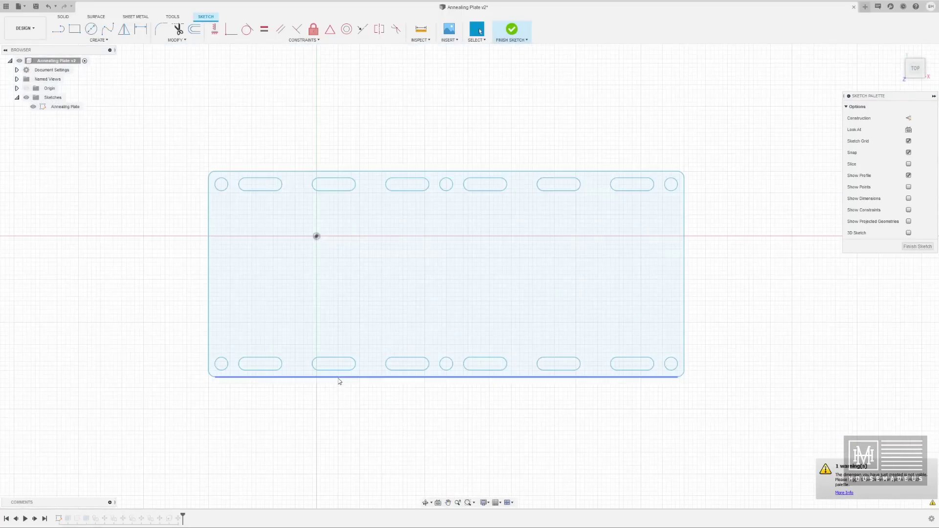
{"action": "left_click", "coordinate": [511, 30]}
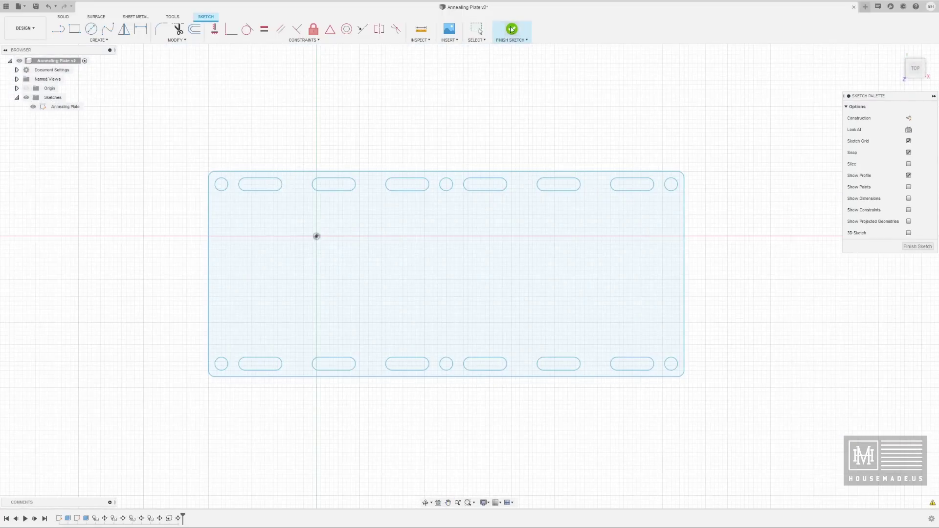
Check the design's unit setting in the document settings
{"action": "middle_click_drag", "start_coordinate": [382, 300], "coordinate": [417, 322]}
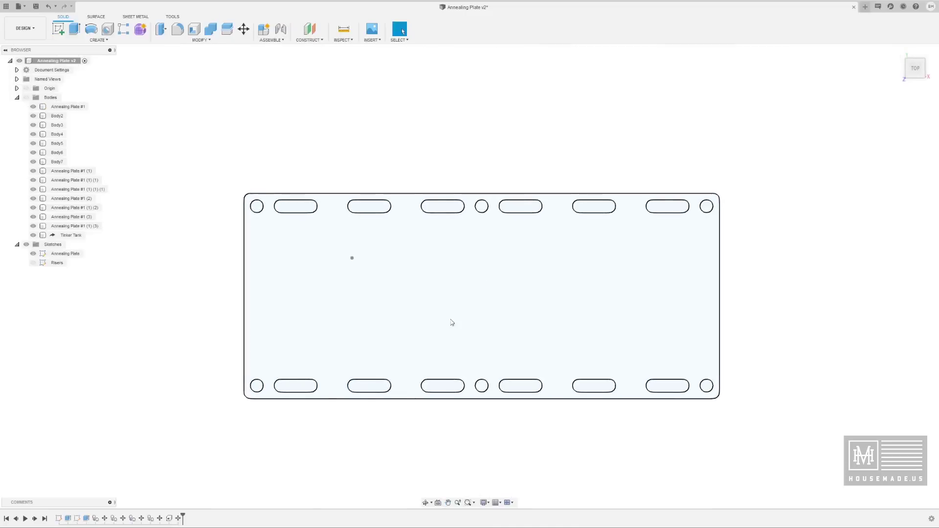
{"action": "left_click_drag", "start_coordinate": [441, 320], "coordinate": [413, 302]}
{"action": "key", "text": "Escape"}
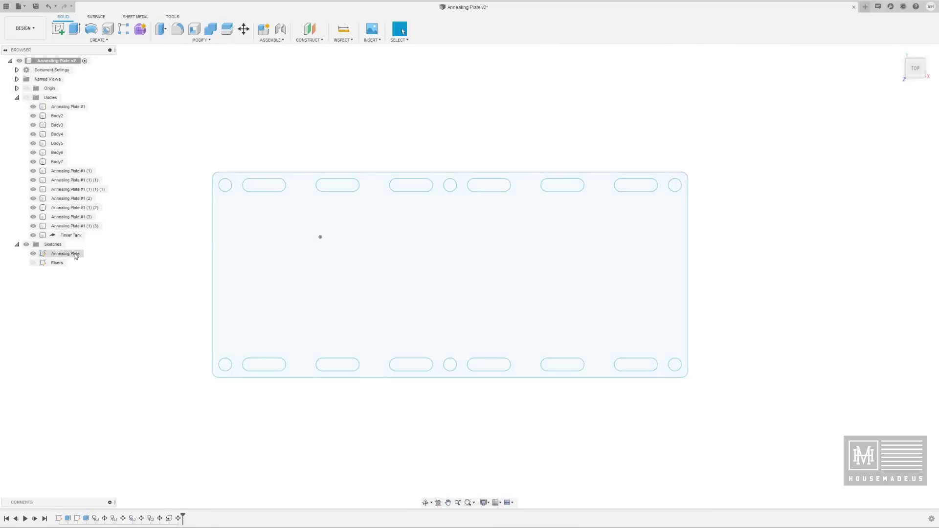
{"action": "left_click", "coordinate": [17, 71]}
{"action": "mouse_move", "coordinate": [50, 82]}
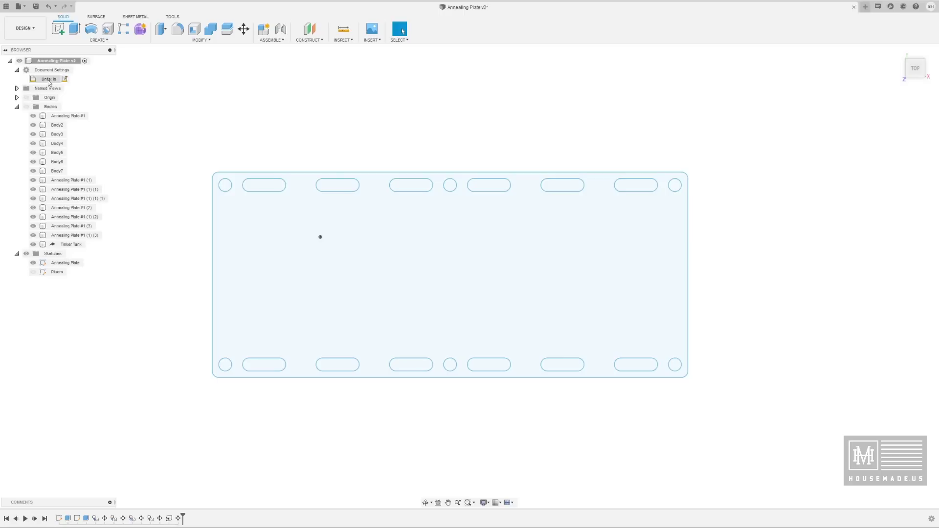
Start exporting the Annealing Plate sketch as a DXF and choose the SheetCAM folder in Dropbox as its destination
{"action": "left_click", "coordinate": [68, 267]}
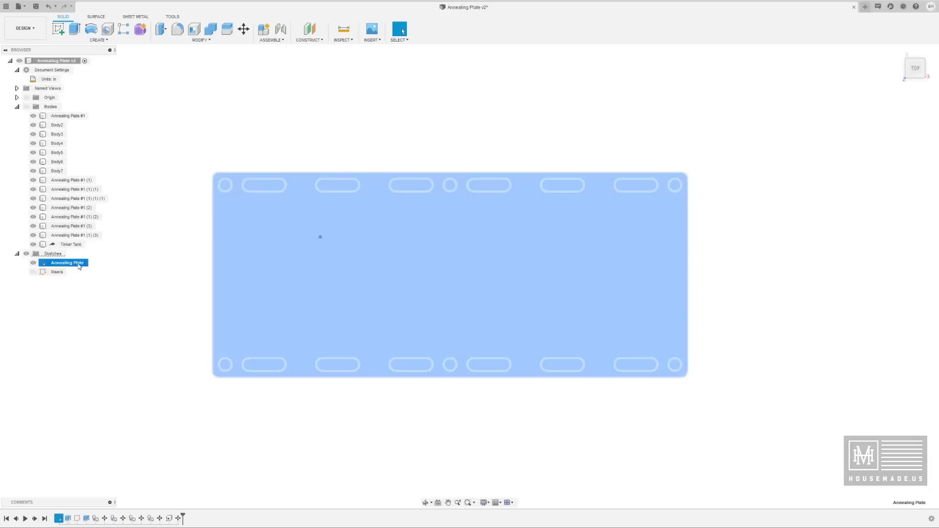
{"action": "right_click", "coordinate": [79, 265]}
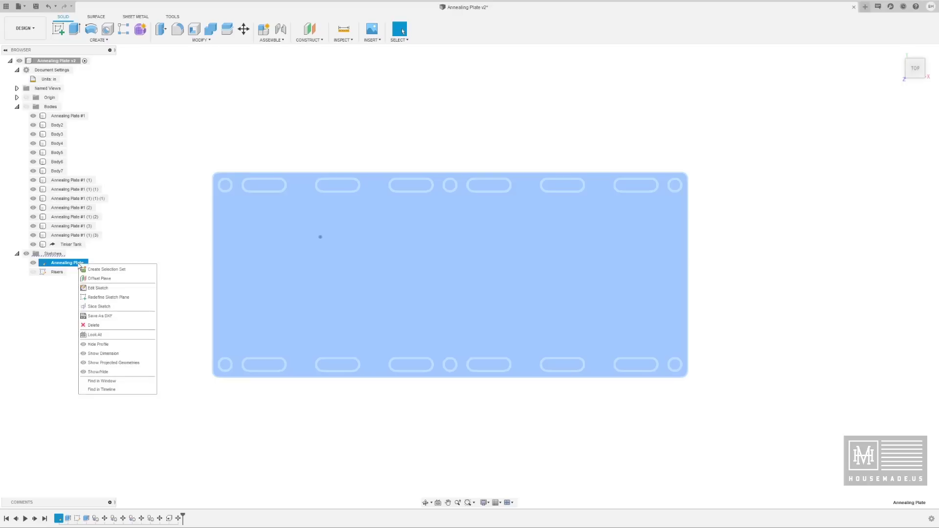
{"action": "left_click", "coordinate": [101, 316]}
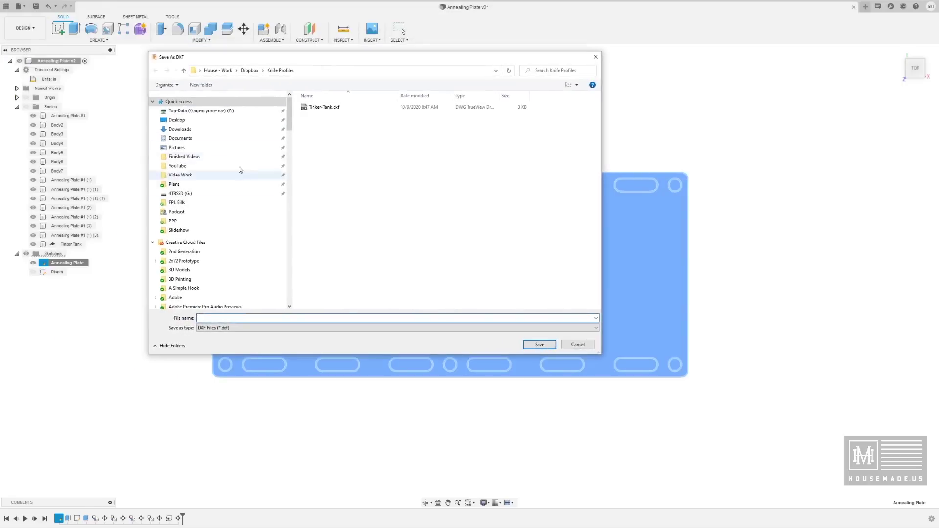
{"action": "left_click", "coordinate": [152, 242]}
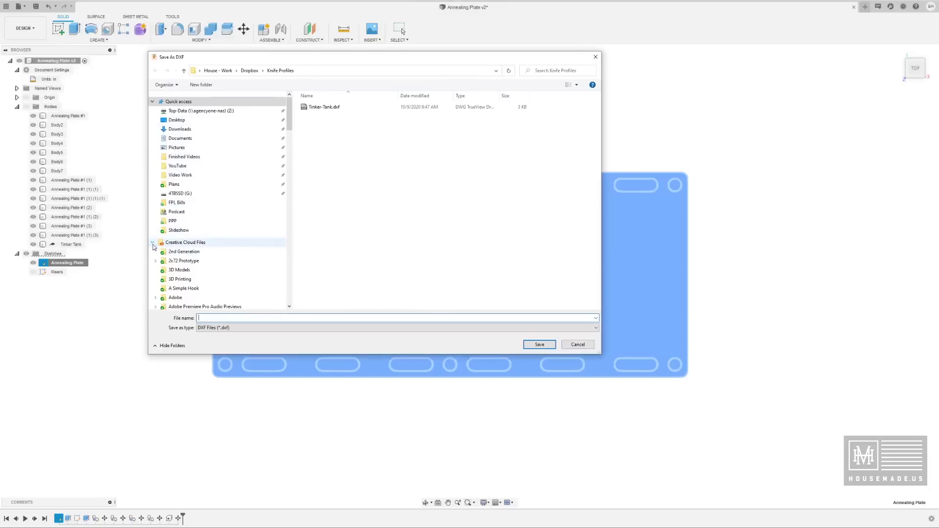
{"action": "scroll", "coordinate": [237, 250], "scroll_direction": "down", "scroll_amount": 1}
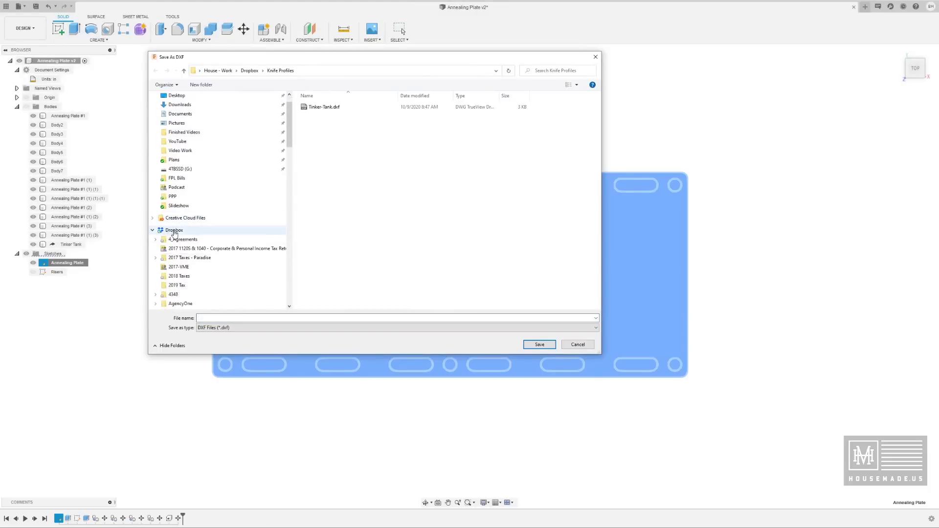
{"action": "left_click", "coordinate": [175, 232]}
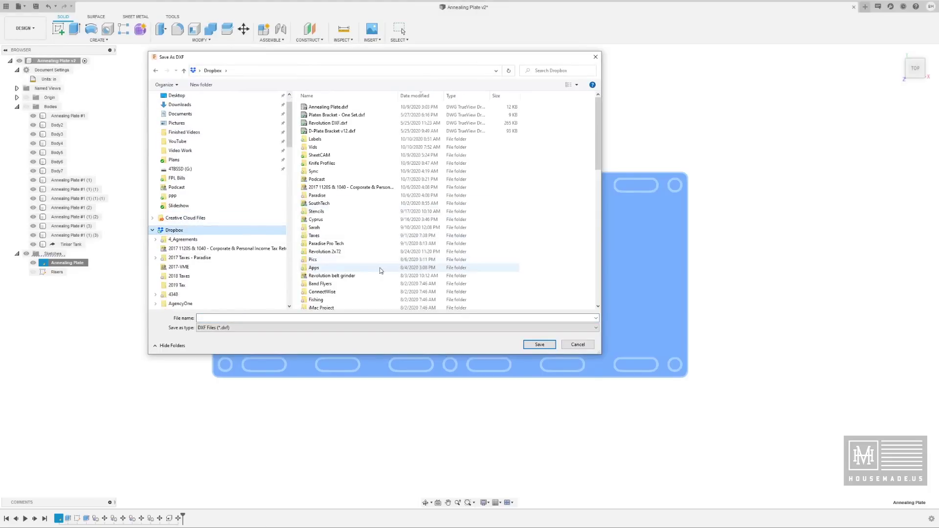
{"action": "scroll", "coordinate": [384, 268], "scroll_direction": "down", "scroll_amount": 3}
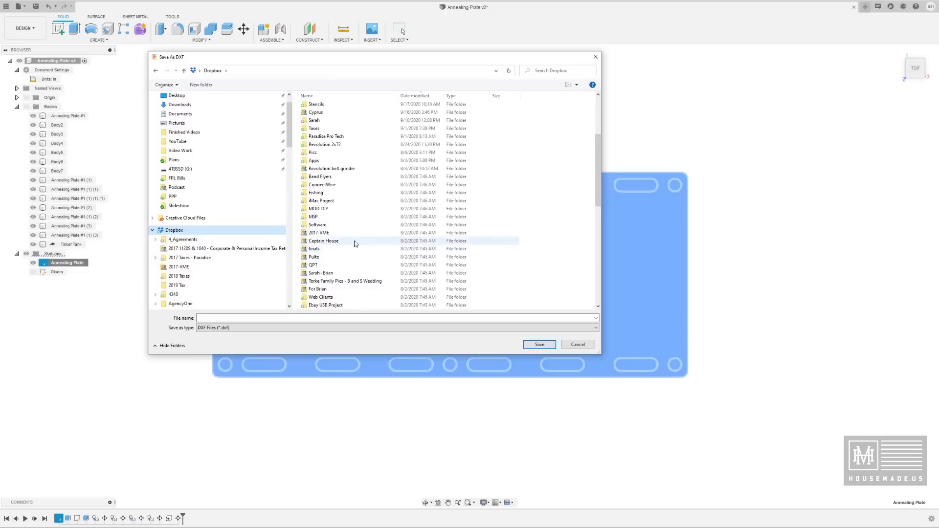
{"action": "scroll", "coordinate": [351, 230], "scroll_direction": "down", "scroll_amount": 2}
{"action": "scroll", "coordinate": [351, 230], "scroll_direction": "down", "scroll_amount": 3}
{"action": "double_click", "coordinate": [388, 214]}
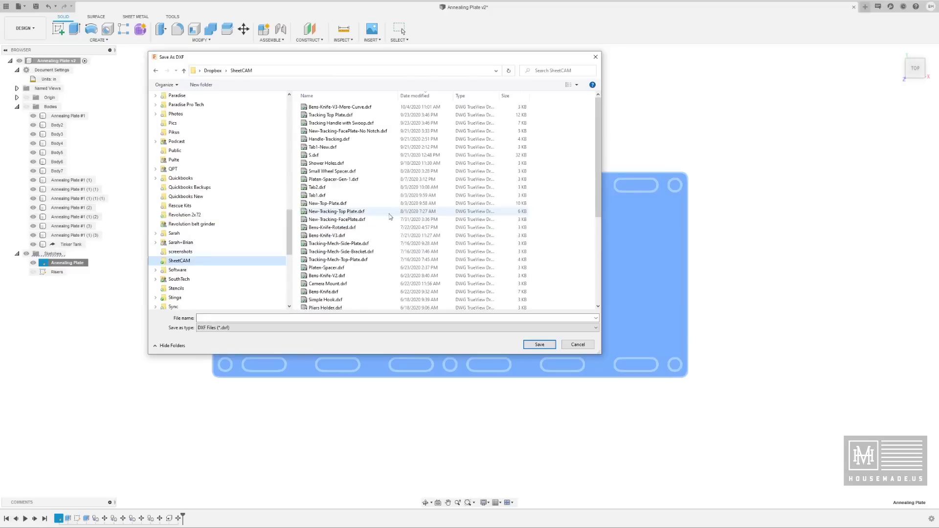
{"action": "left_click_drag", "start_coordinate": [598, 167], "coordinate": [589, 239]}
{"action": "scroll", "coordinate": [590, 242], "scroll_direction": "up", "scroll_amount": 5}
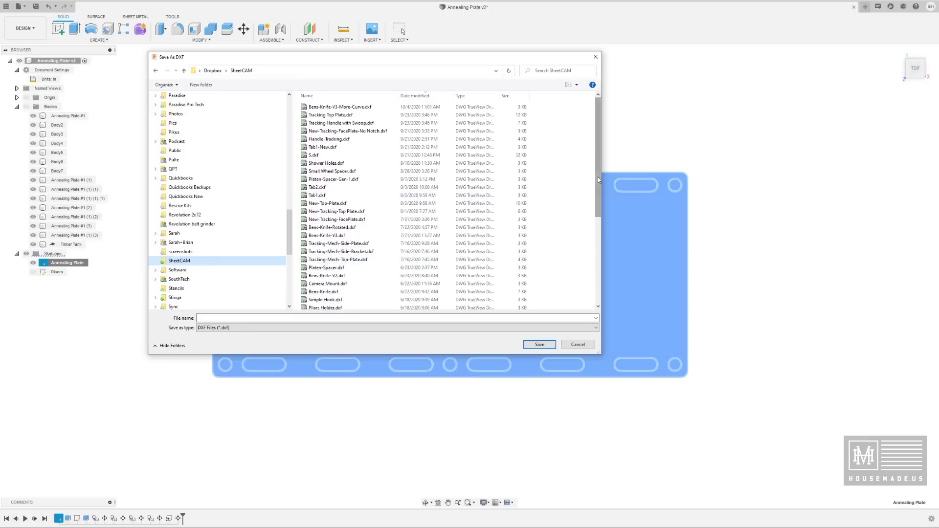
Name the DXF file Annealing Plate Final and save it
{"action": "left_click", "coordinate": [207, 318]}
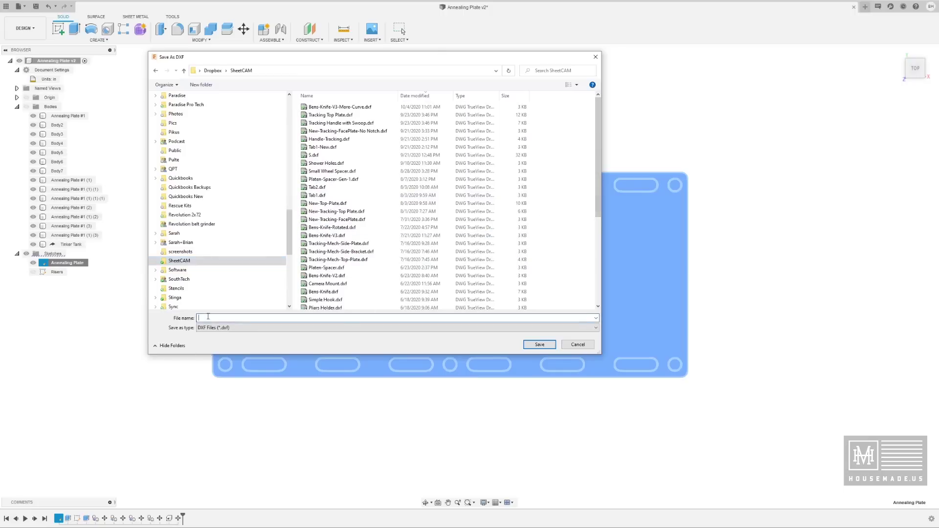
{"action": "type", "text": "Annealing Plate "}
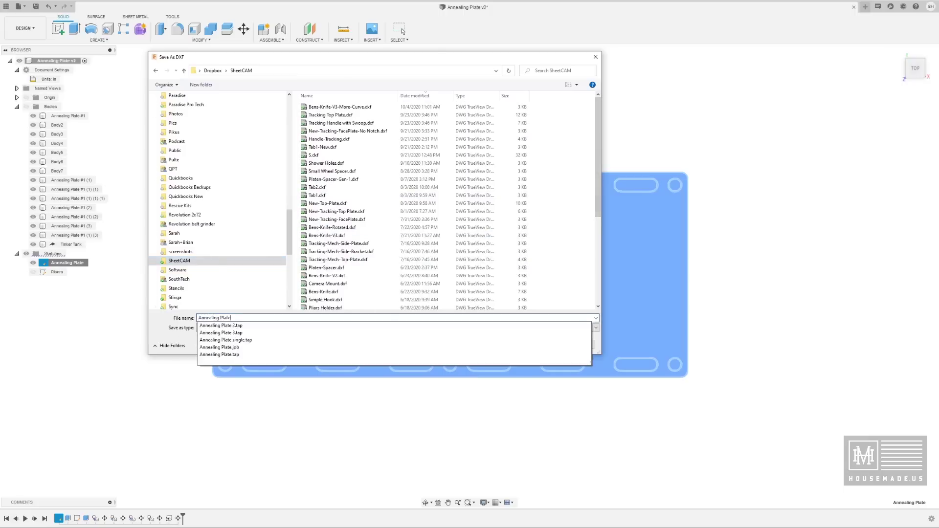
{"action": "type", "text": "Fl"}
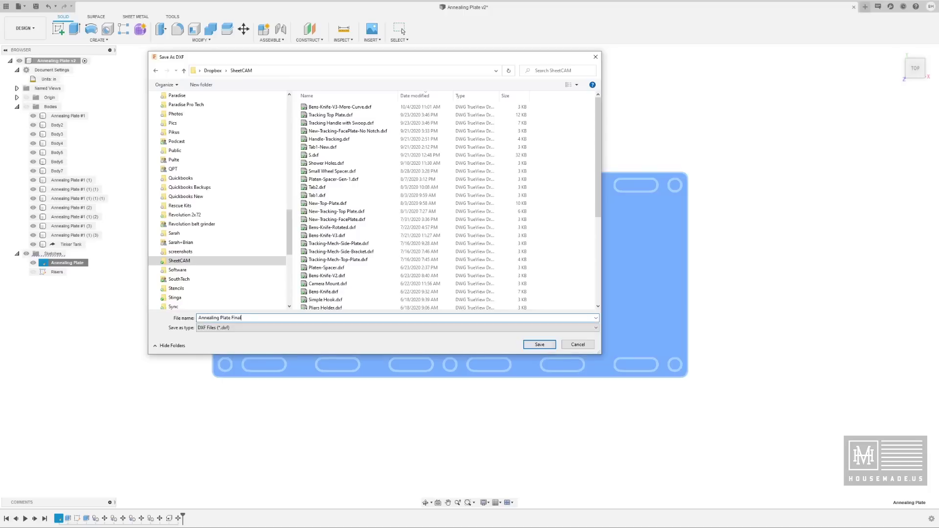
{"action": "left_click", "coordinate": [539, 344]}
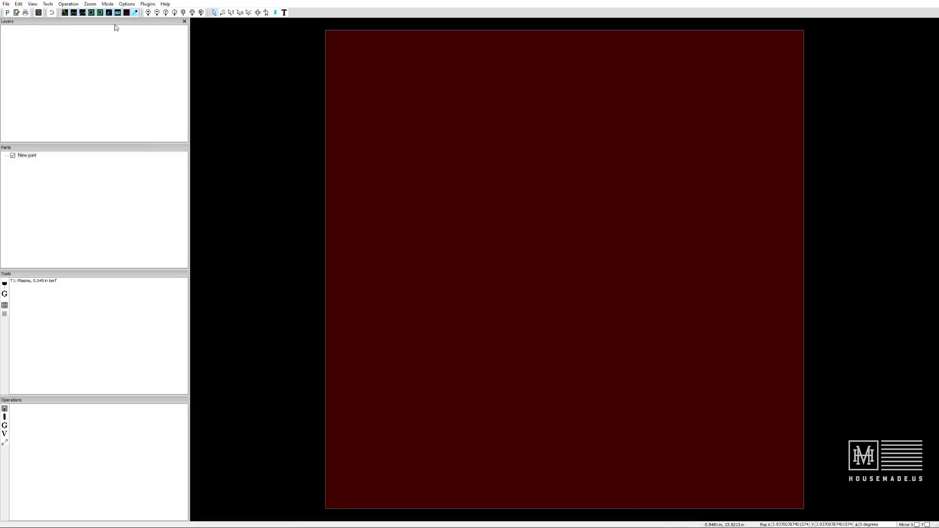
Switch to SheetCAM, review the material size, origin and thickness in the job options, and accept them
{"action": "left_click", "coordinate": [126, 5]}
{"action": "left_click", "coordinate": [129, 12]}
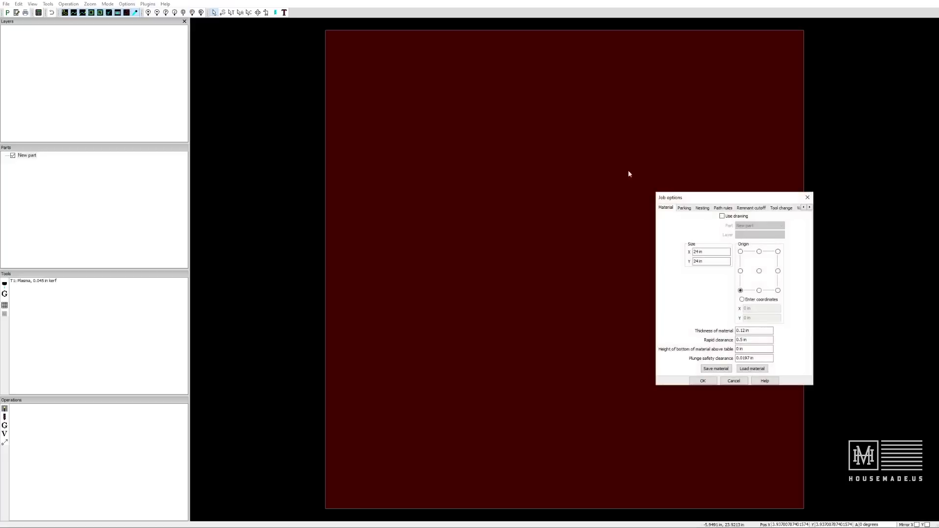
{"action": "left_click_drag", "start_coordinate": [687, 198], "coordinate": [378, 193]}
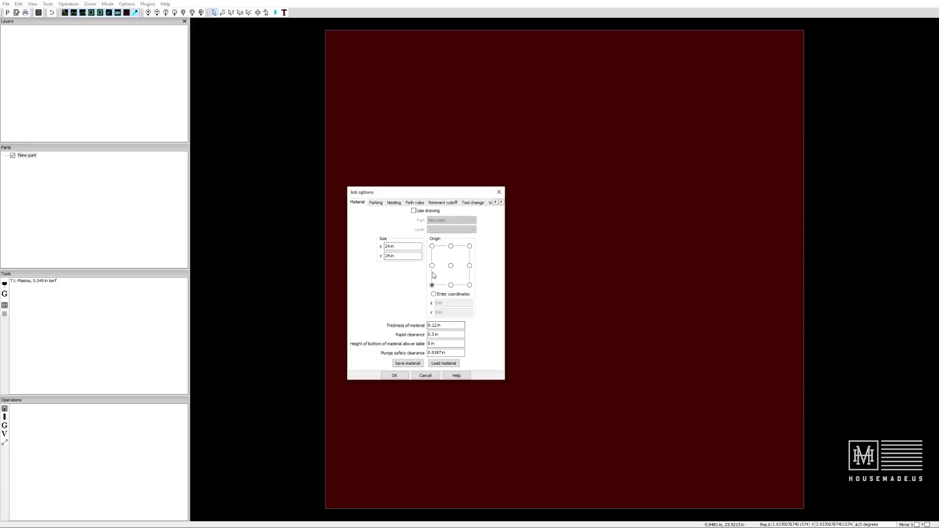
{"action": "left_click", "coordinate": [394, 374]}
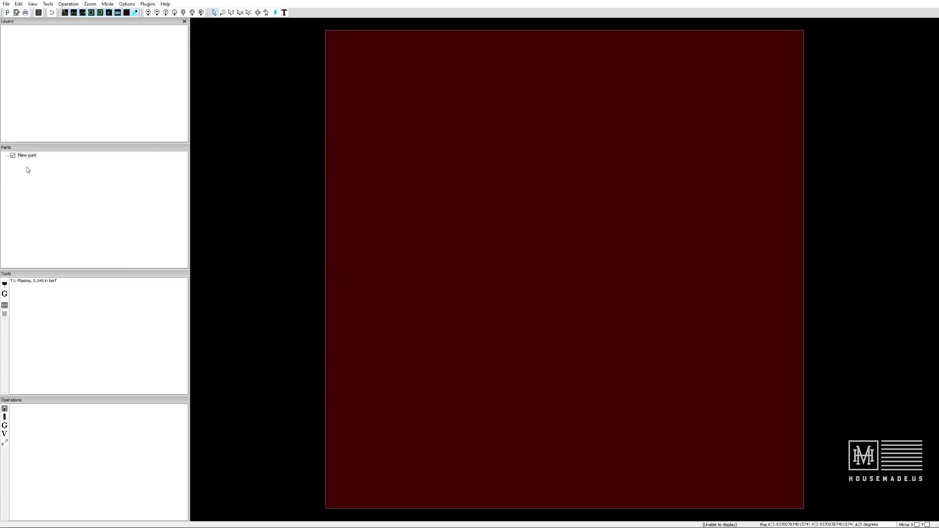
Import Annealing Plate Final.dxf from the SheetCAM folder as a new part, using inch scaling and the lower-left drawing position
{"action": "right_click", "coordinate": [37, 177]}
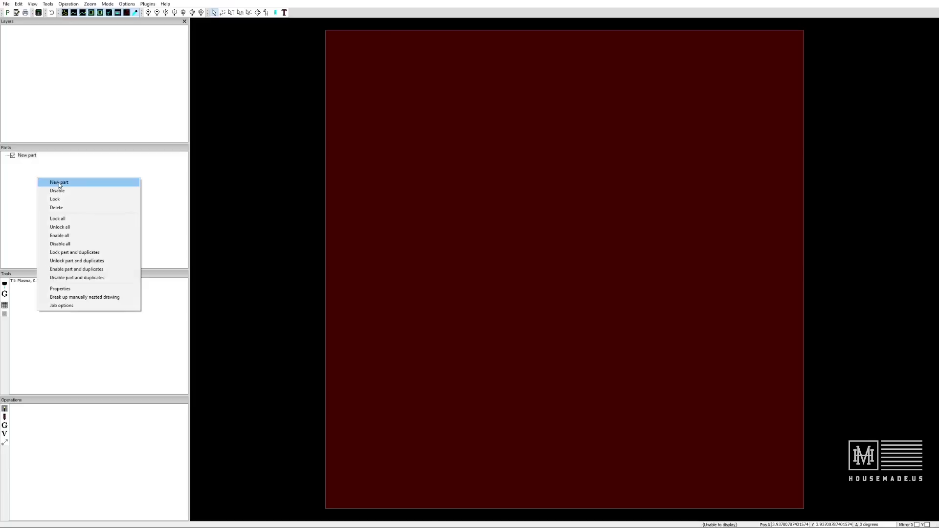
{"action": "left_click", "coordinate": [60, 184]}
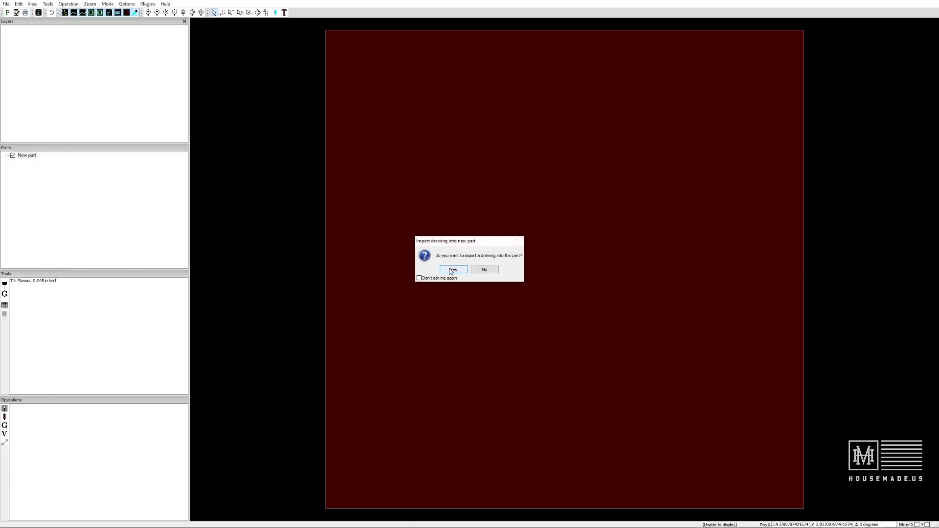
{"action": "left_click", "coordinate": [453, 270]}
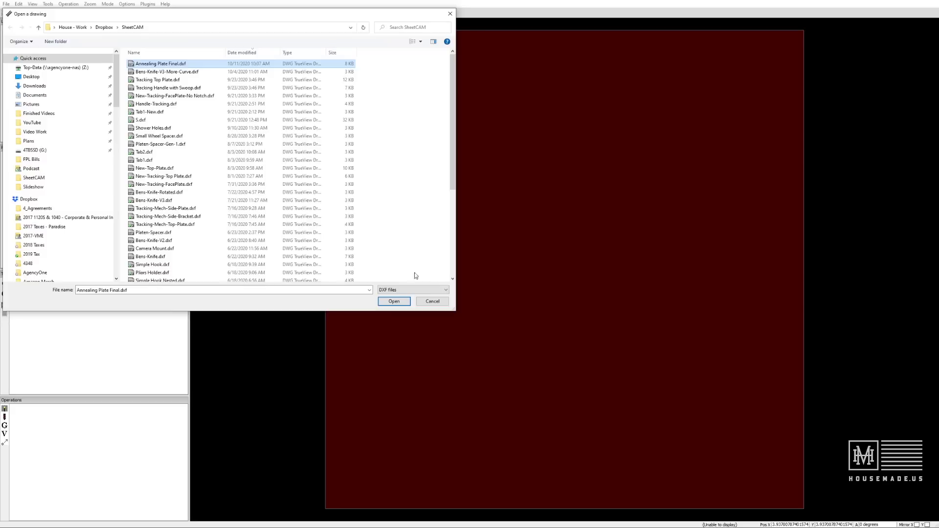
{"action": "left_click", "coordinate": [394, 302]}
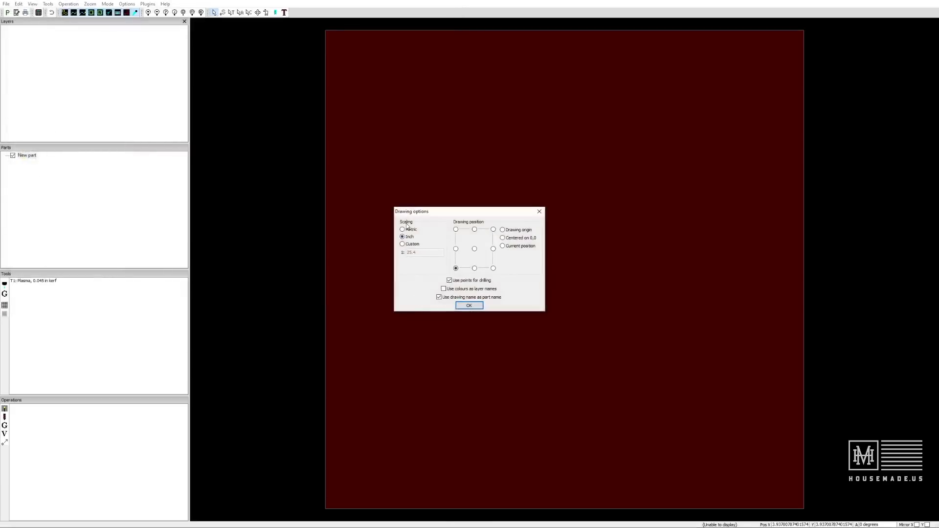
{"action": "left_click_drag", "start_coordinate": [414, 214], "coordinate": [414, 229]}
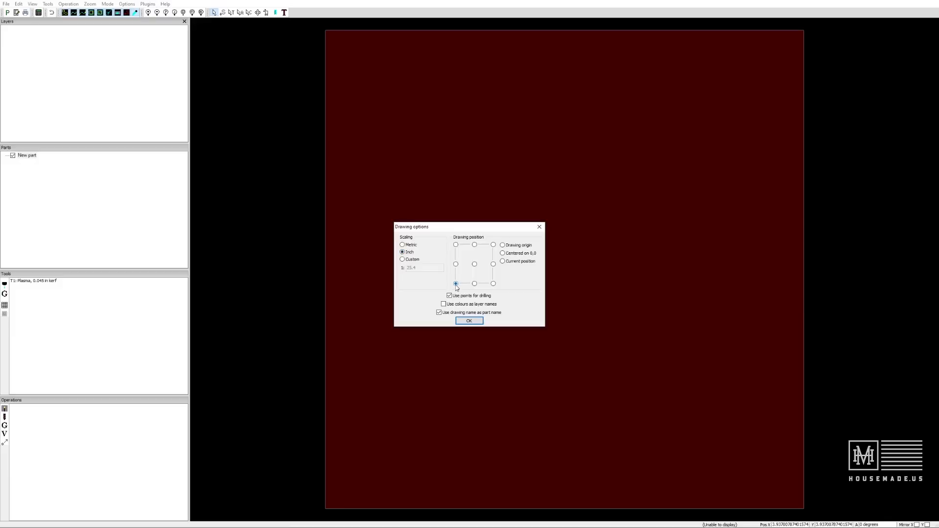
{"action": "left_click", "coordinate": [468, 322]}
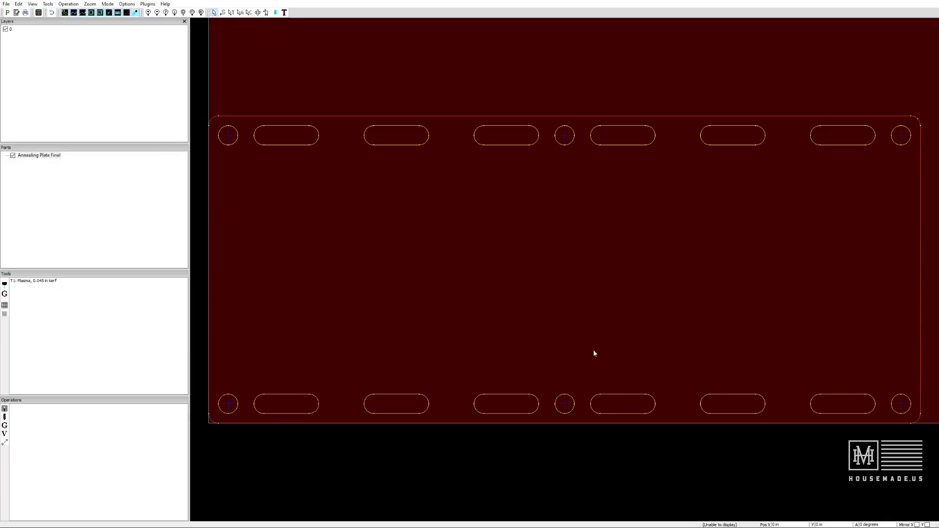
Examine how the imported plate sits in the corner of the material sheet and check its slots and holes
{"action": "scroll", "coordinate": [594, 352], "scroll_direction": "down", "scroll_amount": 4}
{"action": "scroll", "coordinate": [603, 352], "scroll_direction": "up", "scroll_amount": 1}
{"action": "middle_click_drag", "start_coordinate": [836, 410], "coordinate": [707, 473]}
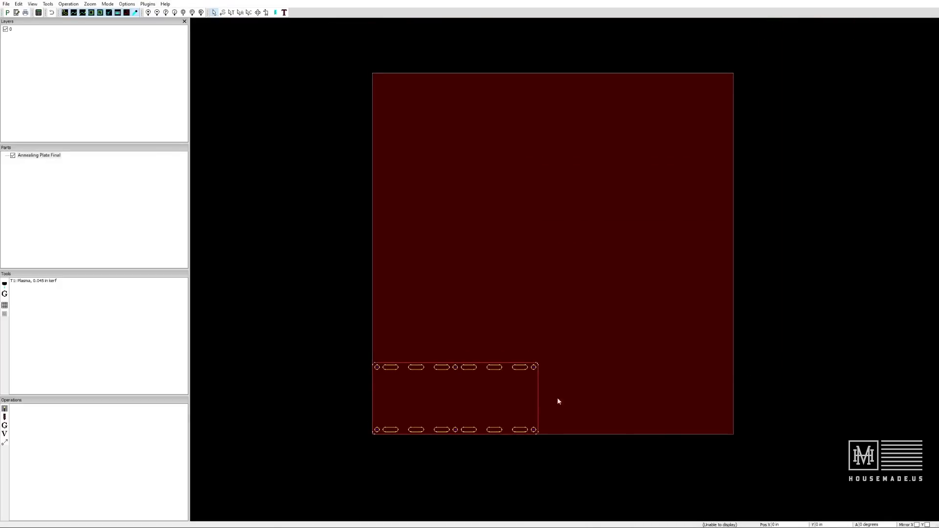
{"action": "scroll", "coordinate": [558, 407], "scroll_direction": "up", "scroll_amount": 1}
{"action": "scroll", "coordinate": [545, 405], "scroll_direction": "down", "scroll_amount": 1}
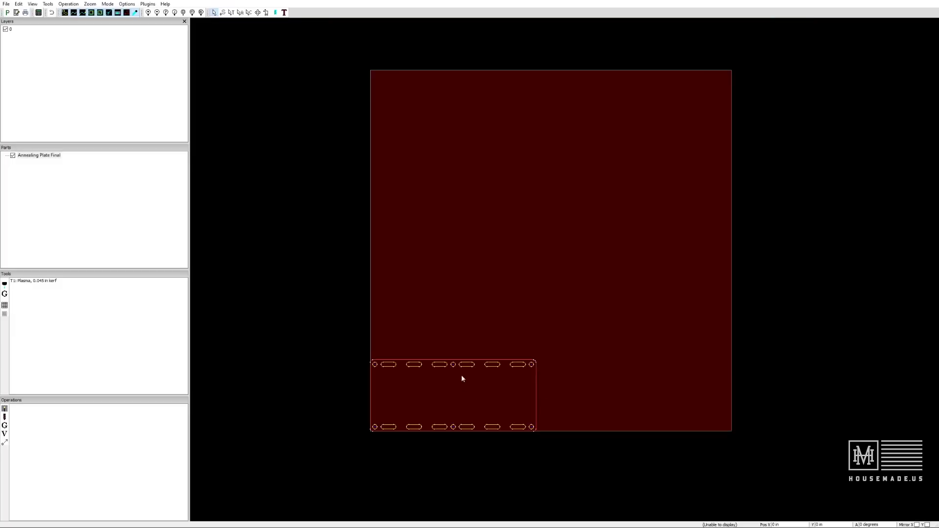
{"action": "scroll", "coordinate": [483, 379], "scroll_direction": "up", "scroll_amount": 3}
{"action": "scroll", "coordinate": [550, 408], "scroll_direction": "up", "scroll_amount": 1}
{"action": "scroll", "coordinate": [549, 409], "scroll_direction": "down", "scroll_amount": 3}
{"action": "middle_click_drag", "start_coordinate": [674, 465], "coordinate": [644, 371]}
{"action": "scroll", "coordinate": [546, 332], "scroll_direction": "up", "scroll_amount": 2}
{"action": "middle_click_drag", "start_coordinate": [444, 427], "coordinate": [498, 442]}
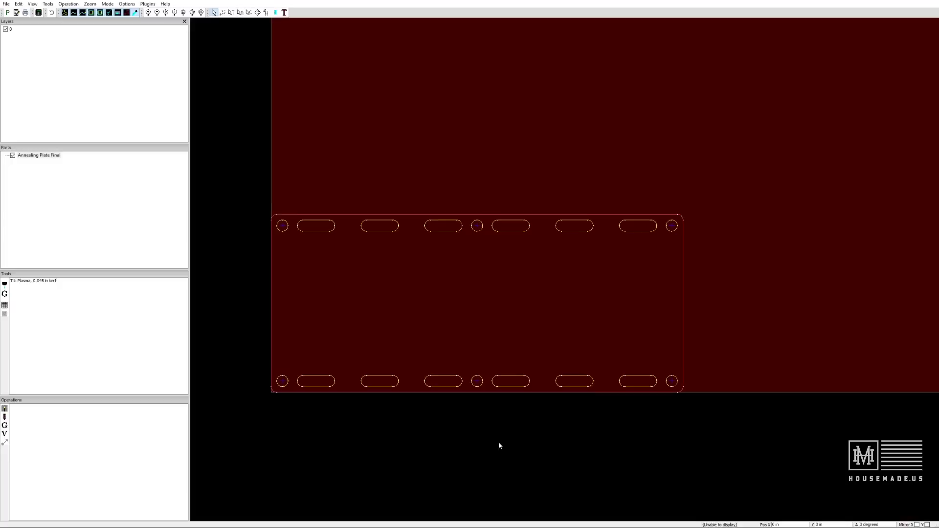
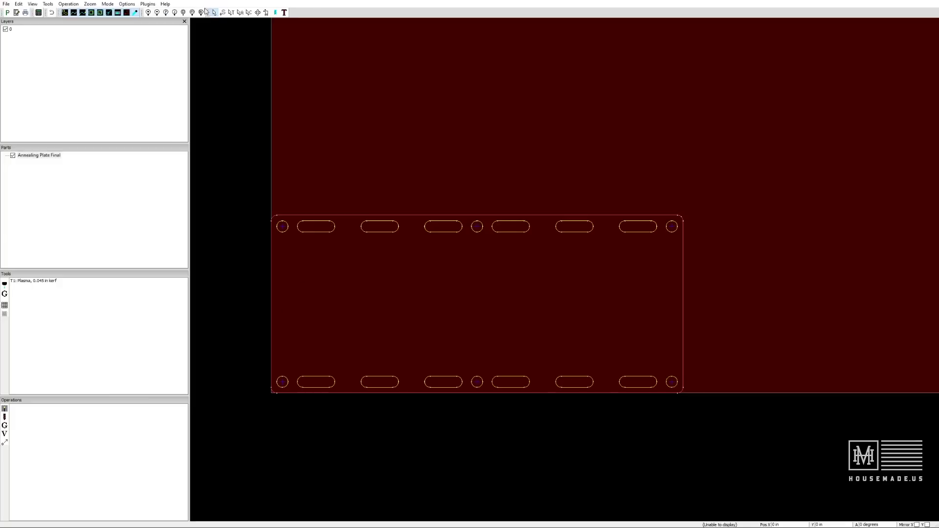
Select all slot and hole contours inside the plate outline and move them to a new layer named Inside
{"action": "left_click", "coordinate": [249, 13]}
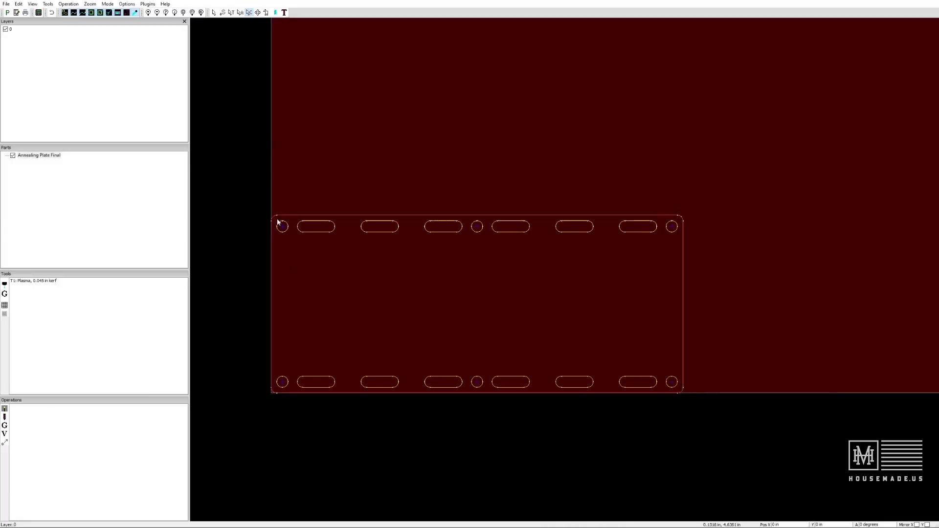
{"action": "left_click_drag", "start_coordinate": [275, 219], "coordinate": [679, 390]}
{"action": "right_click", "coordinate": [327, 223]}
{"action": "mouse_move", "coordinate": [364, 226]}
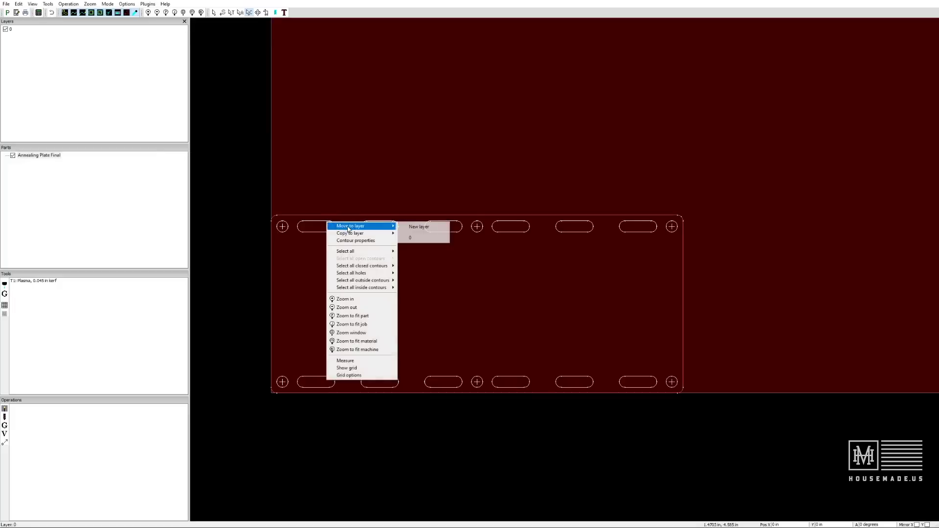
{"action": "left_click", "coordinate": [423, 231]}
{"action": "type", "text": "1"}
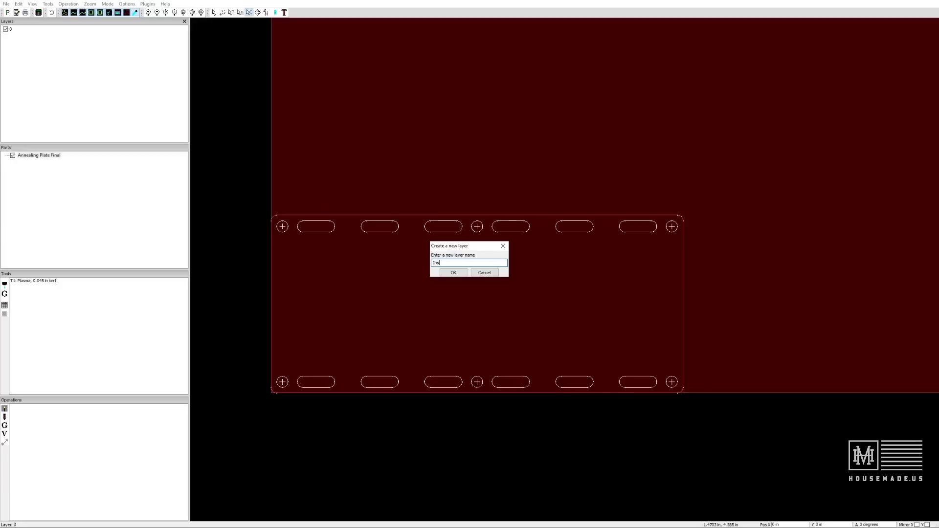
{"action": "key", "text": "Return"}
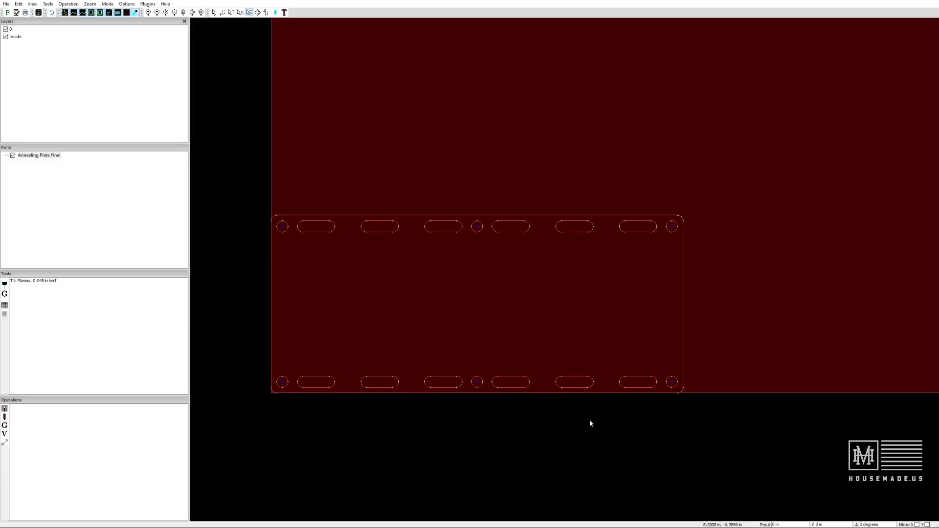
Rename layer 0, which holds the plate's outline, as Outside
{"action": "left_click", "coordinate": [11, 29]}
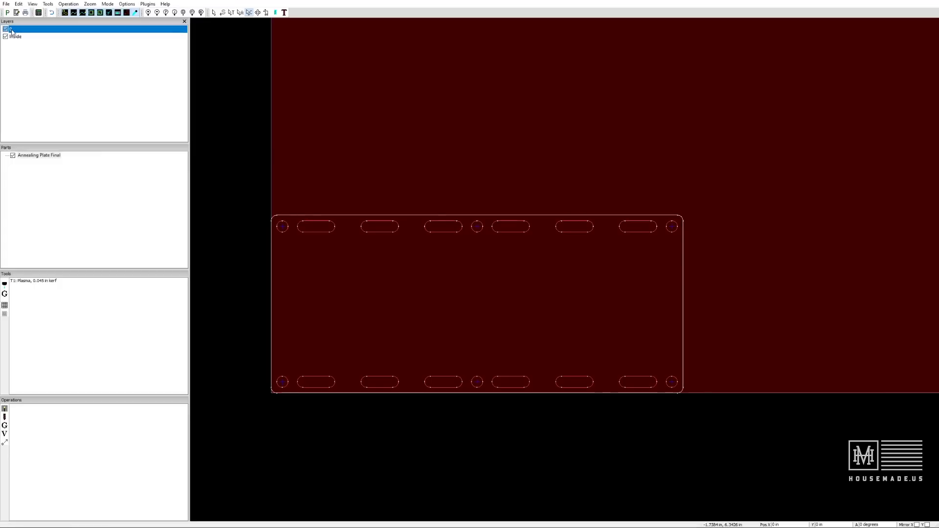
{"action": "left_click", "coordinate": [11, 31]}
{"action": "type", "text": "Outside"}
{"action": "key", "text": "Return"}
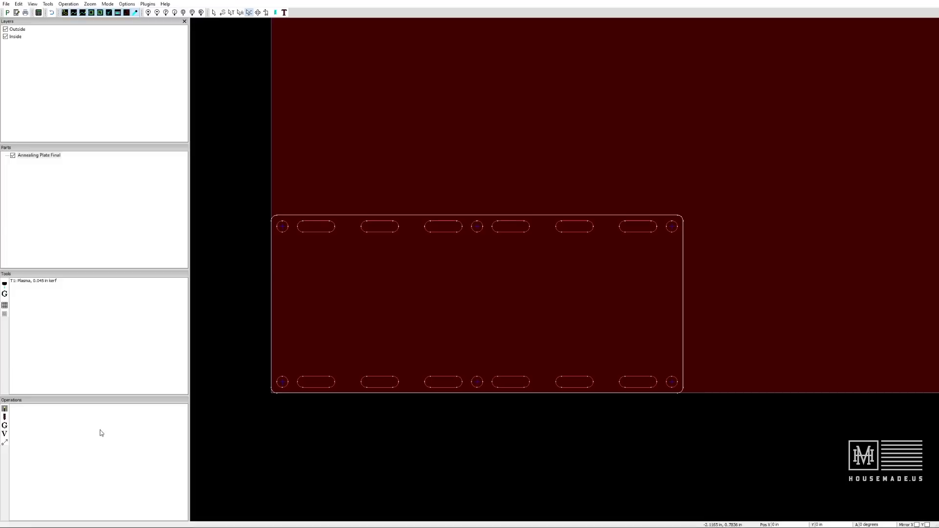
Add a plasma cut operation with Inside Offset on the Inside layer, using the T1 plasma tool and a 0.2 in perpendicular lead-in
{"action": "right_click", "coordinate": [81, 425]}
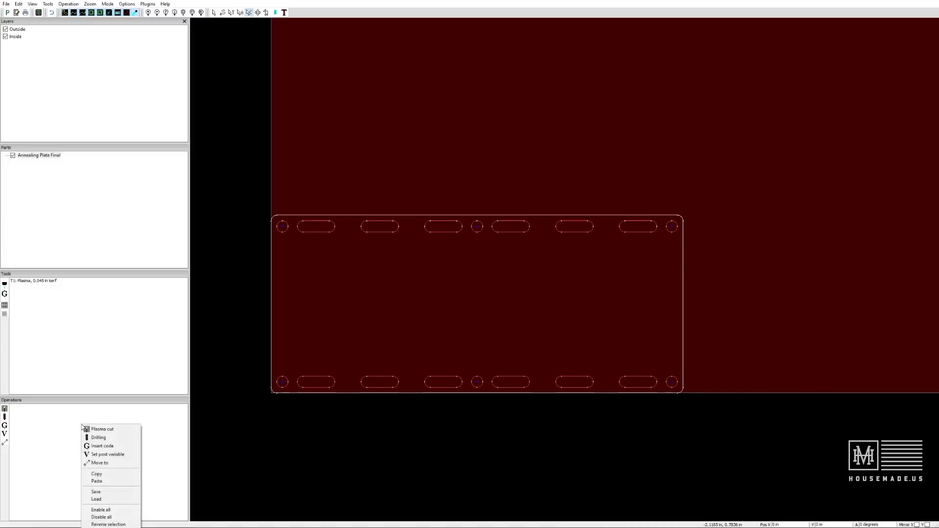
{"action": "left_click", "coordinate": [88, 430]}
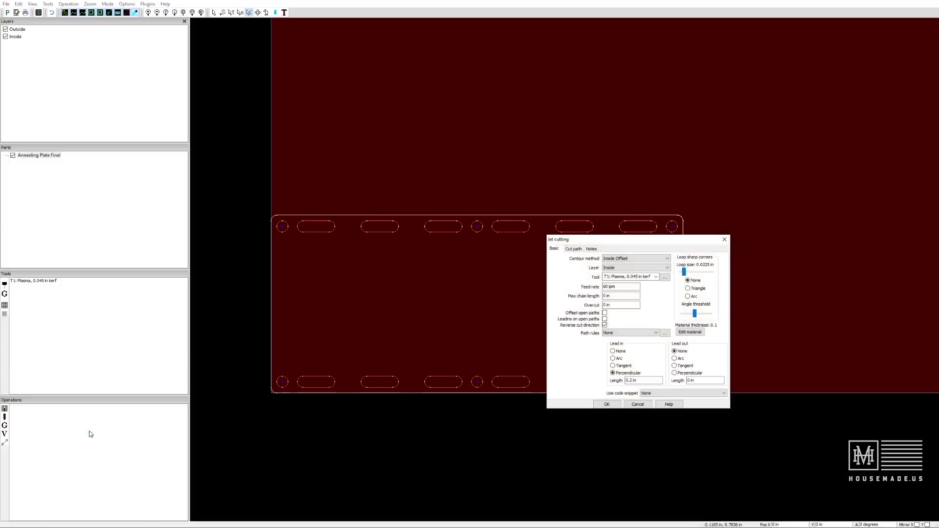
{"action": "left_click_drag", "start_coordinate": [599, 239], "coordinate": [373, 198]}
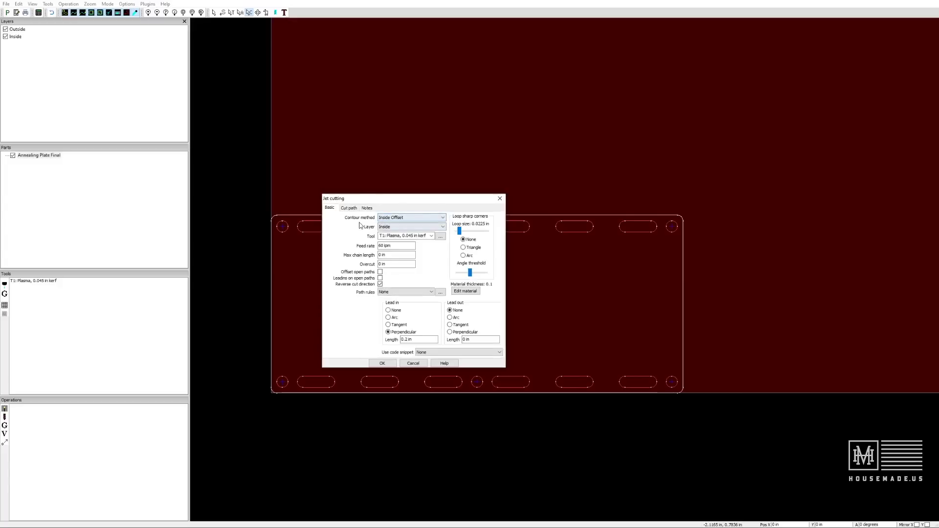
{"action": "left_click", "coordinate": [396, 220]}
{"action": "left_click", "coordinate": [393, 227]}
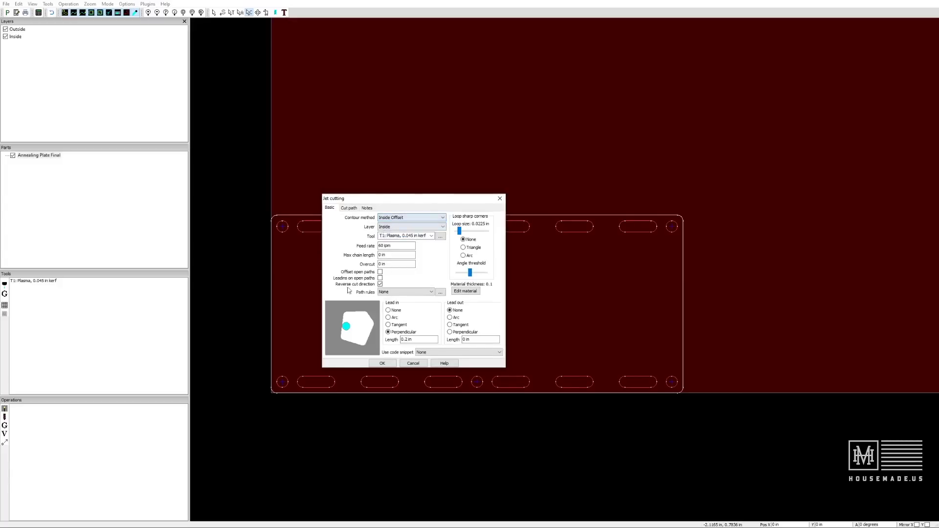
{"action": "left_click", "coordinate": [385, 228]}
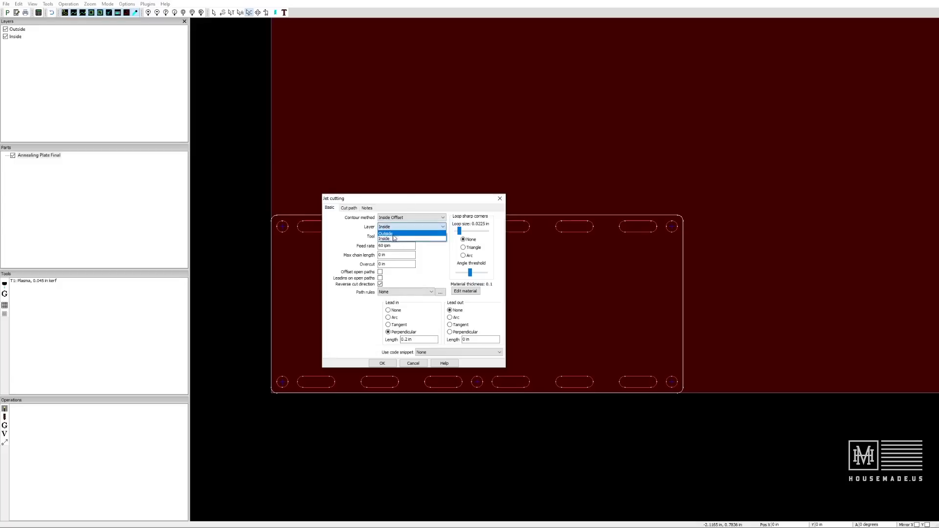
{"action": "left_click", "coordinate": [394, 239]}
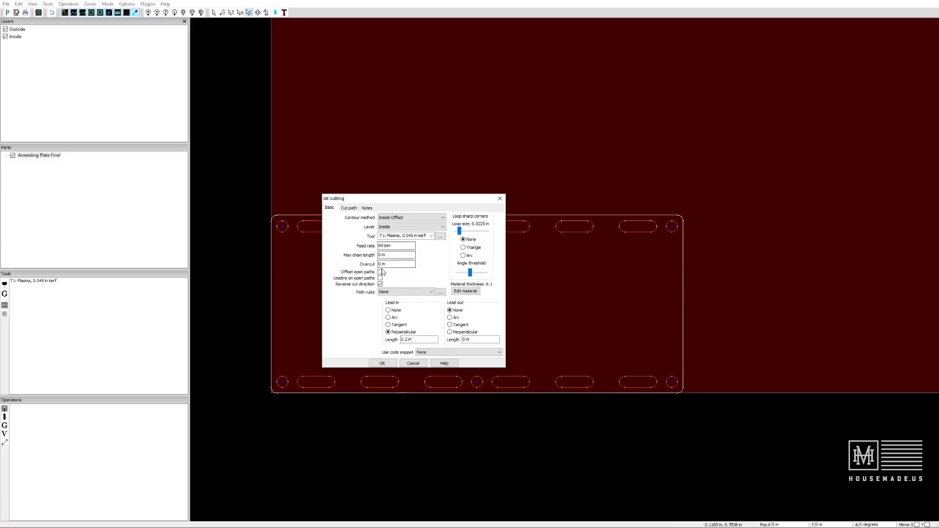
{"action": "left_click", "coordinate": [411, 341]}
{"action": "left_click", "coordinate": [383, 364]}
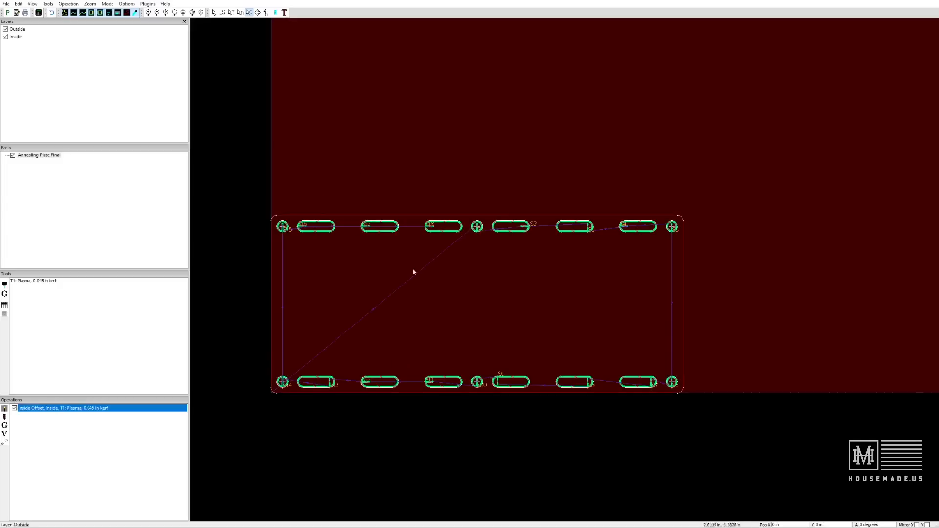
Move the start points of the mismatched slot cuts so every slot's lead-in begins at its left end
{"action": "scroll", "coordinate": [579, 281], "scroll_direction": "up", "scroll_amount": 1}
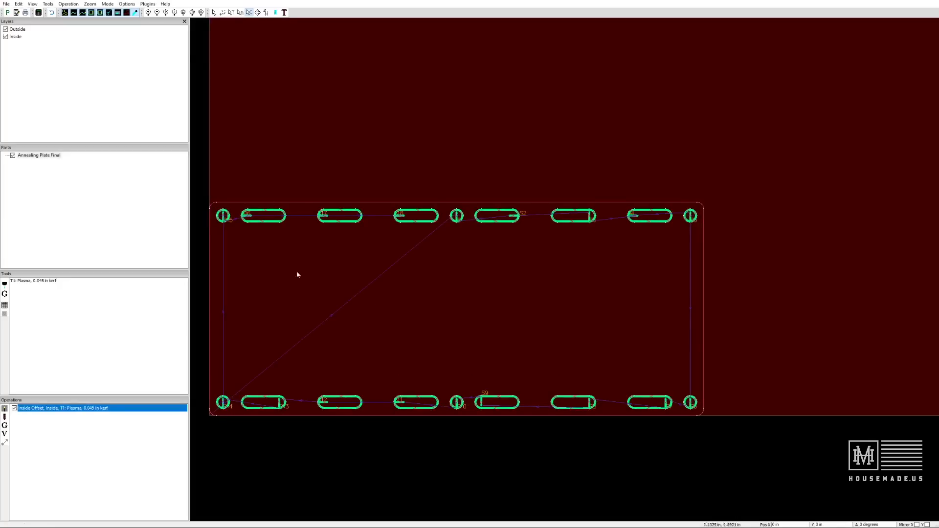
{"action": "middle_click_drag", "start_coordinate": [360, 480], "coordinate": [435, 482]}
{"action": "scroll", "coordinate": [439, 431], "scroll_direction": "up", "scroll_amount": 1}
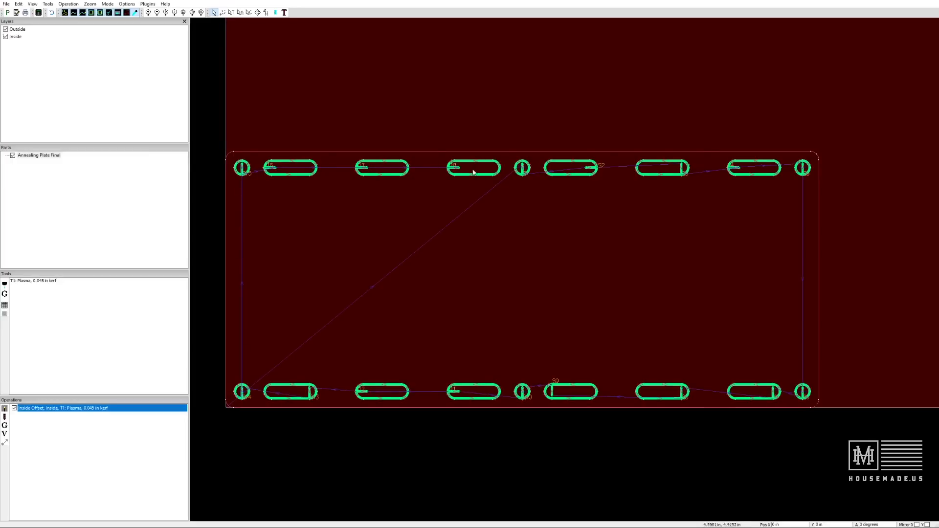
{"action": "left_click", "coordinate": [223, 12]}
{"action": "left_click", "coordinate": [274, 391]}
{"action": "left_click", "coordinate": [223, 12]}
{"action": "left_click", "coordinate": [551, 392]}
{"action": "left_click", "coordinate": [639, 391]}
{"action": "left_click", "coordinate": [732, 392]}
{"action": "left_click", "coordinate": [640, 167]}
{"action": "left_click", "coordinate": [548, 168]}
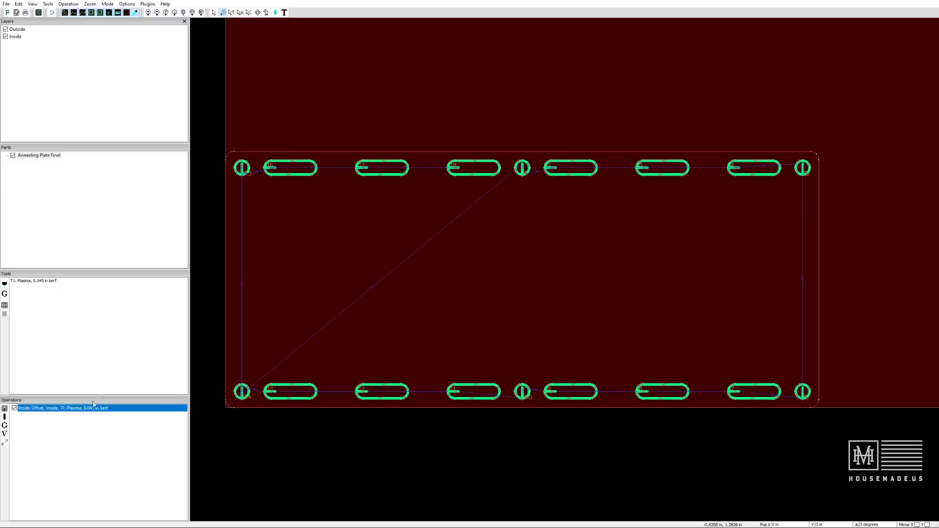
Start a second plasma cut operation with Outside Offset as the contour method on the Outside layer
{"action": "right_click", "coordinate": [59, 437]}
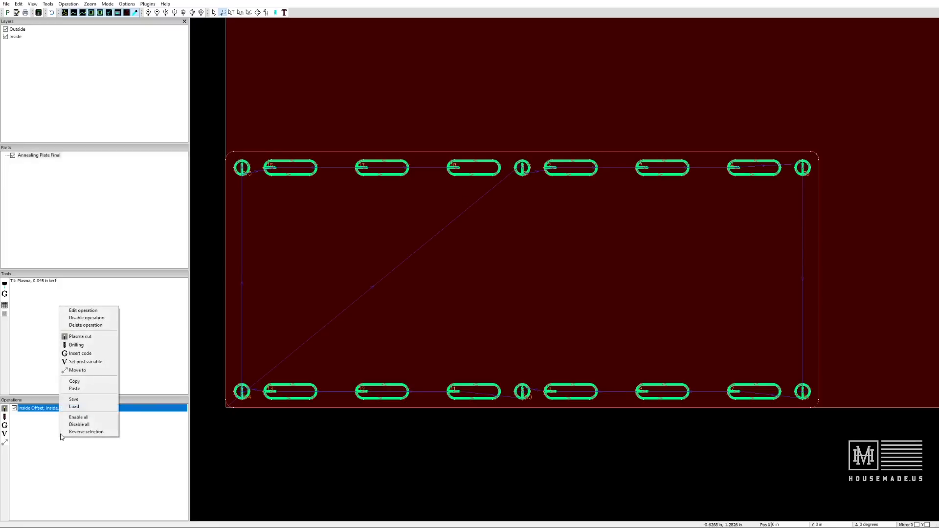
{"action": "left_click", "coordinate": [84, 337]}
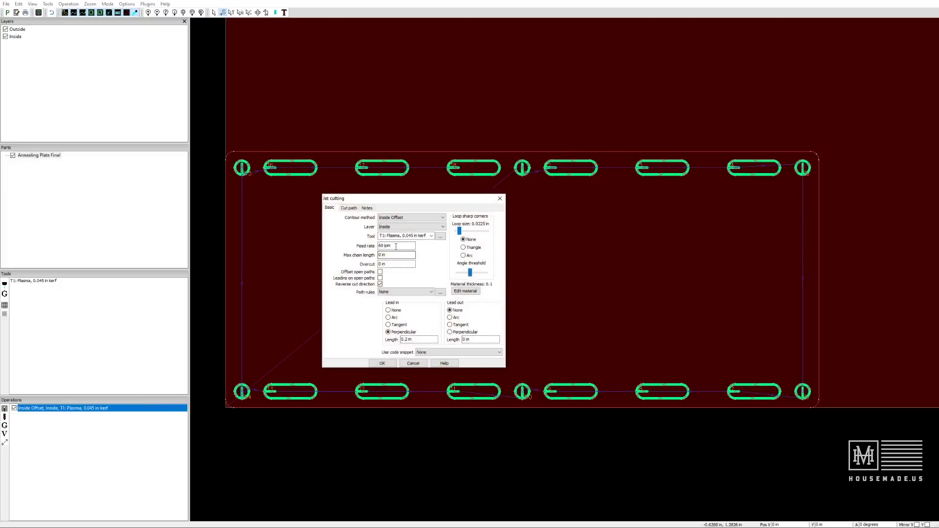
{"action": "left_click", "coordinate": [441, 220]}
{"action": "left_click", "coordinate": [410, 230]}
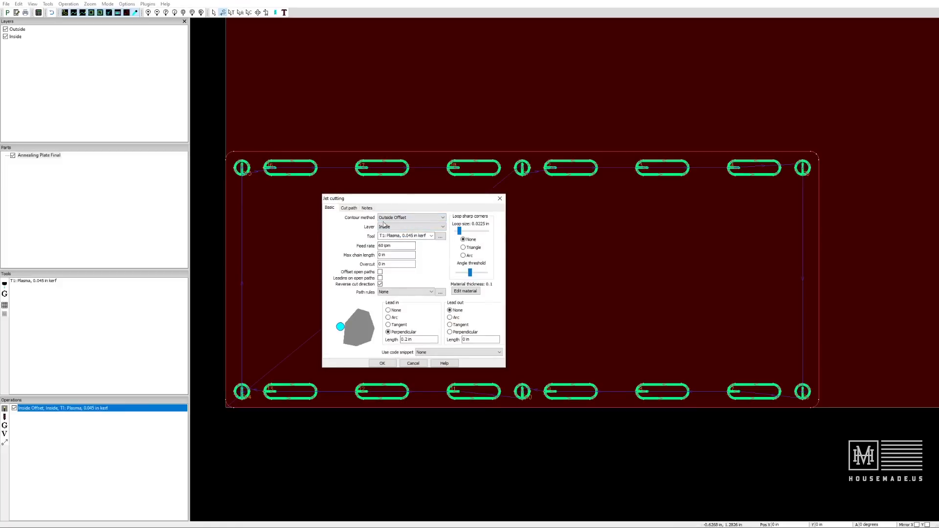
{"action": "left_click", "coordinate": [407, 227]}
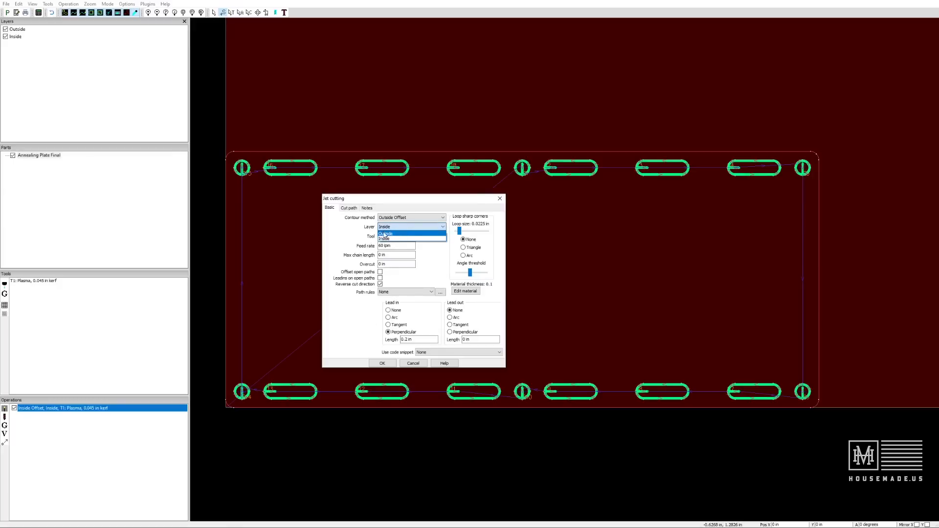
{"action": "left_click", "coordinate": [385, 234]}
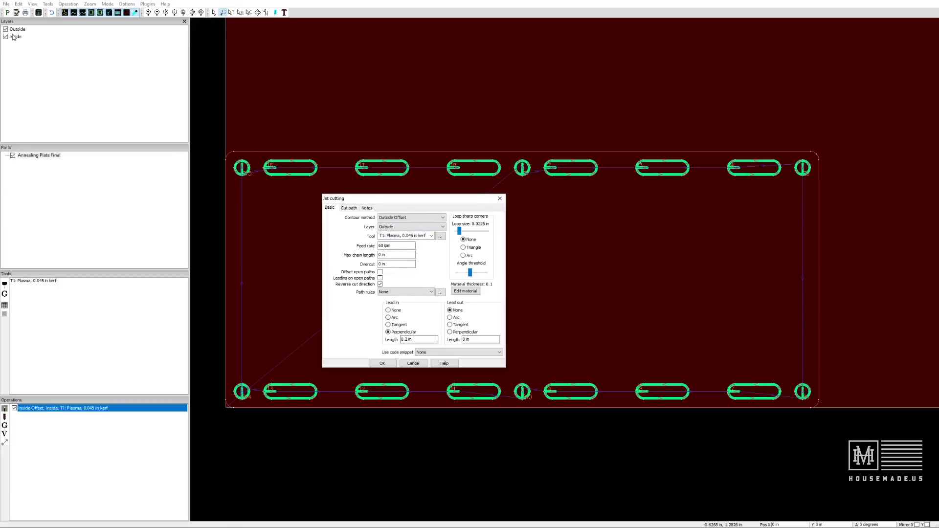
Set the outside cut's lead-in to Arc with a length of 0.3 in and create the operation
{"action": "left_click", "coordinate": [380, 248]}
{"action": "left_click", "coordinate": [388, 317]}
{"action": "left_click", "coordinate": [429, 341]}
{"action": "key", "text": "BackSpace"}
{"action": "key", "text": "BackSpace"}
{"action": "key", "text": "BackSpace"}
{"action": "type", "text": "3"}
{"action": "left_click", "coordinate": [384, 363]}
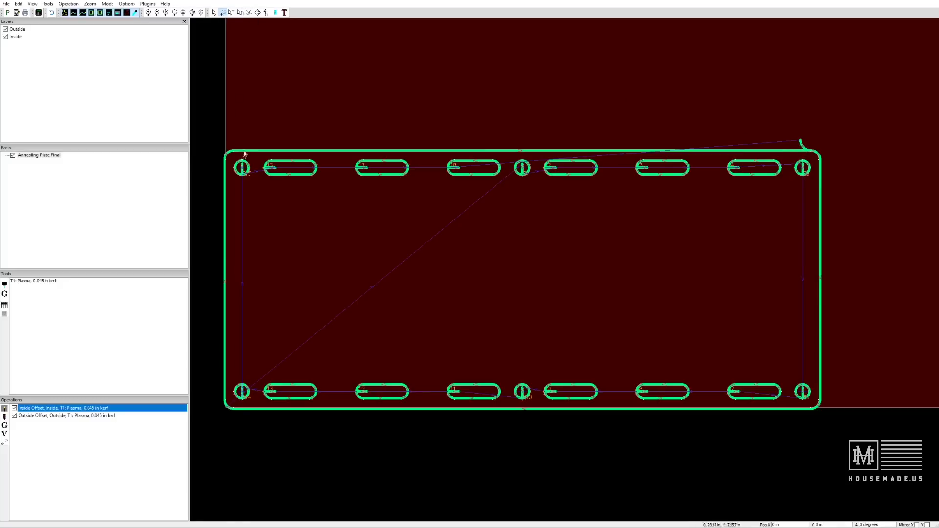
Move the outside cut's start point to the upper-left corner of the plate outline
{"action": "left_click", "coordinate": [51, 415]}
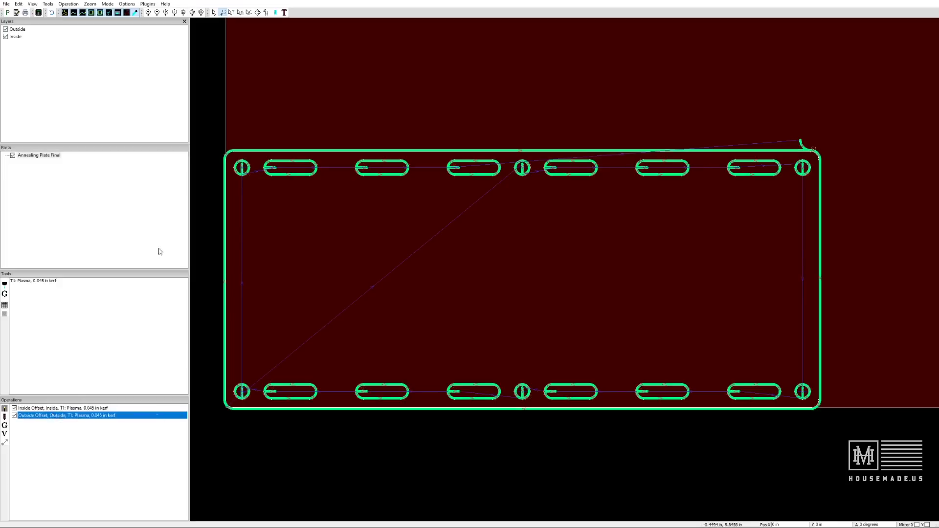
{"action": "left_click", "coordinate": [242, 148]}
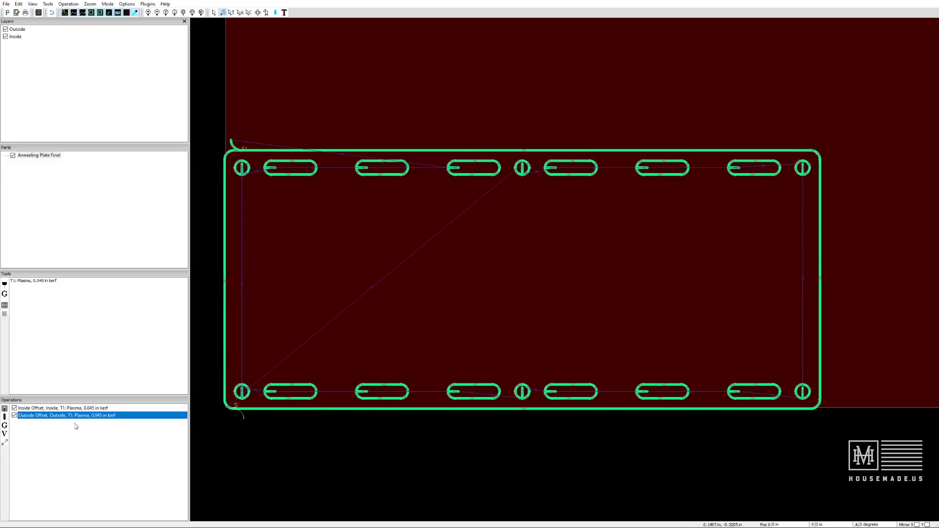
{"action": "scroll", "coordinate": [445, 409], "scroll_direction": "down", "scroll_amount": 3}
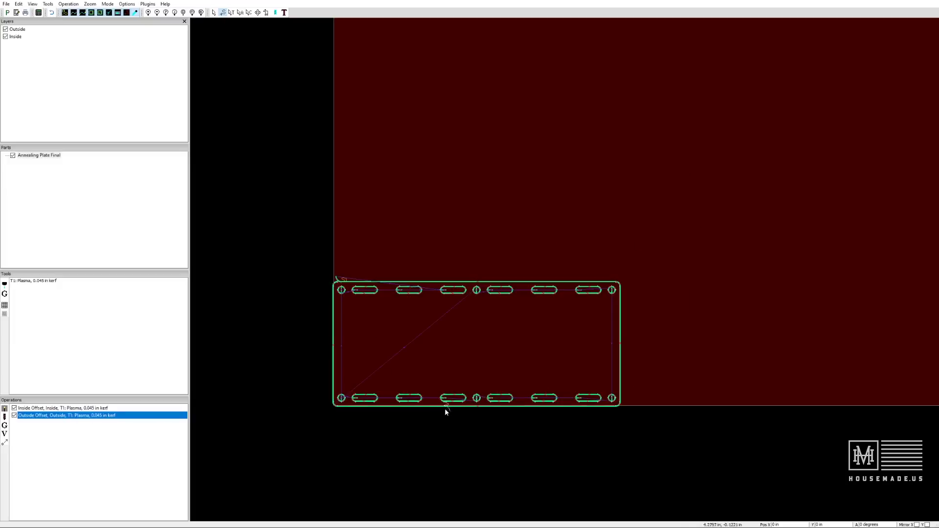
In nesting mode, move the annealing plate inward from the sheet's lower-left corner to about X 0.2 in, Y 0.2 in
{"action": "scroll", "coordinate": [444, 409], "scroll_direction": "up", "scroll_amount": 2}
{"action": "left_click", "coordinate": [258, 12]}
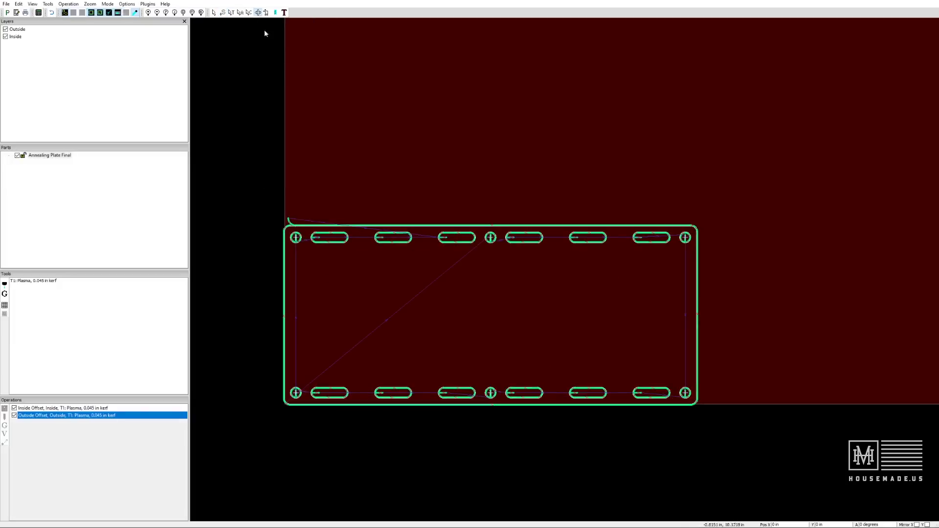
{"action": "left_click_drag", "start_coordinate": [423, 336], "coordinate": [425, 329]}
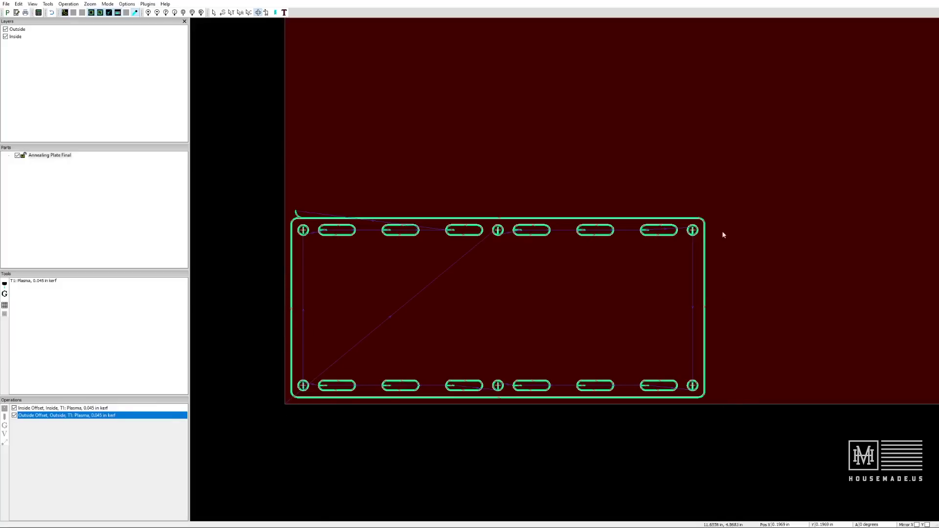
{"action": "scroll", "coordinate": [759, 341], "scroll_direction": "down", "scroll_amount": 4}
{"action": "left_click_drag", "start_coordinate": [815, 353], "coordinate": [566, 424]}
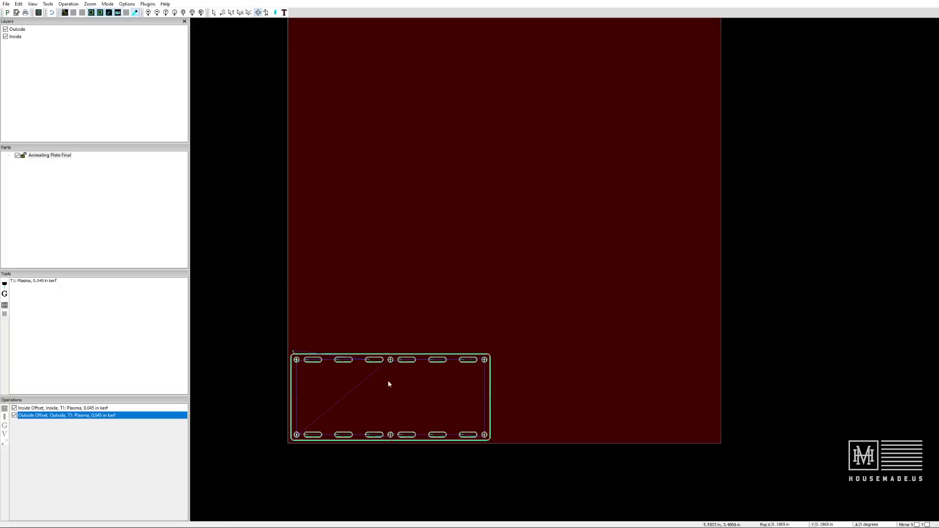
Array the plate in 2 columns and 4 rows with 0.2 in gaps, and shift all the plates further inside the sheet
{"action": "right_click", "coordinate": [390, 389]}
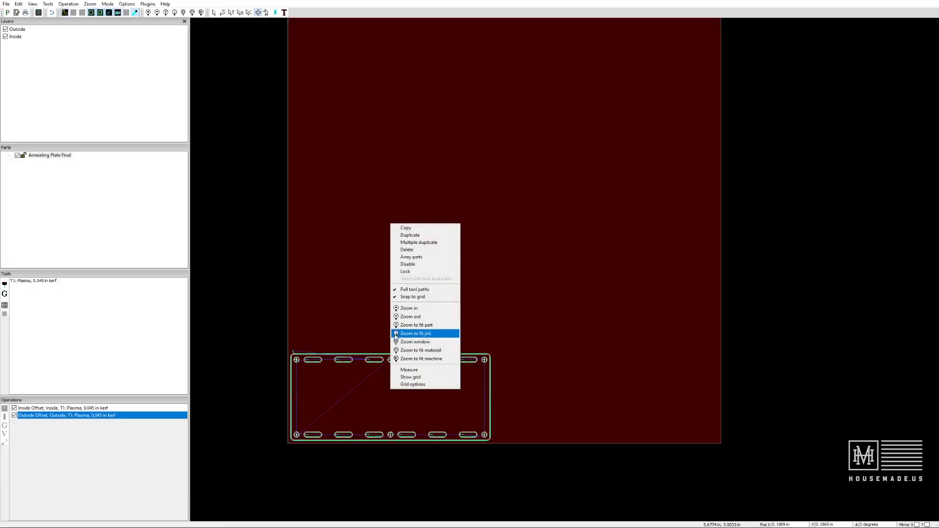
{"action": "left_click", "coordinate": [412, 257]}
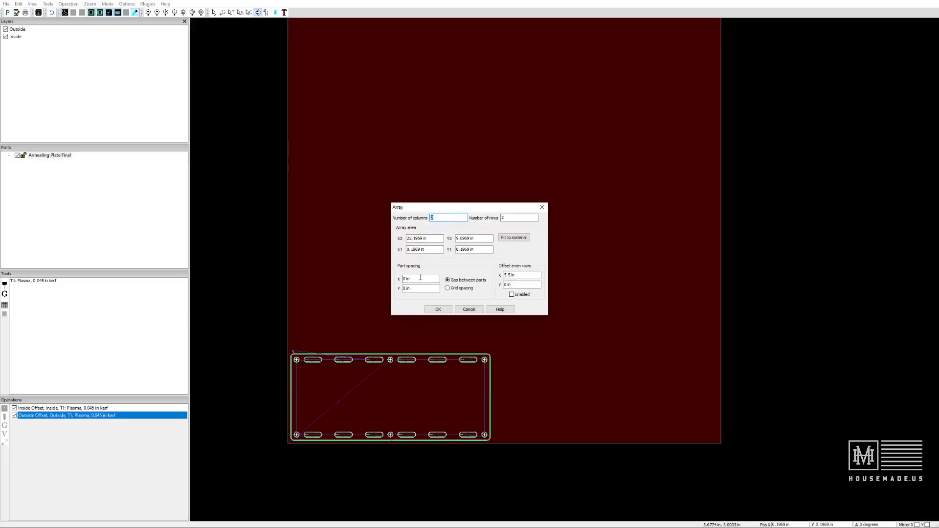
{"action": "type", "text": "2"}
{"action": "double_click", "coordinate": [511, 217]}
{"action": "type", "text": "4"}
{"action": "key", "text": "Tab"}
{"action": "type", "text": ".2"}
{"action": "key", "text": "Tab"}
{"action": "type", "text": "."}
{"action": "left_click", "coordinate": [439, 310]}
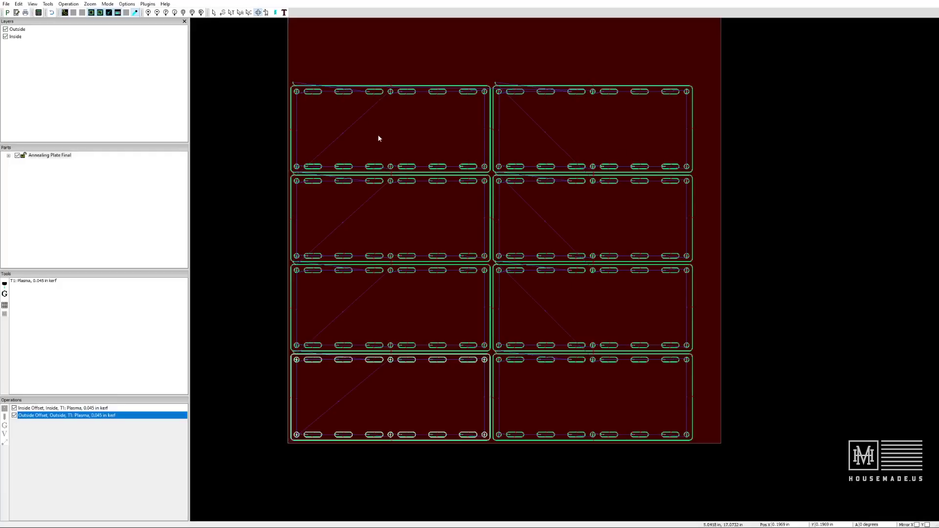
{"action": "left_click_drag", "start_coordinate": [395, 189], "coordinate": [797, 469]}
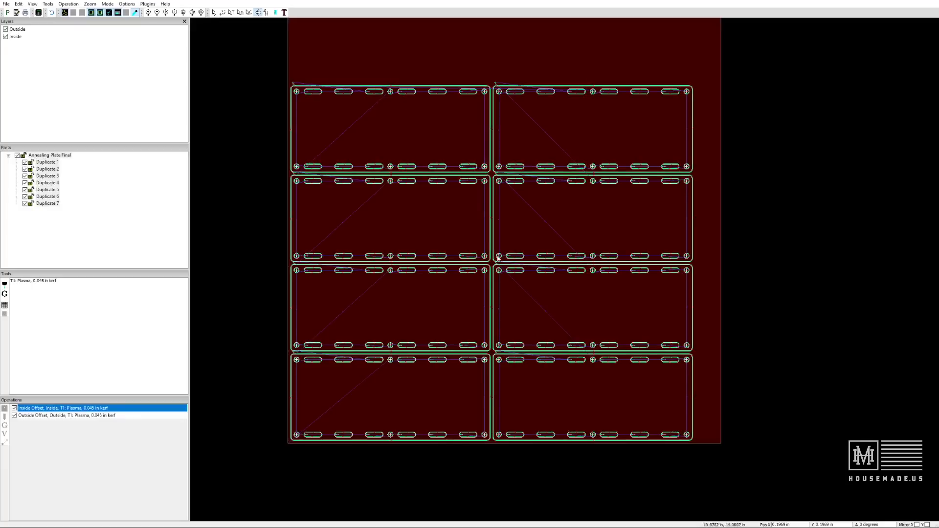
{"action": "mouse_move", "coordinate": [442, 406]}
{"action": "left_mouse_down"}
{"action": "mouse_move", "coordinate": [453, 395]}
{"action": "mouse_move", "coordinate": [458, 402]}
{"action": "left_mouse_up"}
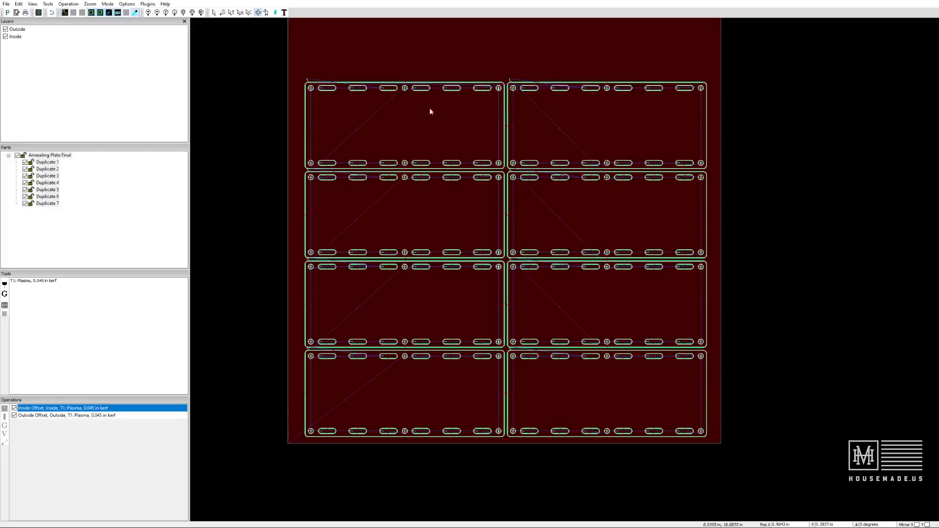
Try arraying the selected plates again with 0.5 in X and Y gaps, and undo back to the single plate
{"action": "right_click", "coordinate": [390, 123]}
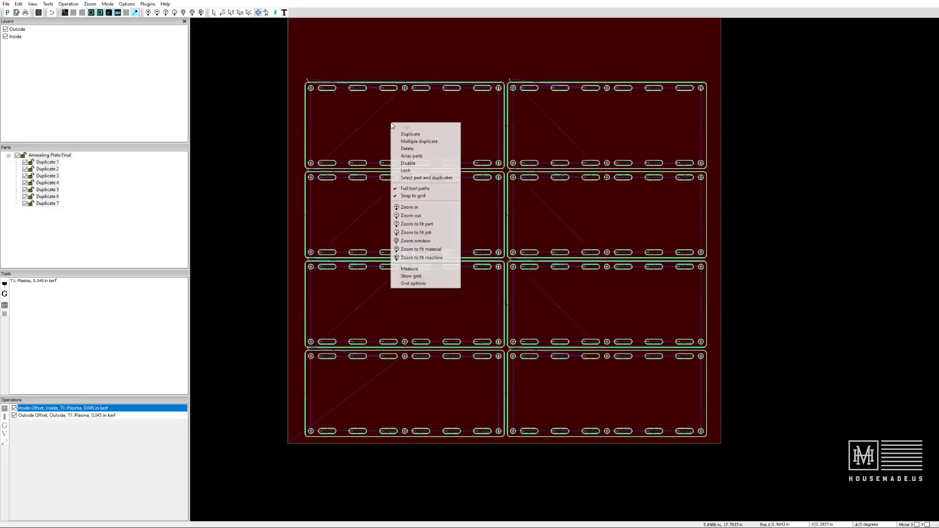
{"action": "left_click", "coordinate": [402, 157]}
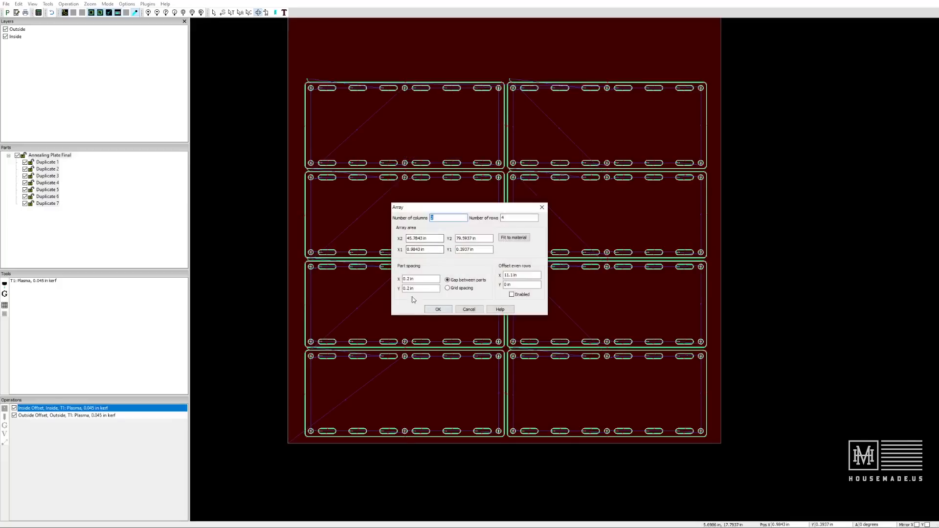
{"action": "left_click", "coordinate": [410, 279]}
{"action": "type", "text": "5"}
{"action": "key", "text": "Tab"}
{"action": "type", "text": ".5"}
{"action": "key", "text": "Tab"}
{"action": "left_click", "coordinate": [436, 310]}
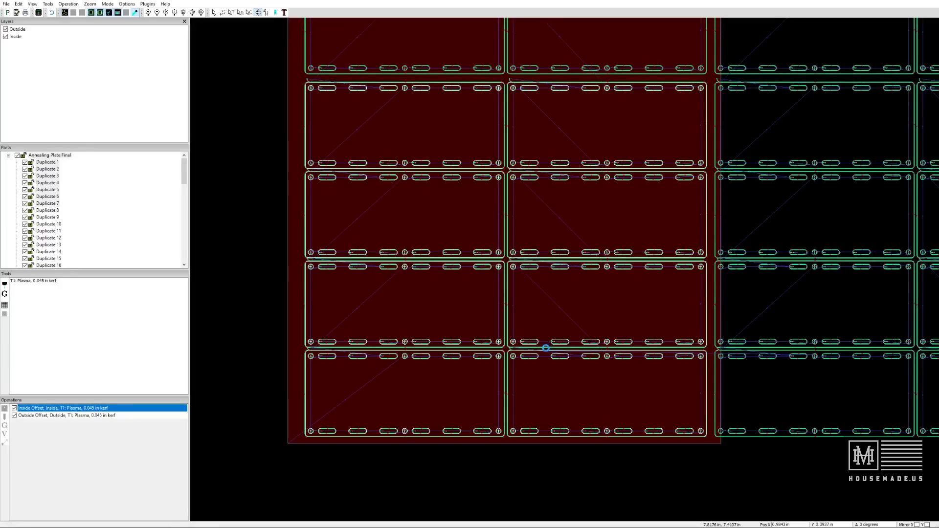
{"action": "key", "text": "ctrl+z"}
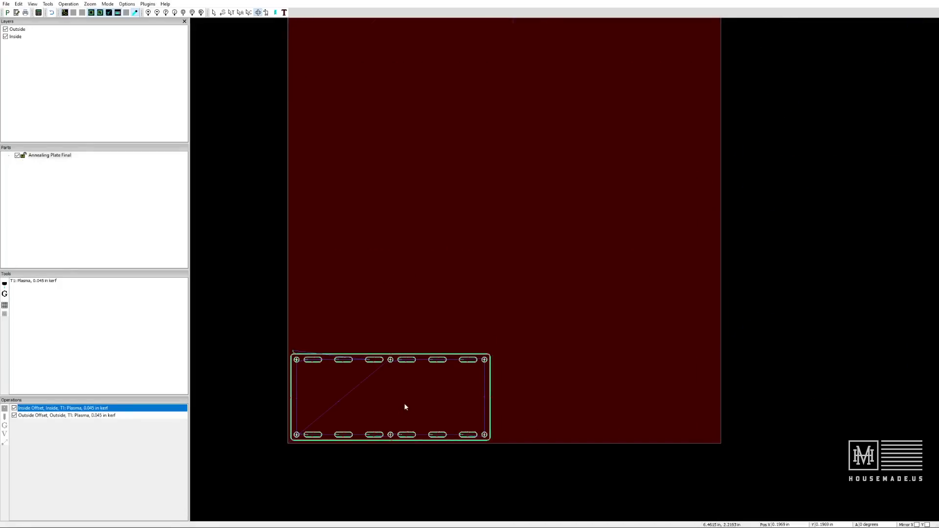
Array the single plate in 2 columns and 4 rows with 0.5 in gaps in X and Y
{"action": "right_click", "coordinate": [405, 405]}
{"action": "left_click", "coordinate": [421, 271]}
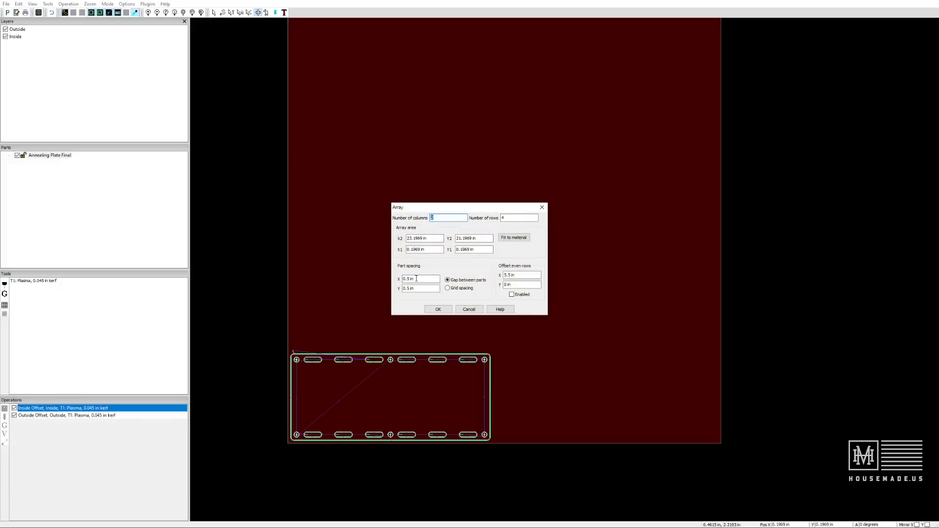
{"action": "left_click", "coordinate": [438, 310]}
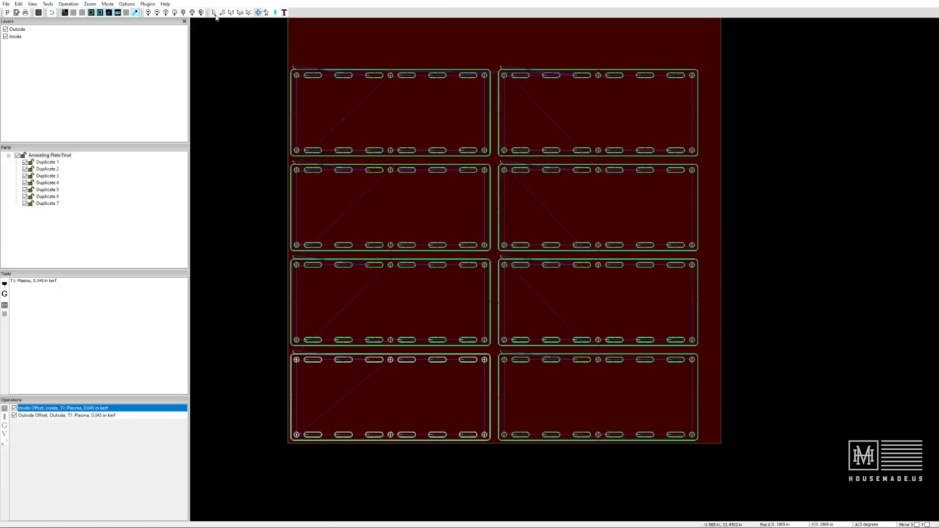
Select all eight plates and shift them together to about X 0.79 in, Y 0.39 in on the sheet
{"action": "left_click_drag", "start_coordinate": [263, 57], "coordinate": [759, 504]}
{"action": "left_click_drag", "start_coordinate": [562, 407], "coordinate": [570, 397]}
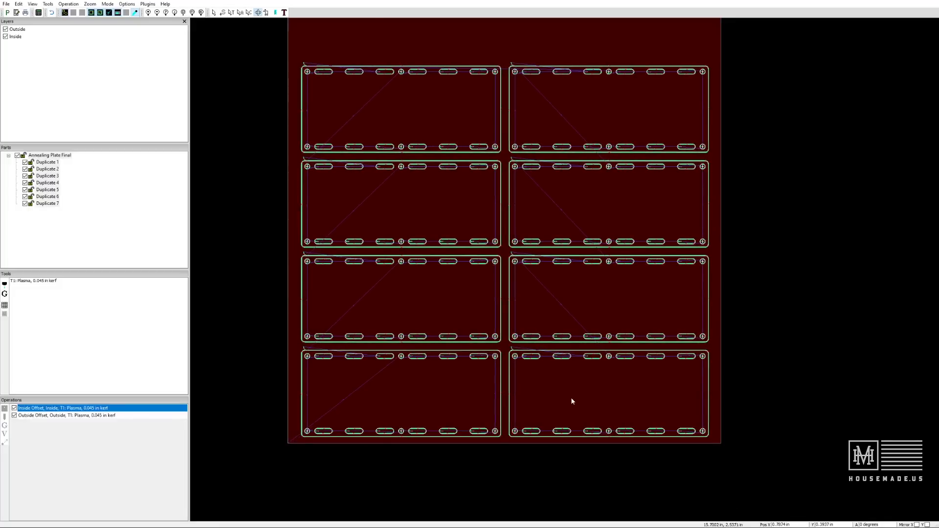
{"action": "scroll", "coordinate": [413, 403], "scroll_direction": "down", "scroll_amount": 2}
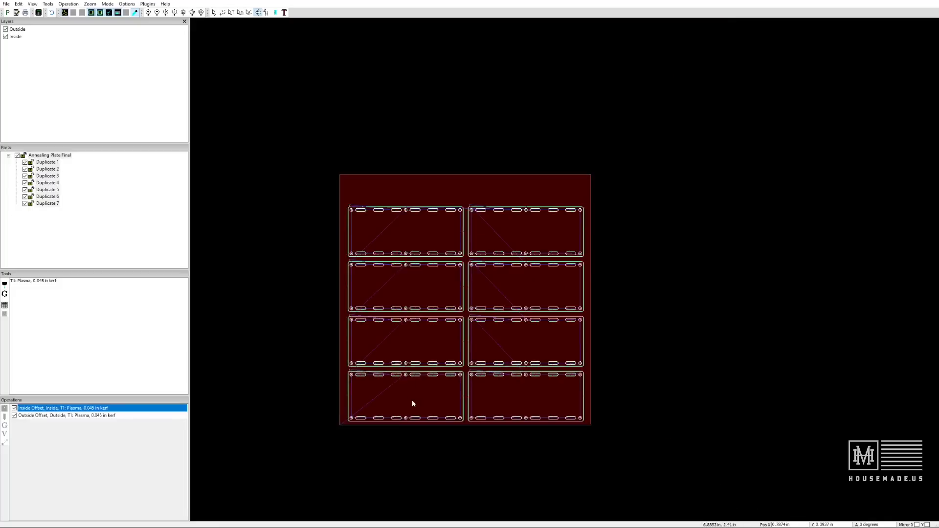
{"action": "mouse_move", "coordinate": [402, 396]}
{"action": "left_mouse_down"}
{"action": "mouse_move", "coordinate": [401, 384]}
{"action": "mouse_move", "coordinate": [402, 398]}
{"action": "left_mouse_up"}
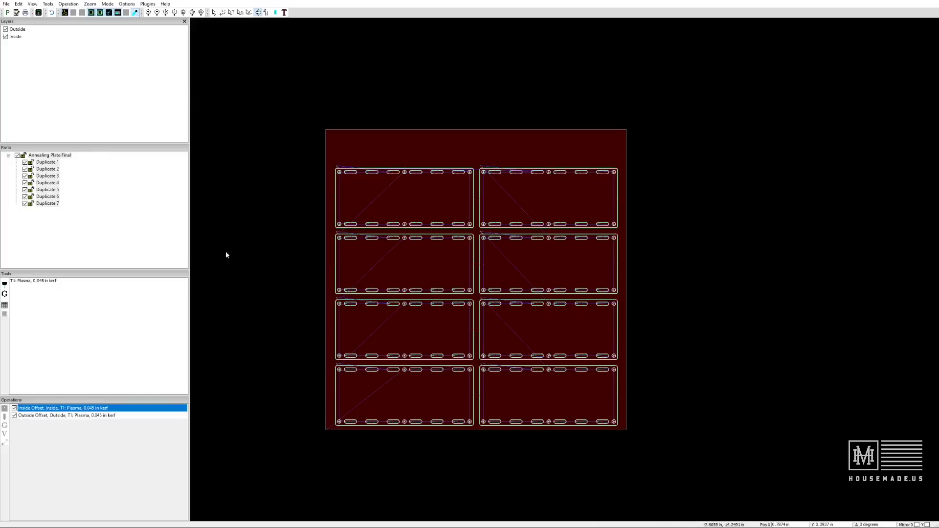
Run the post processor and save the G-code as Annealing Plate Final.tap in the SheetCAM folder
{"action": "left_click", "coordinate": [86, 233]}
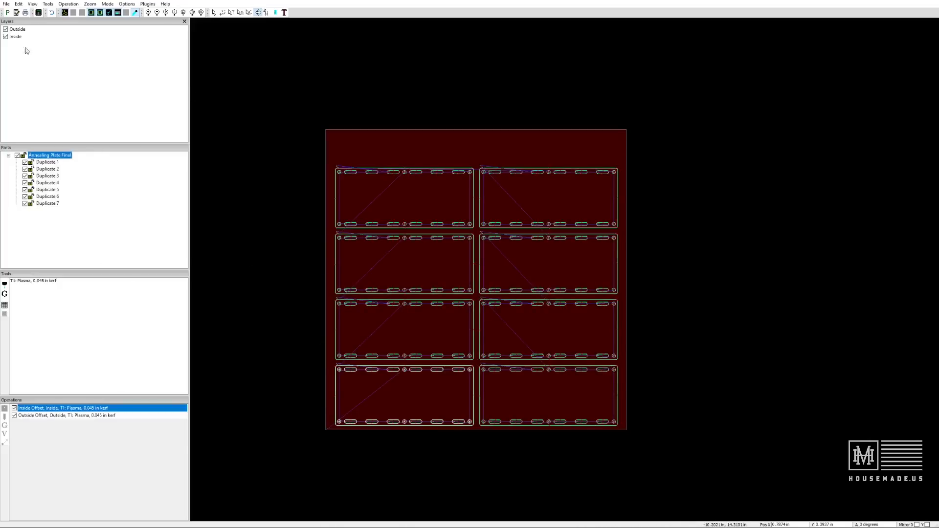
{"action": "left_click", "coordinate": [7, 13]}
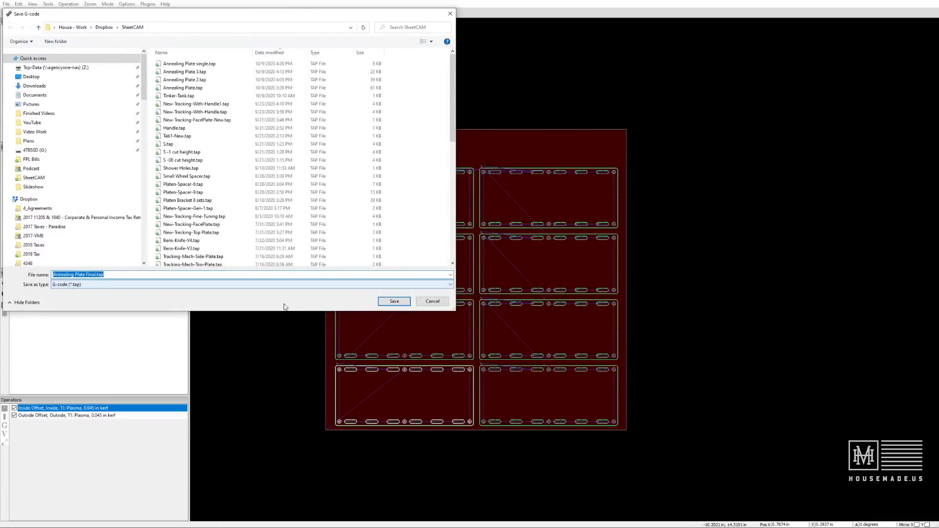
{"action": "left_click", "coordinate": [394, 302]}
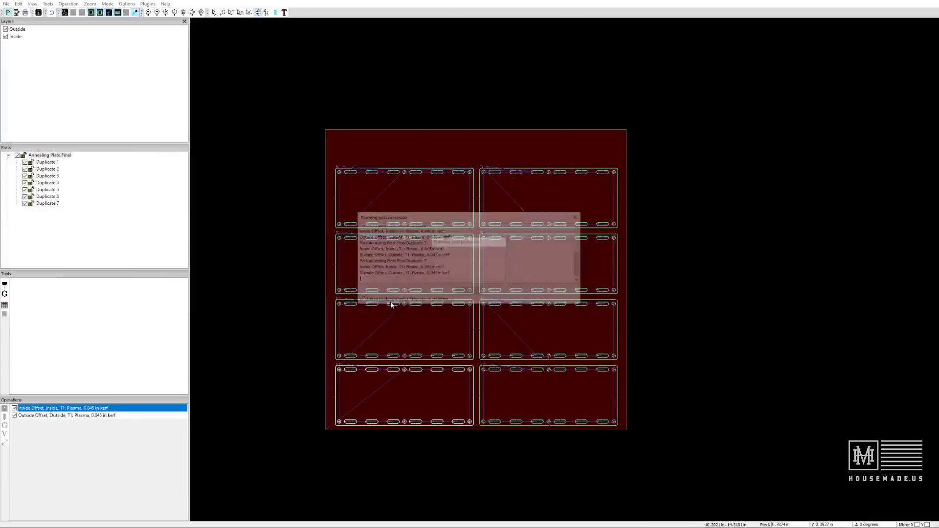